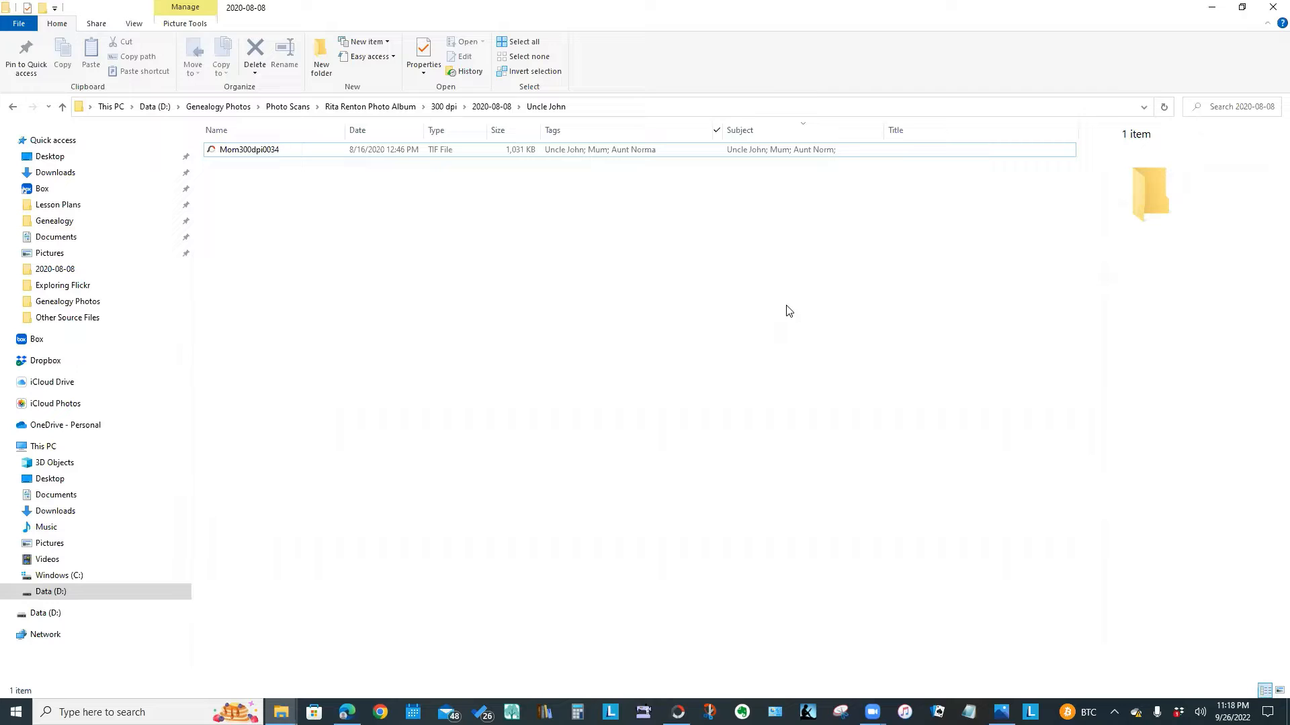
Go back from the Uncle John tag results to the full 2020-08-08 folder
key("alt+Left")
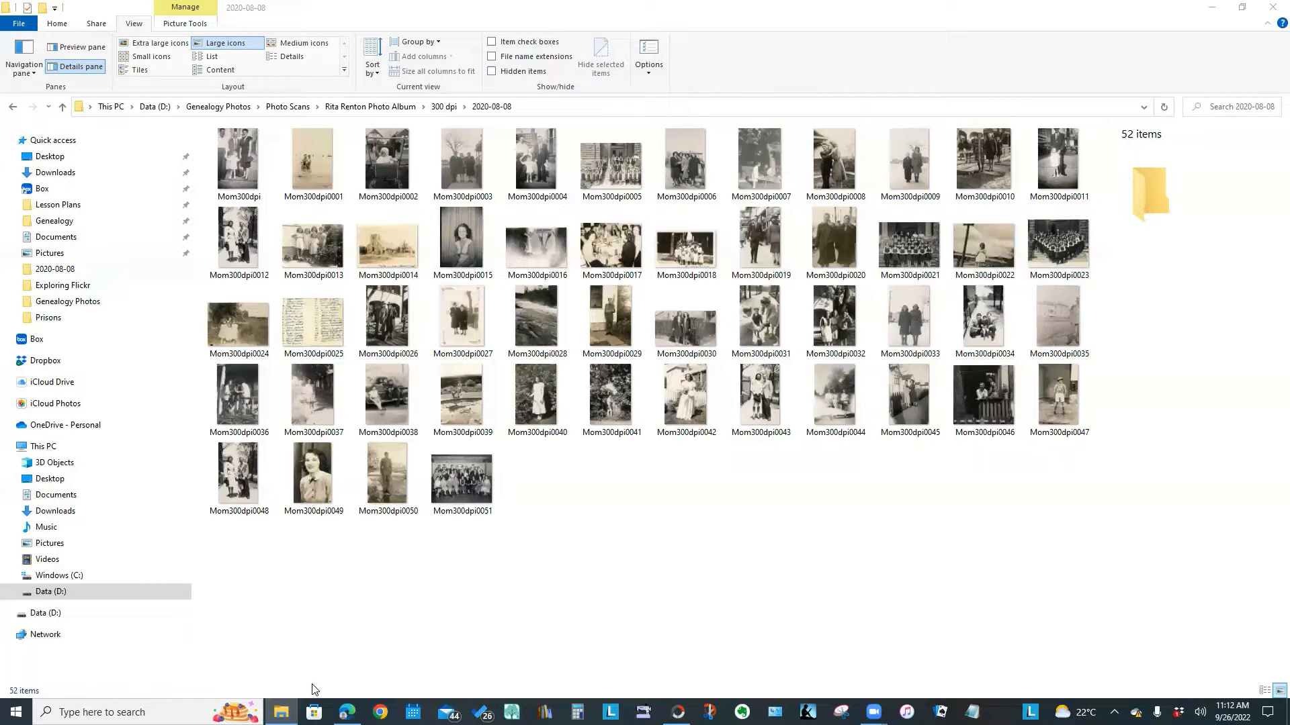
Switch the 2020-08-08 folder to the Details layout from the View ribbon
left_click(58, 23)
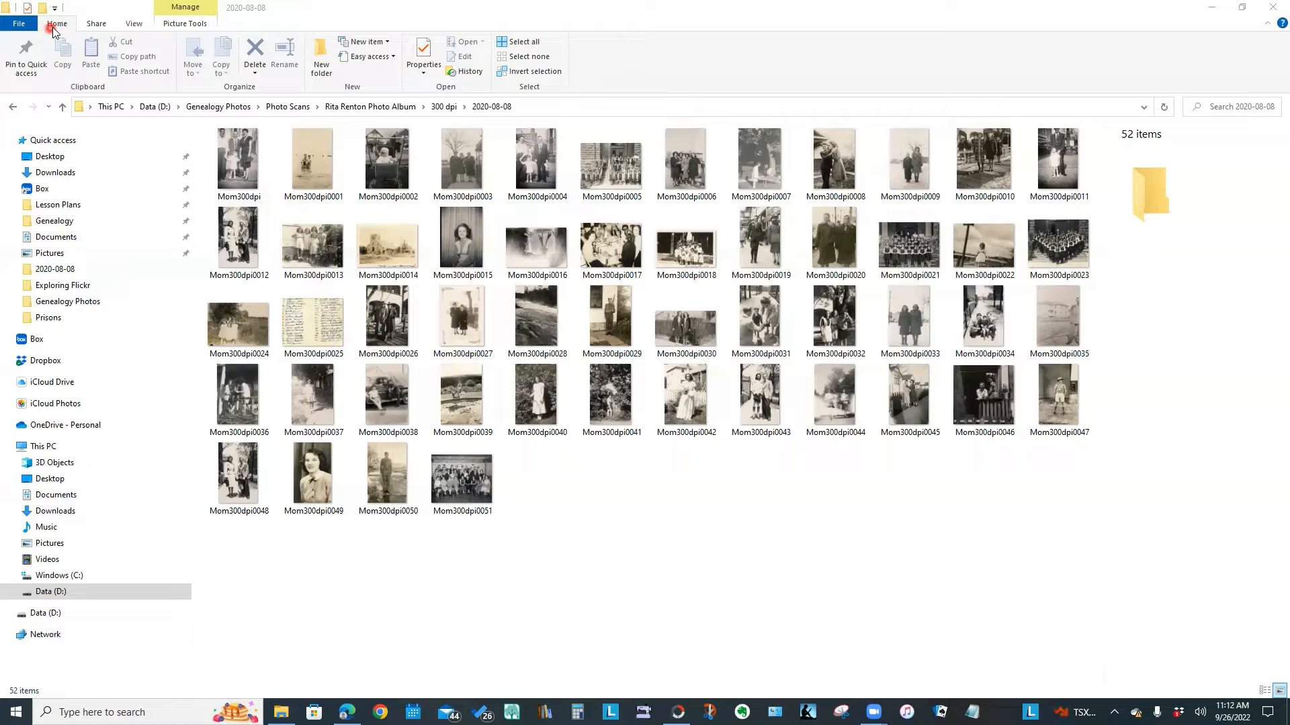
left_click(129, 26)
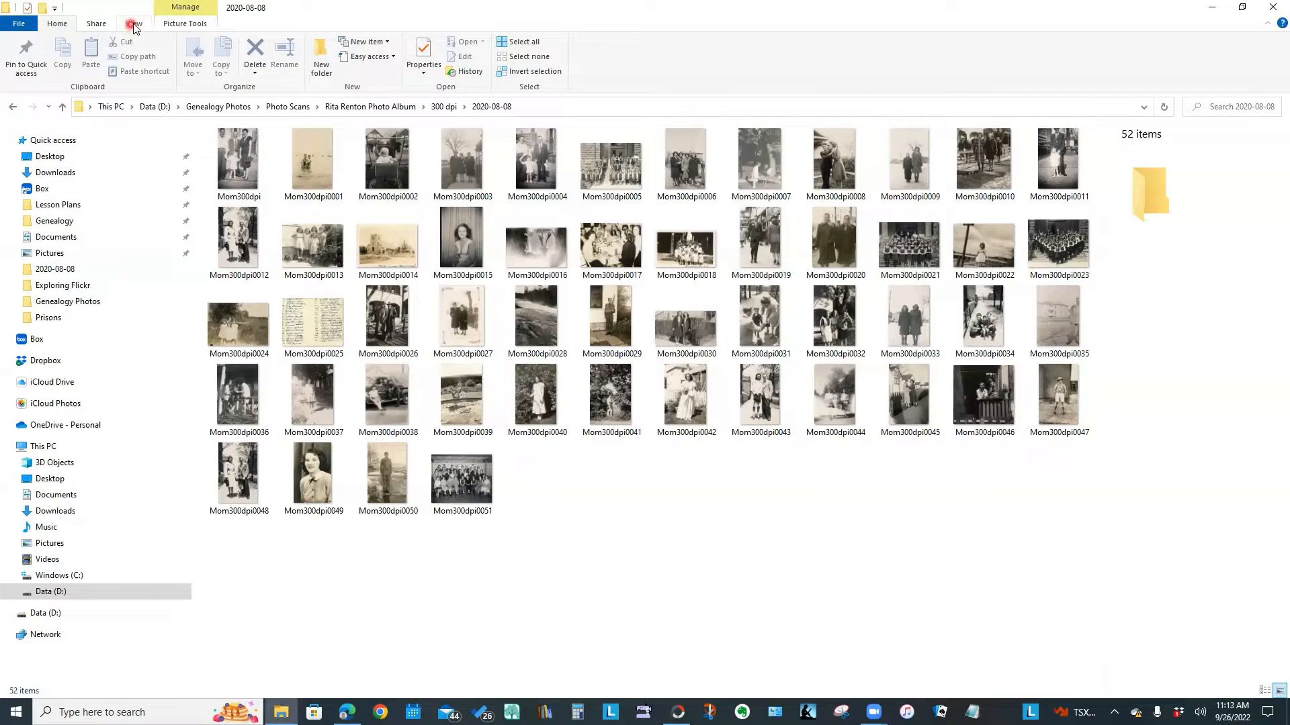
left_click(134, 25)
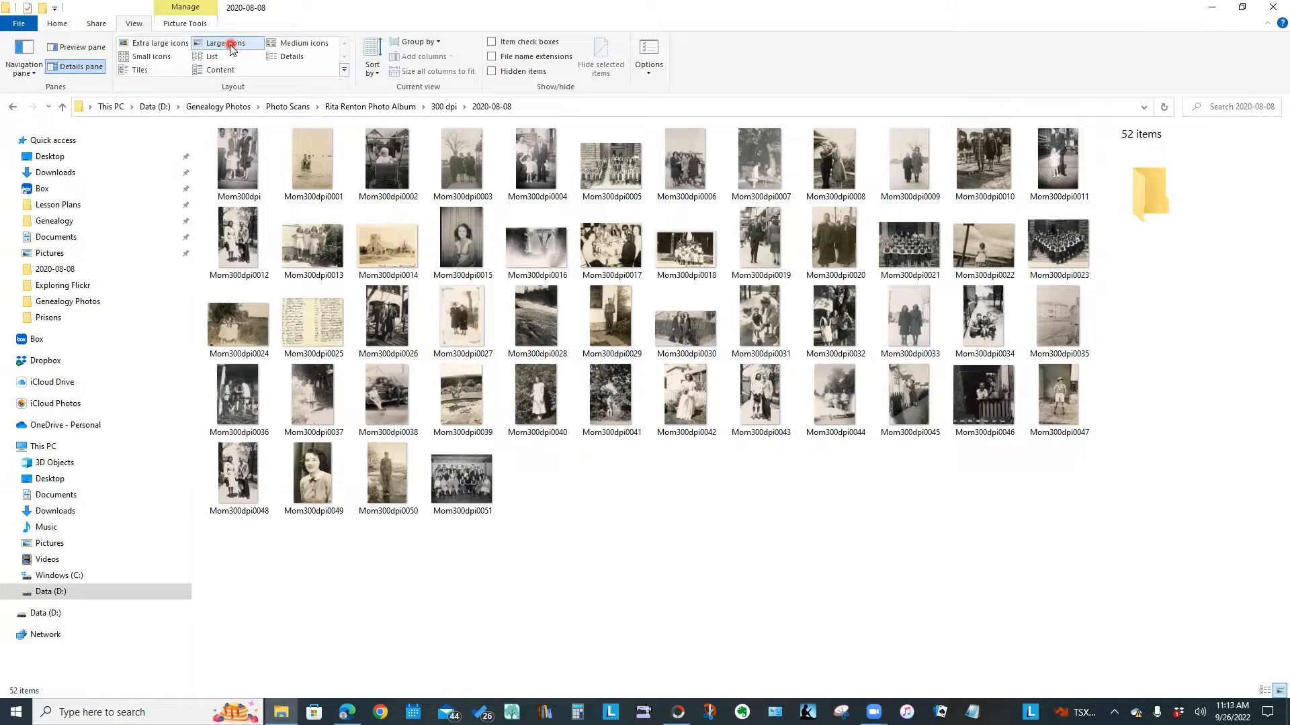
left_click(298, 59)
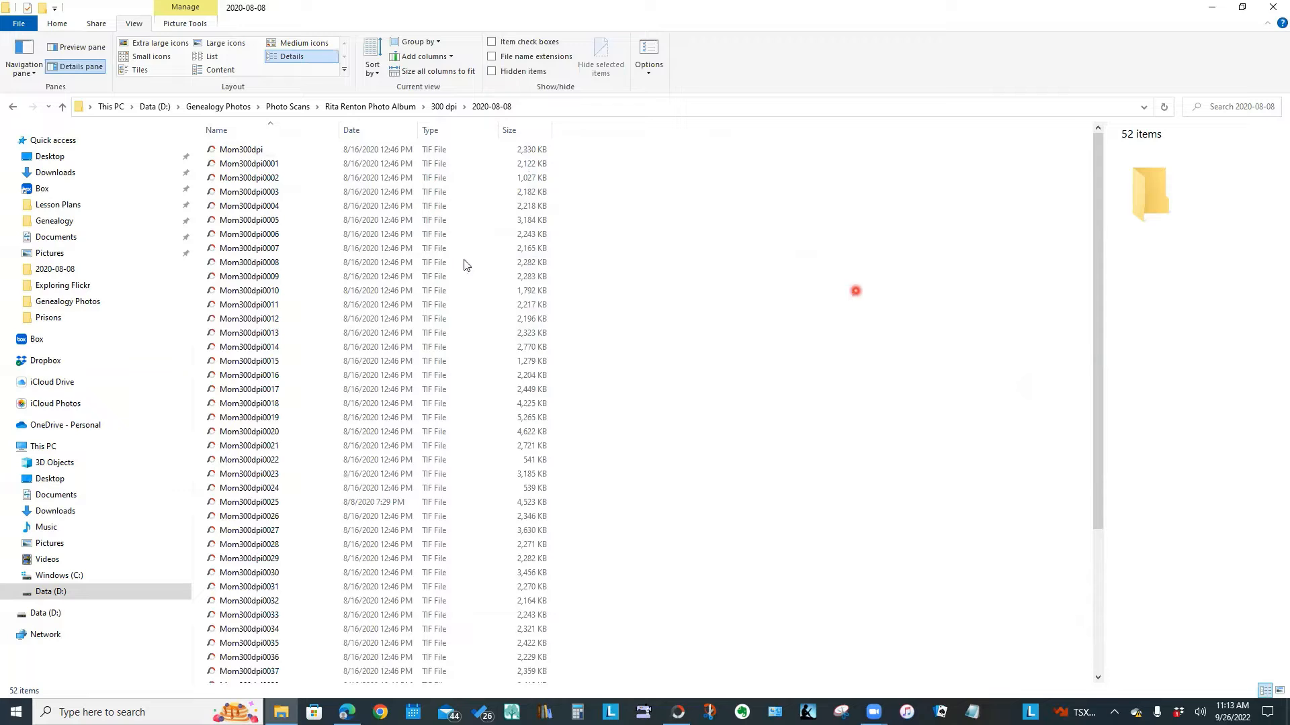
left_click(242, 131)
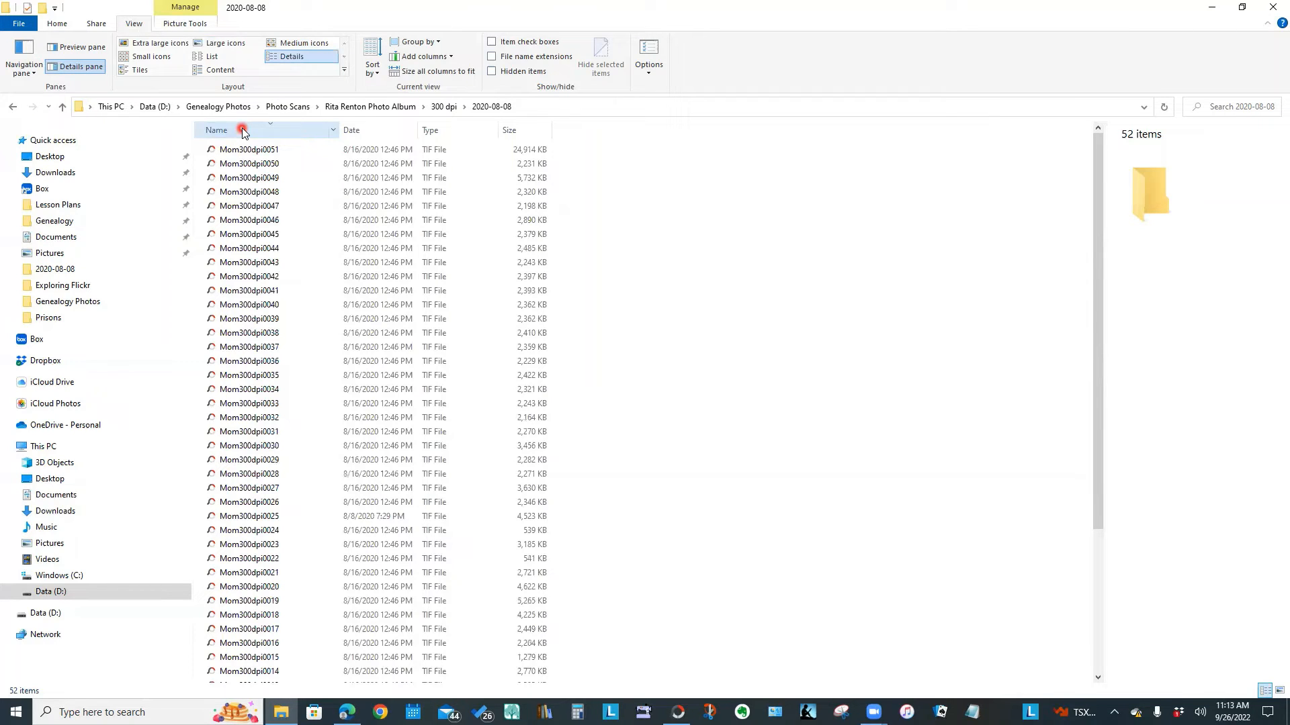
left_click(388, 132)
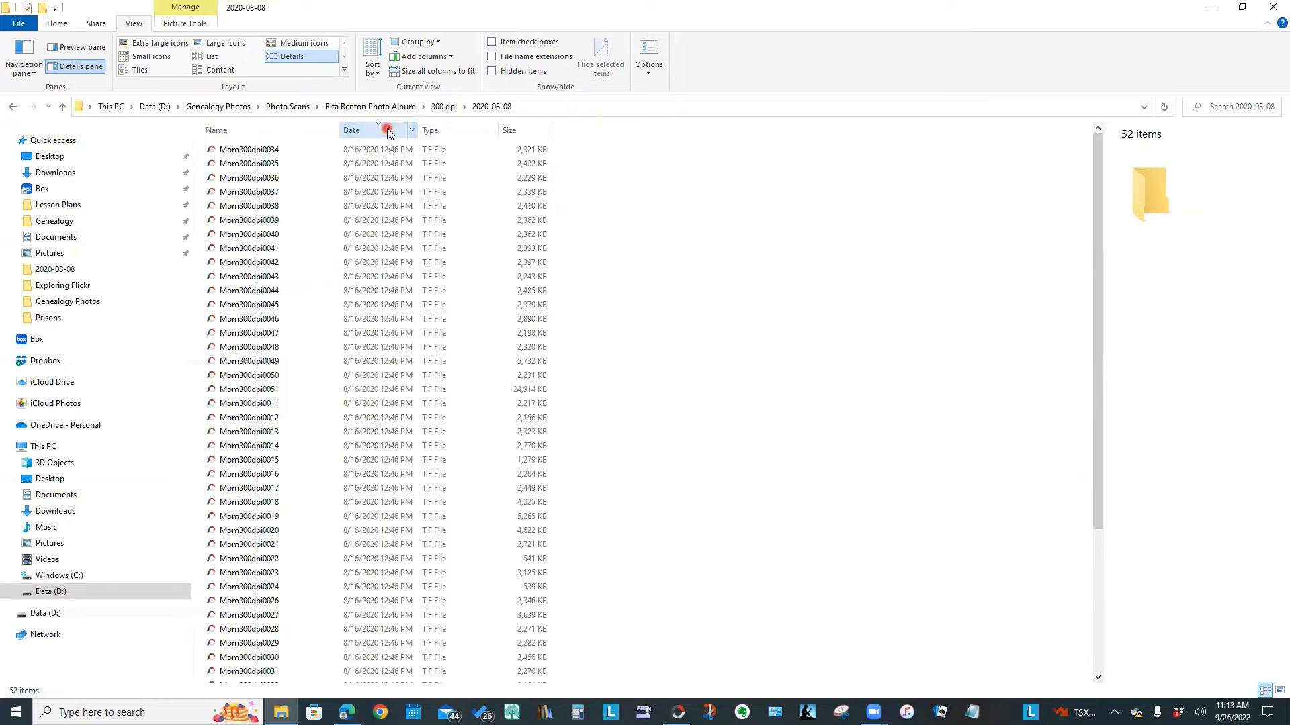
left_click(463, 130)
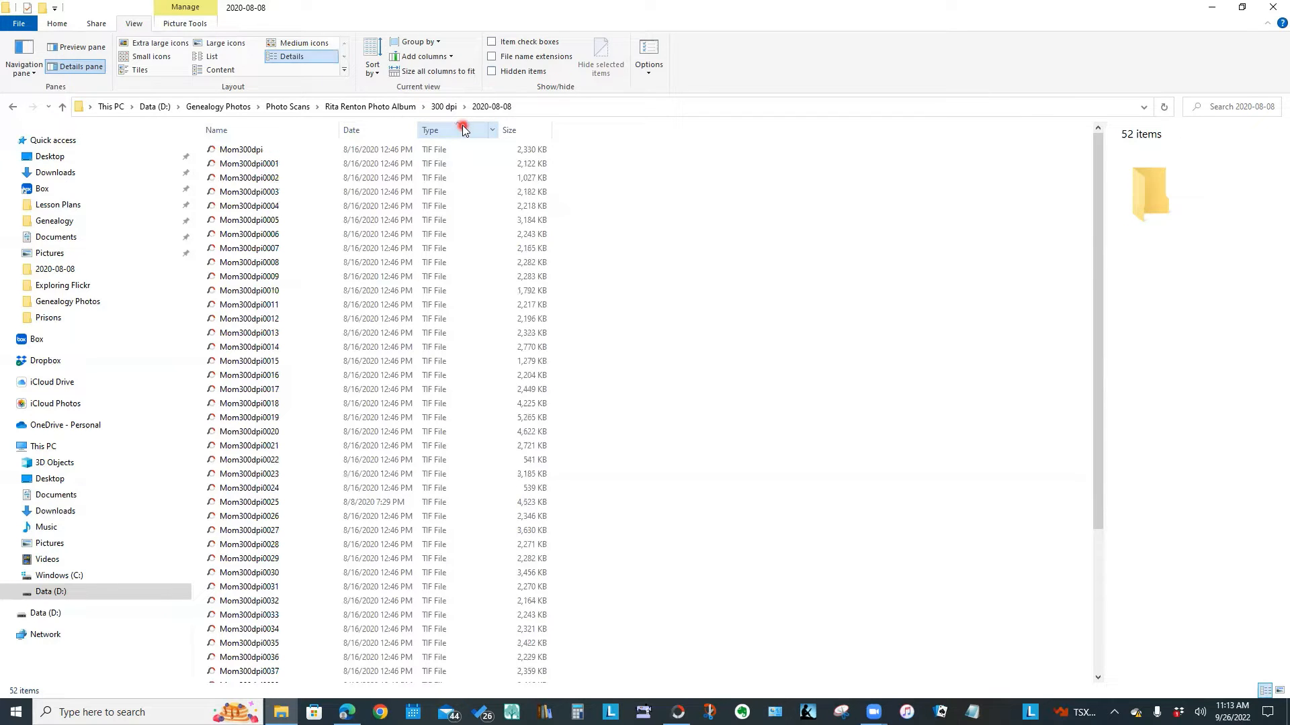
left_click(239, 131)
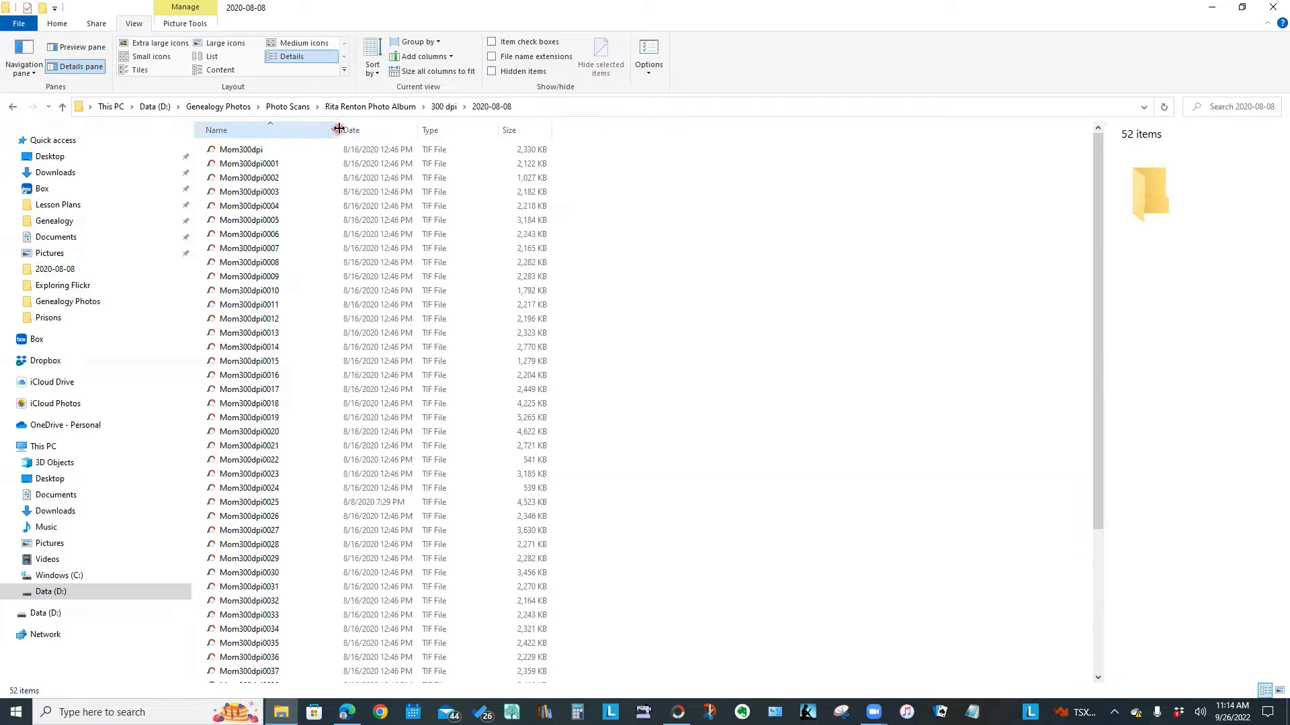
Drag the header dividers so Name is a bit wider and Type is narrower
left_click_drag(339, 129, 270, 139)
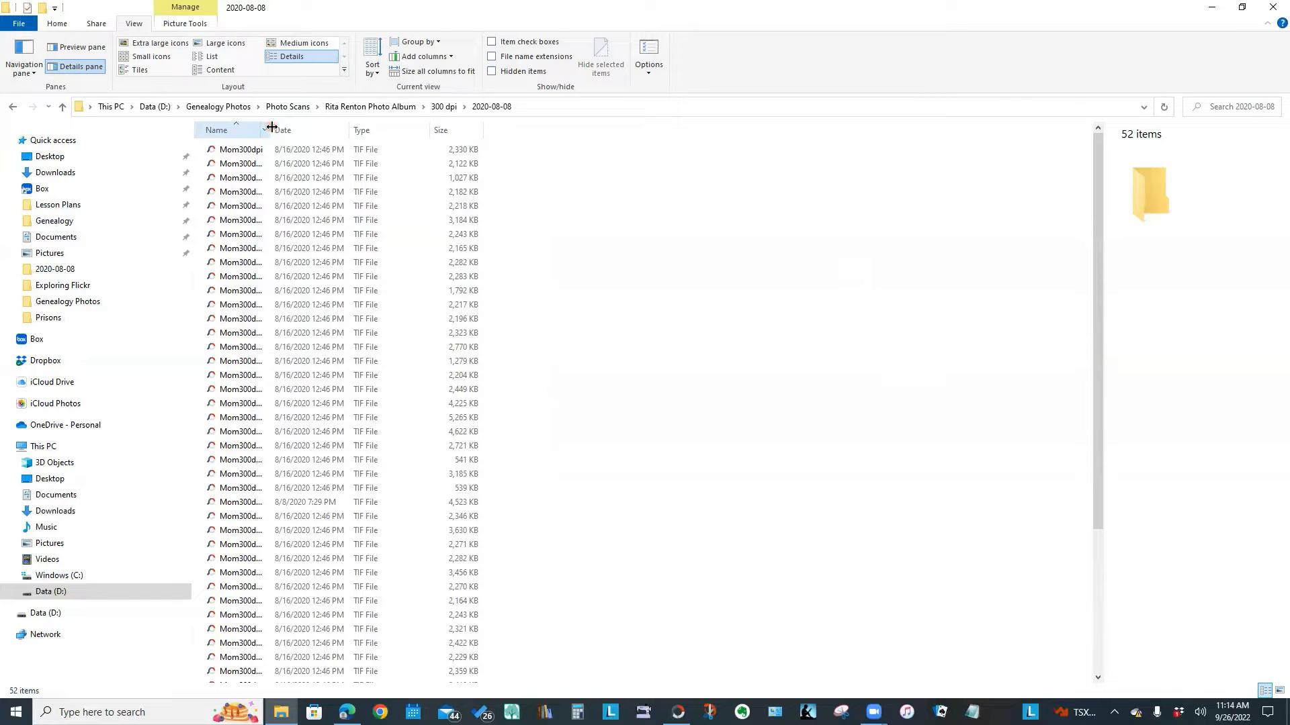
left_click_drag(274, 125, 346, 124)
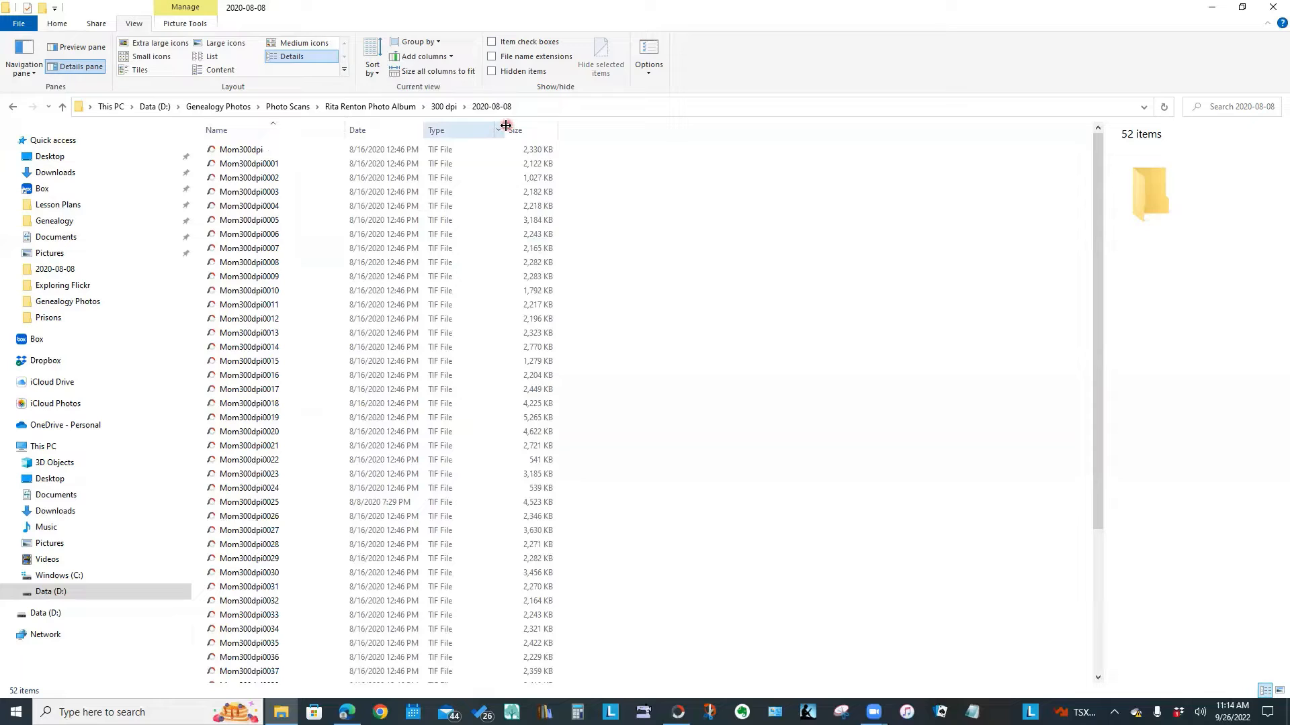
left_click_drag(501, 125, 488, 127)
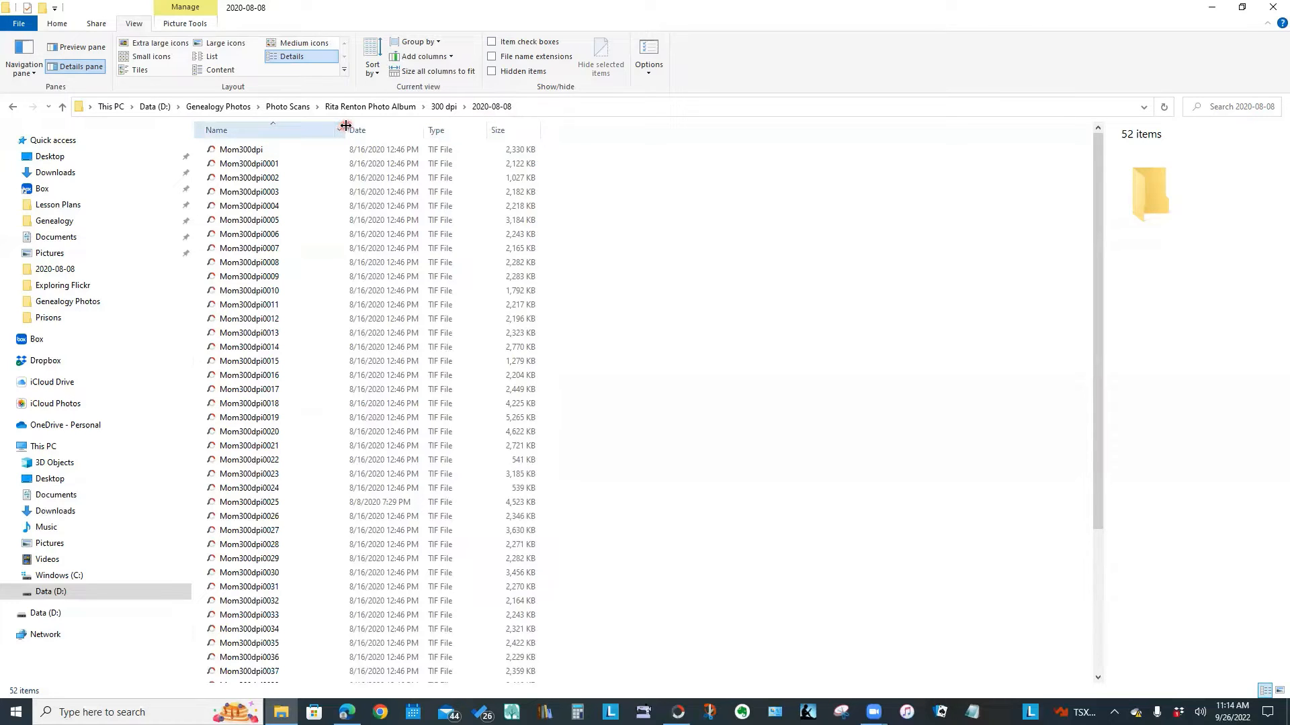
mouse_move(346, 126)
left_mouse_down()
mouse_move(357, 126)
mouse_move(346, 126)
left_mouse_up()
left_click(761, 238)
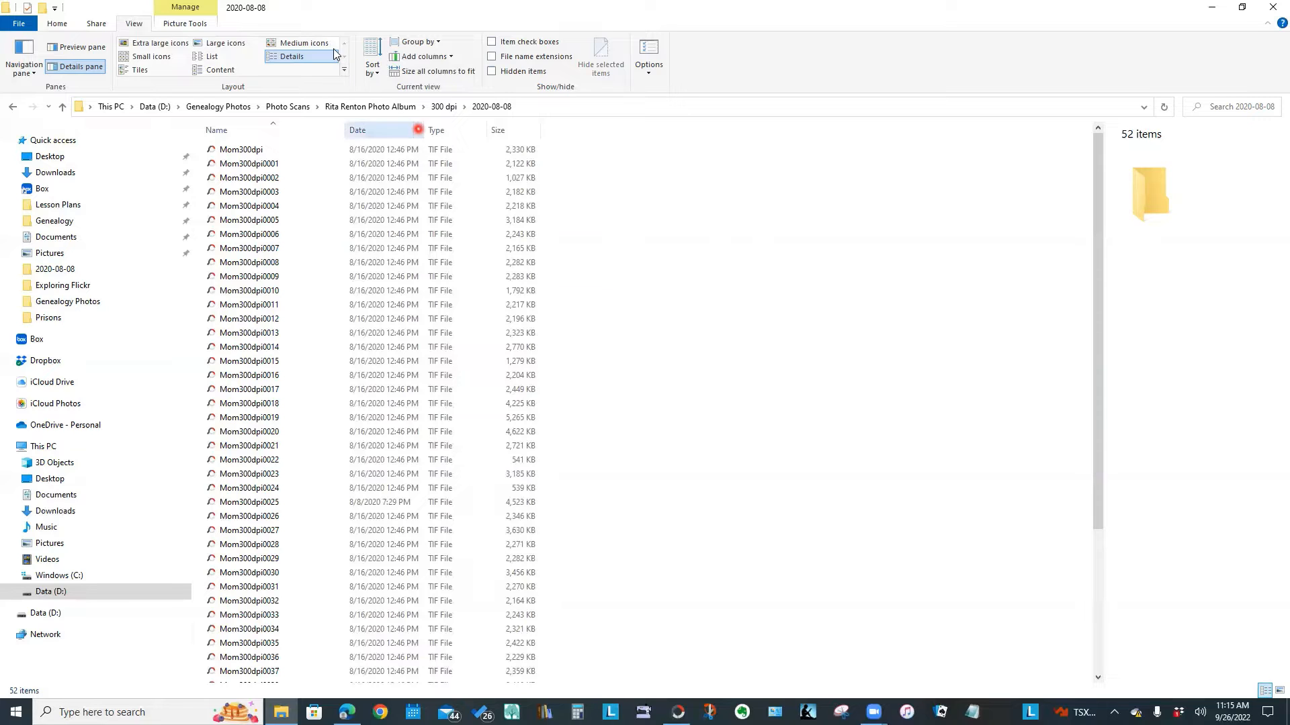
Switch back to Large icons and open the context menu of Mom300dpi0005
left_click(227, 43)
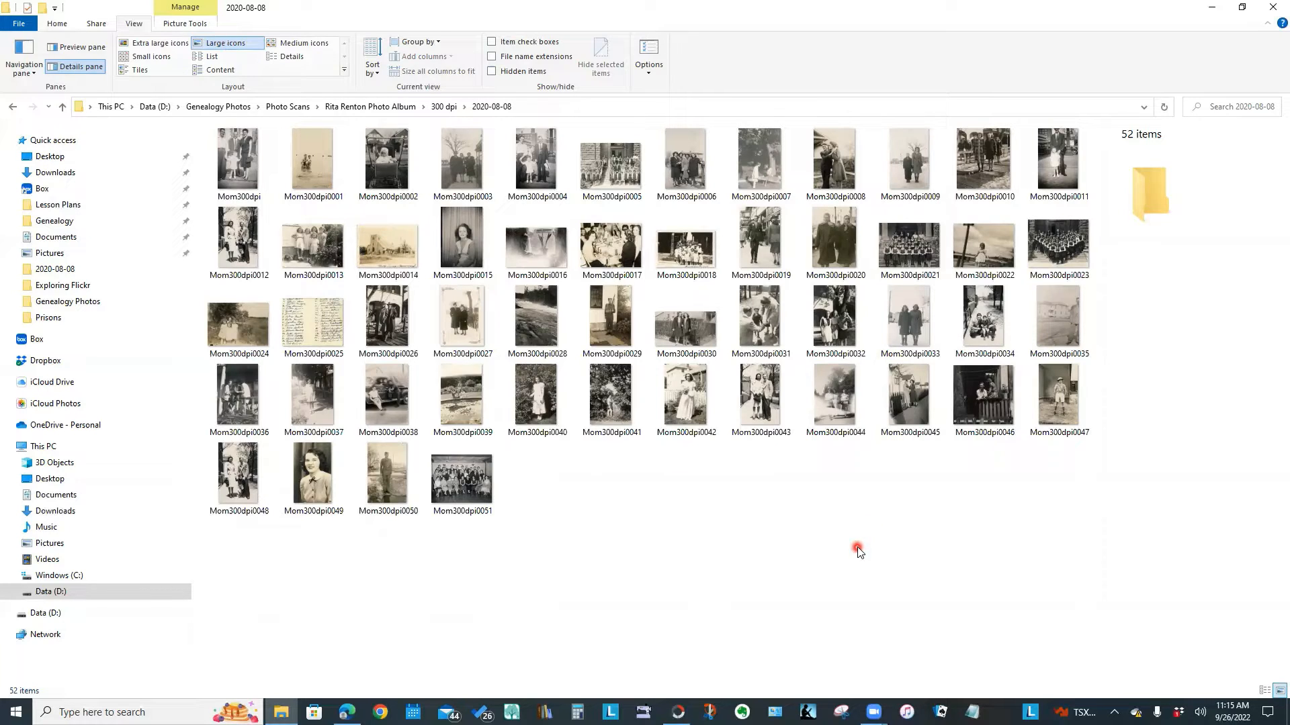
left_click(611, 176)
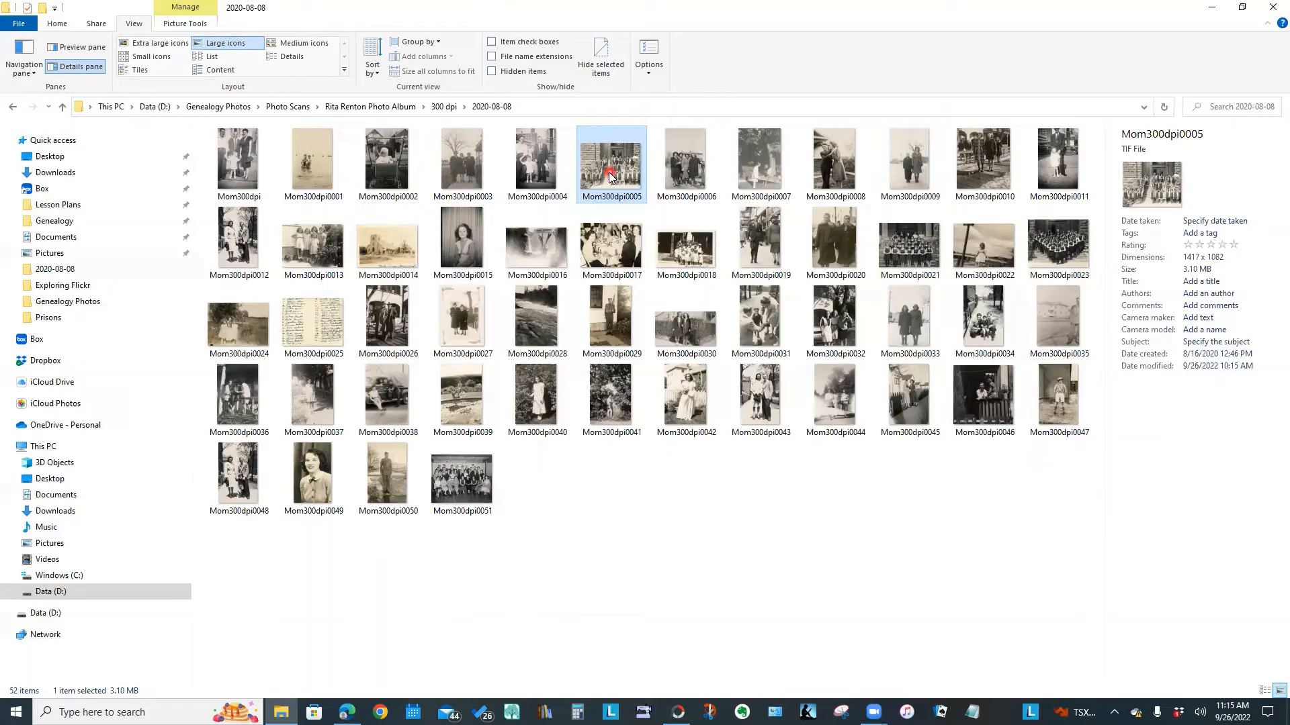
right_click(610, 176)
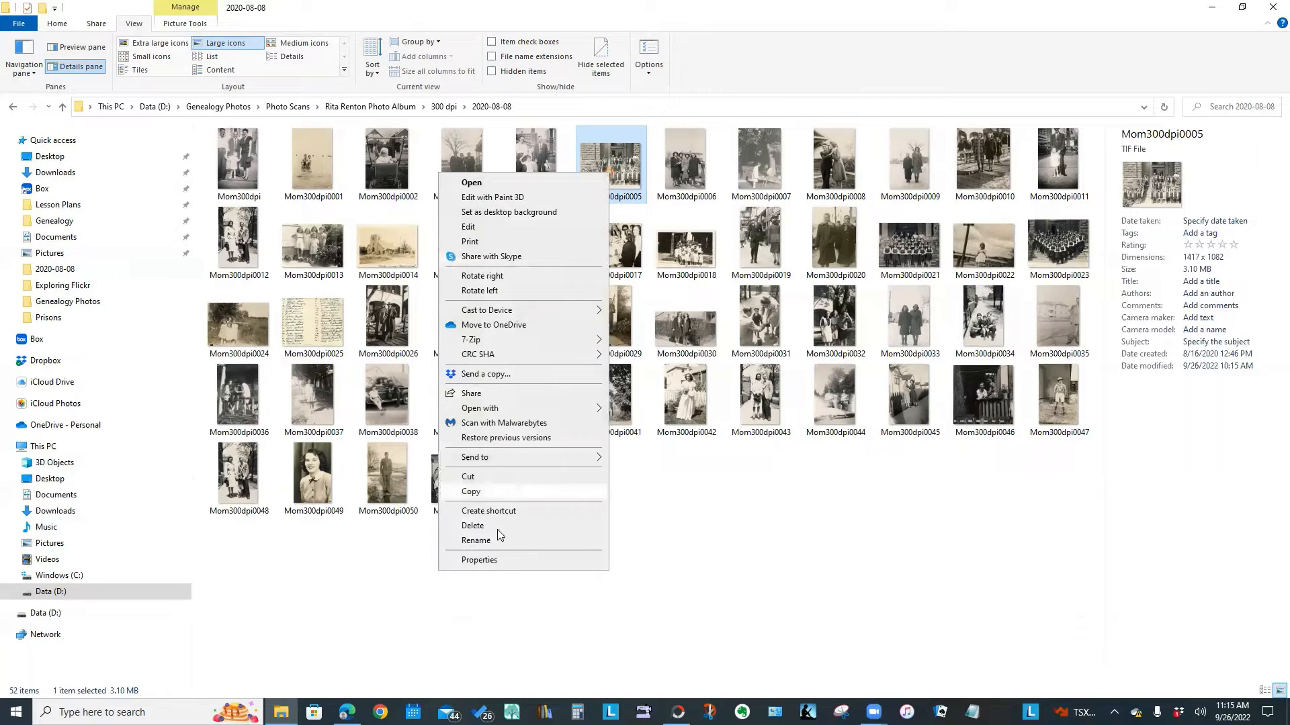
Open the Properties of Mom300dpi0005 on its Details tab
left_click(482, 562)
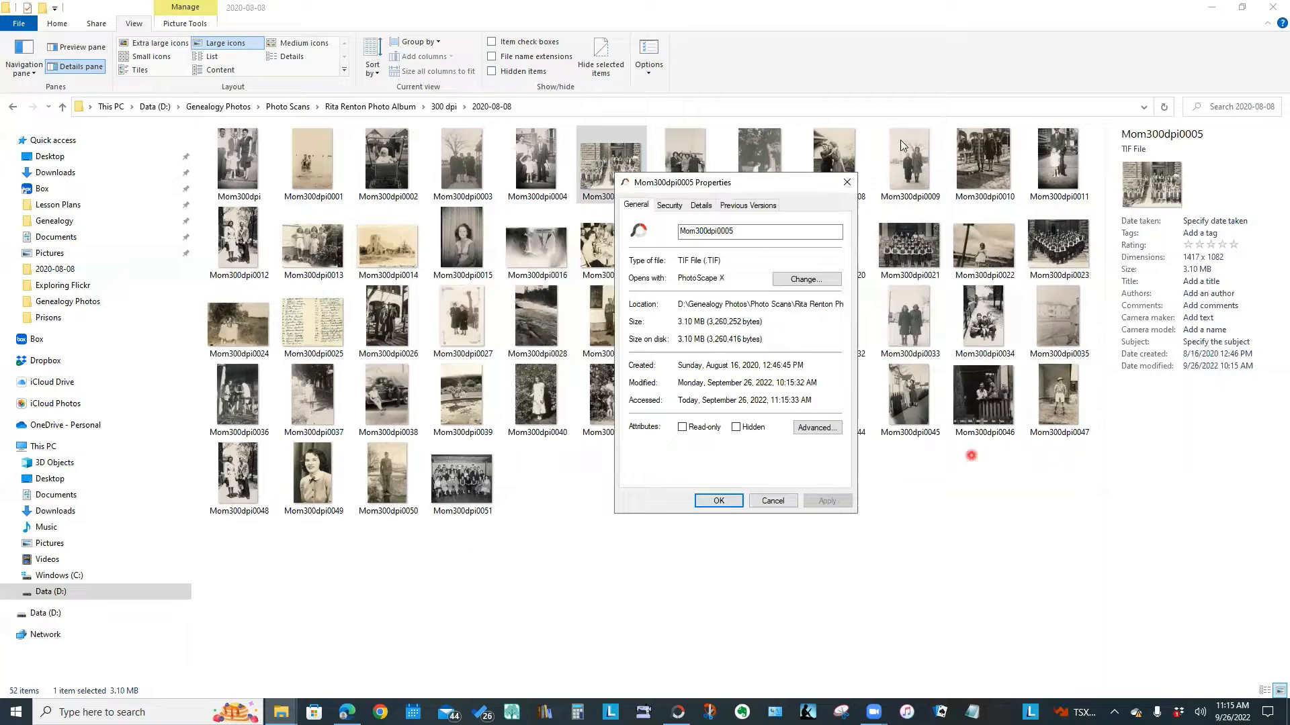
left_click(759, 183)
left_click_drag(745, 155, 744, 155)
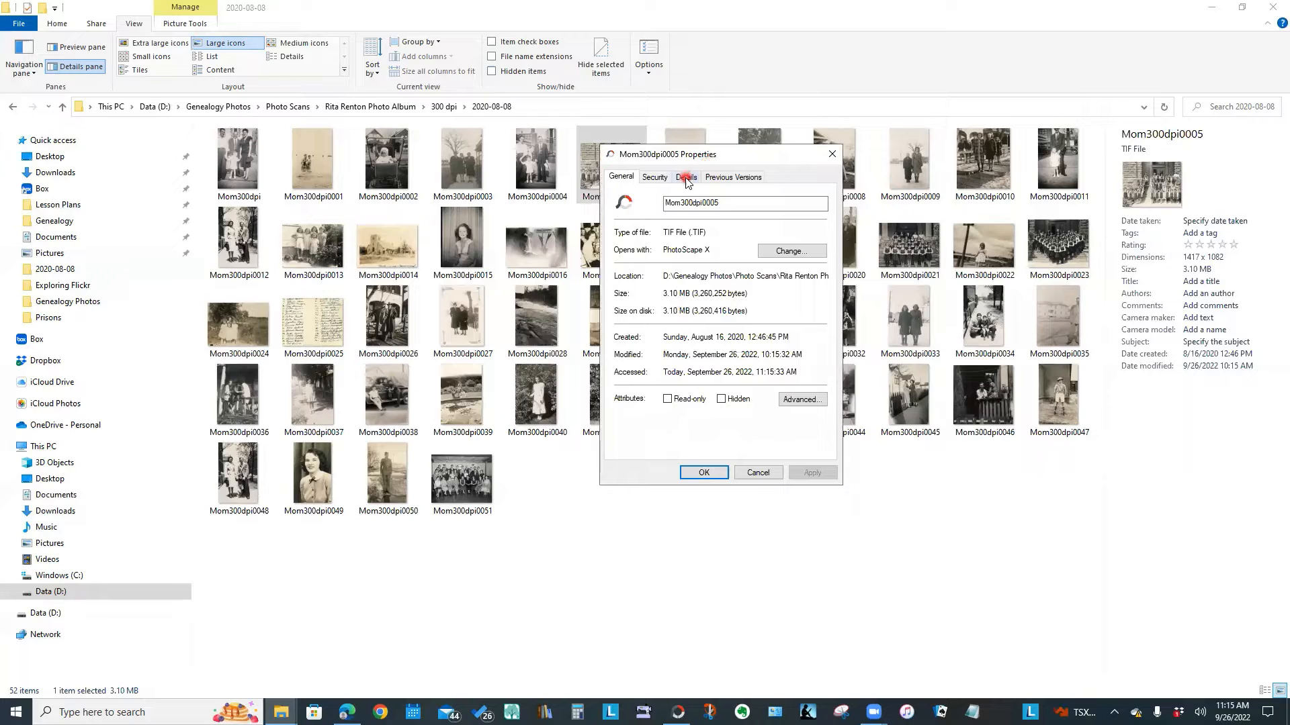
left_click(686, 179)
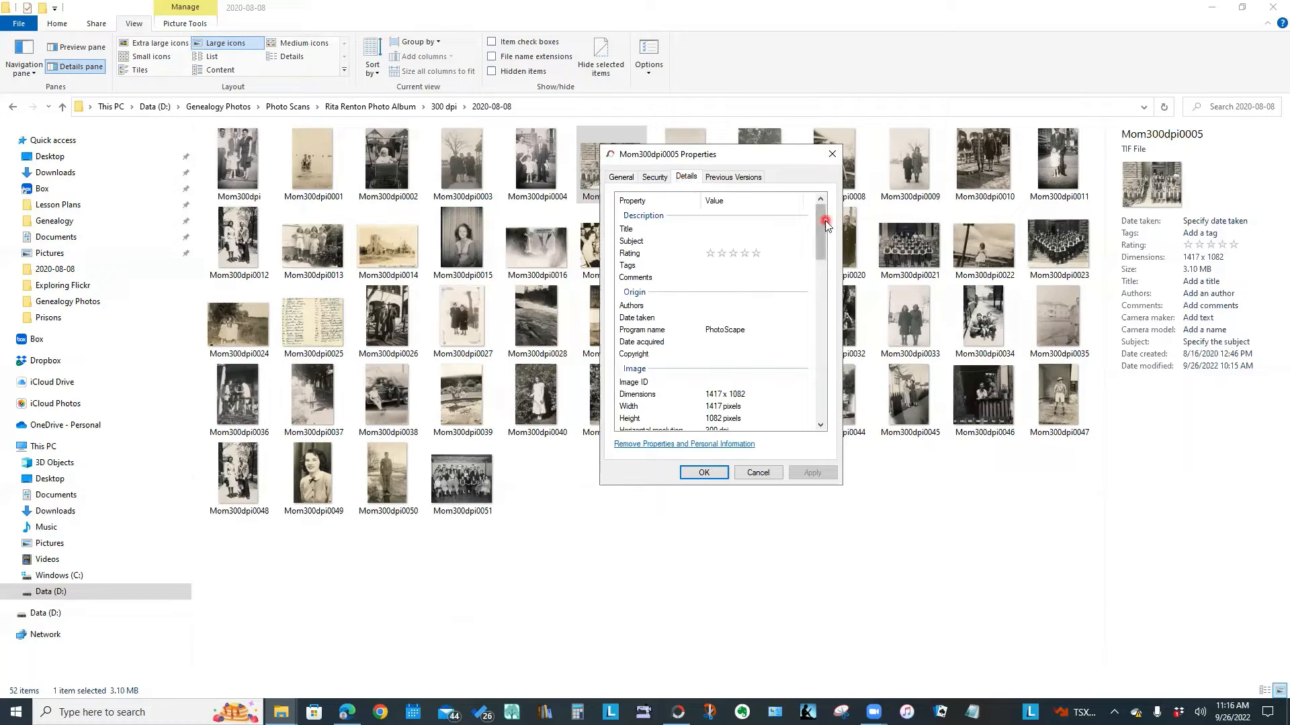
Review the empty Title, Subject, Tags and Comments fields
left_click(719, 229)
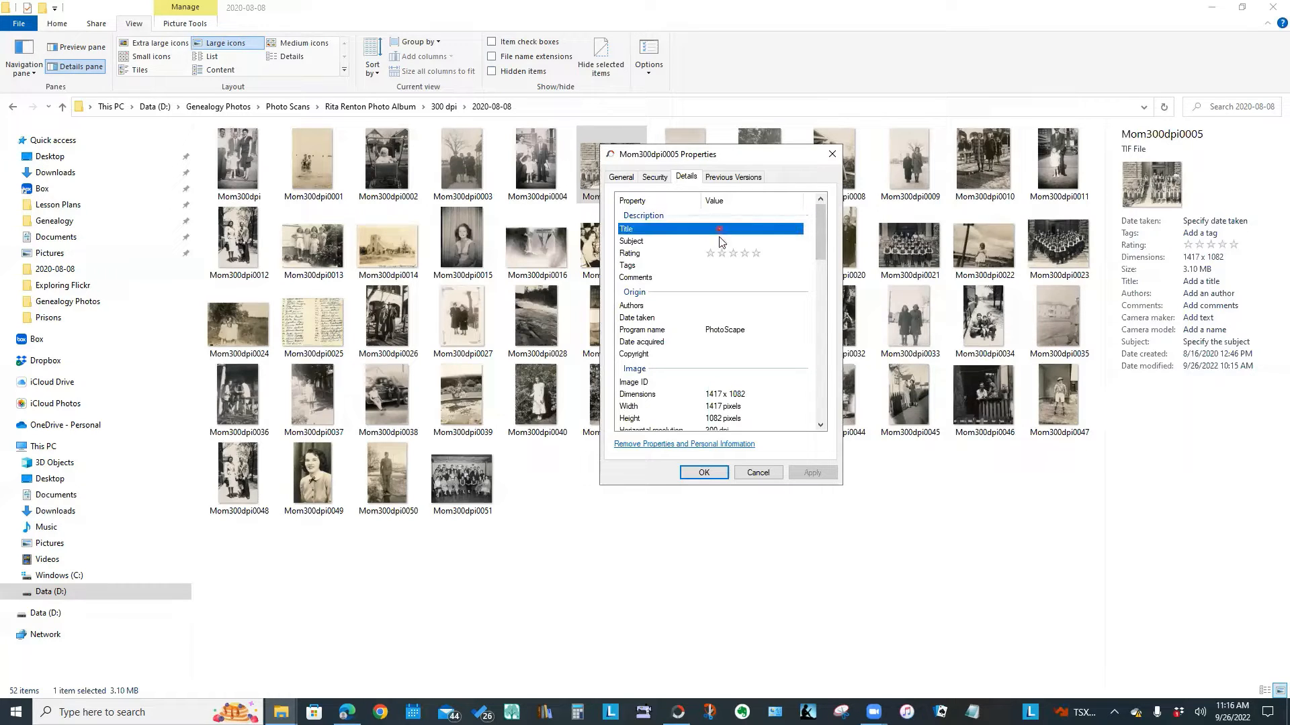
left_click(719, 242)
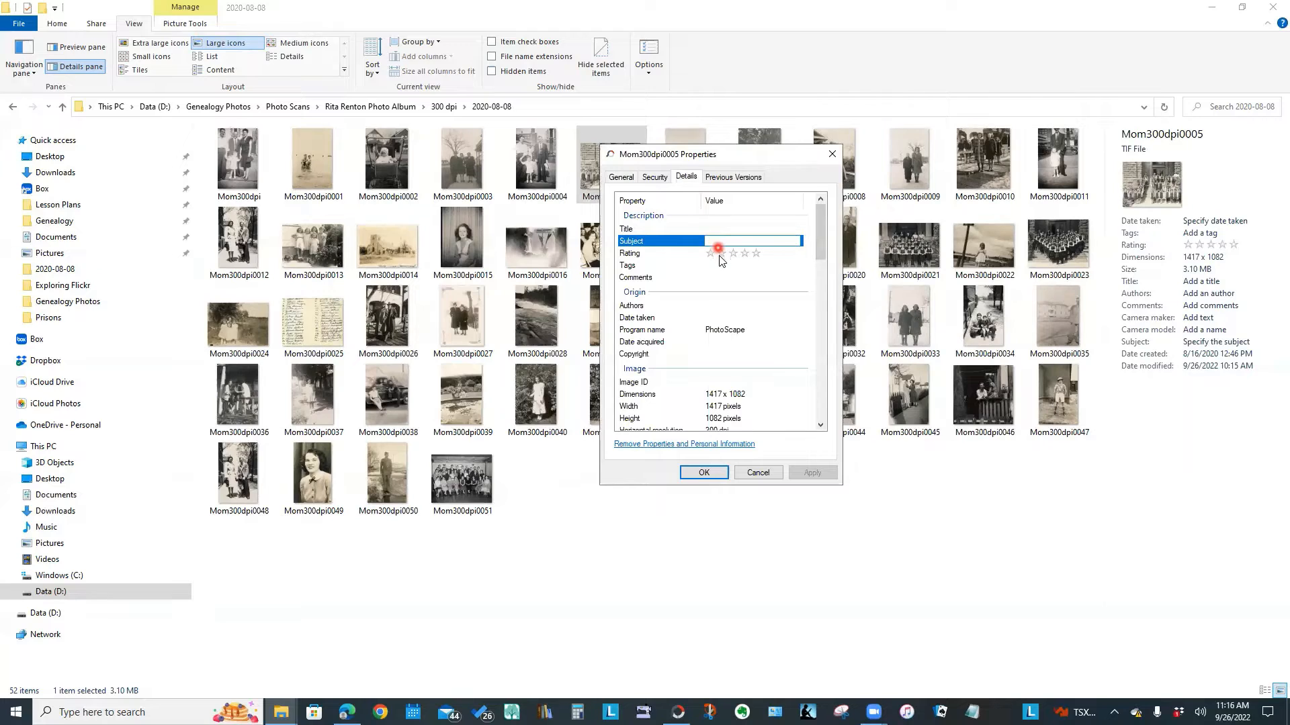
left_click(719, 255)
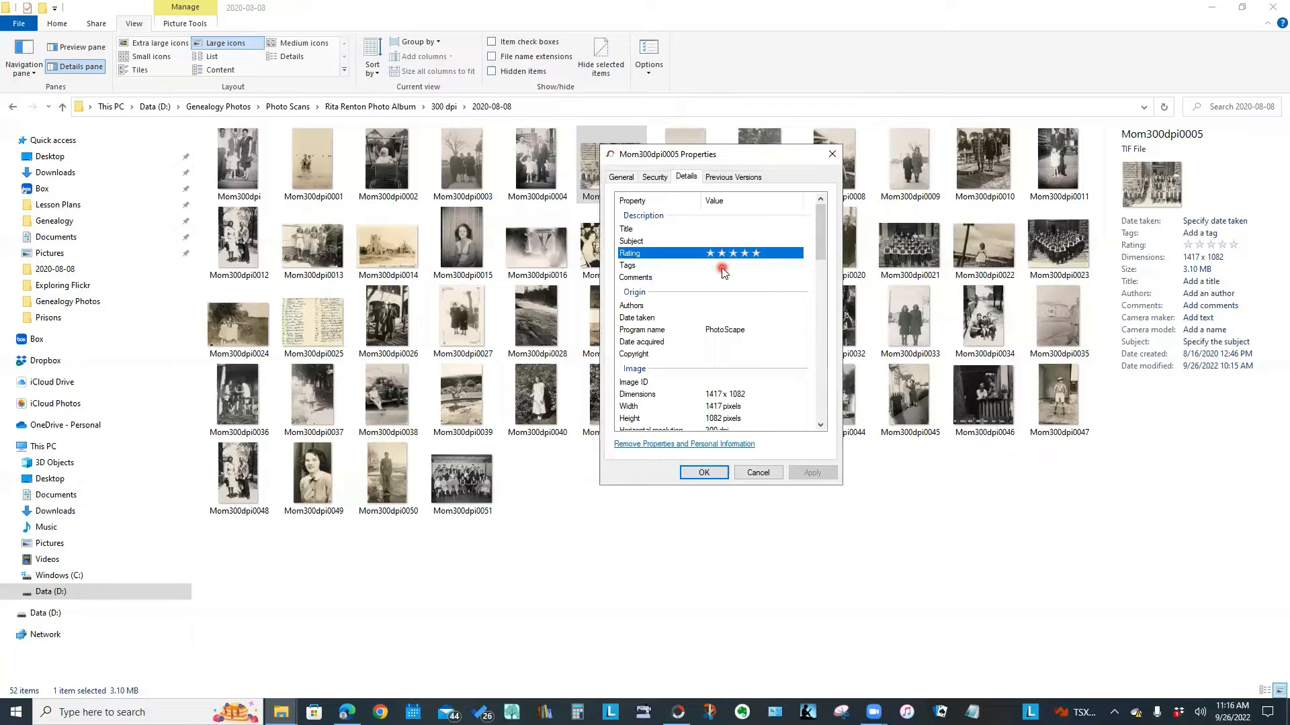
left_click(722, 267)
left_click(721, 280)
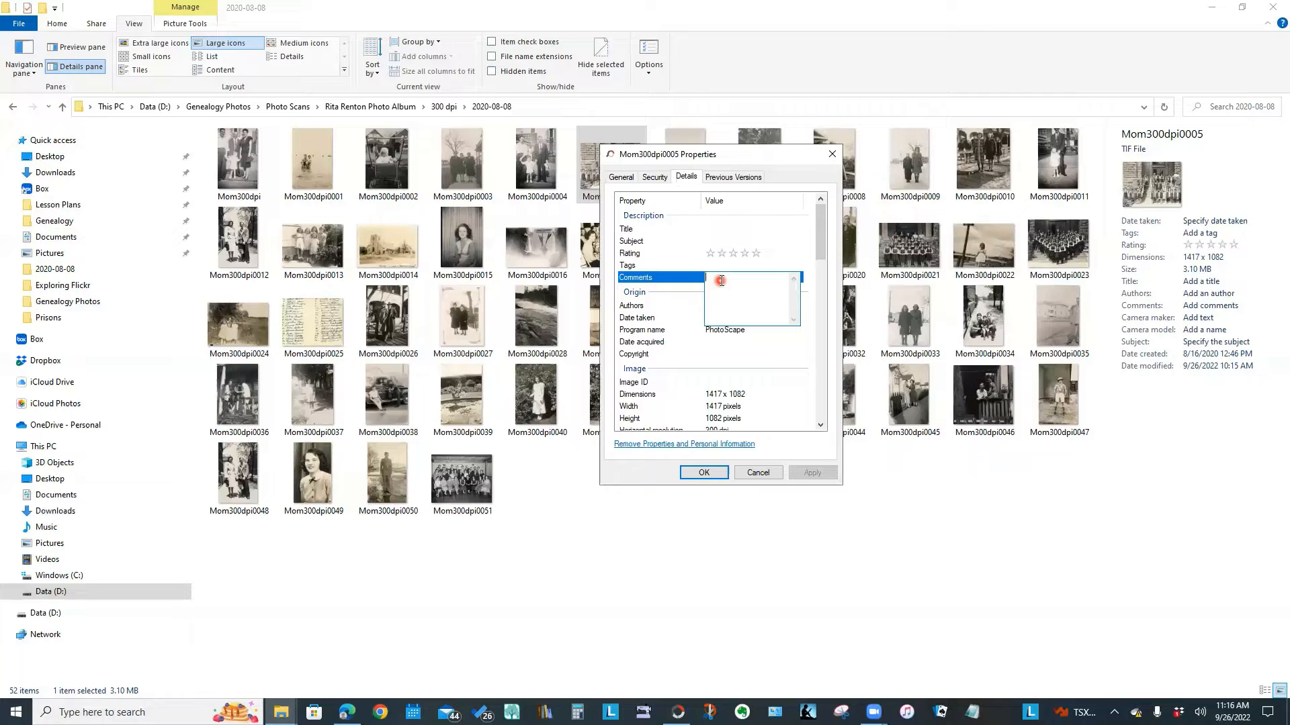
left_click(788, 174)
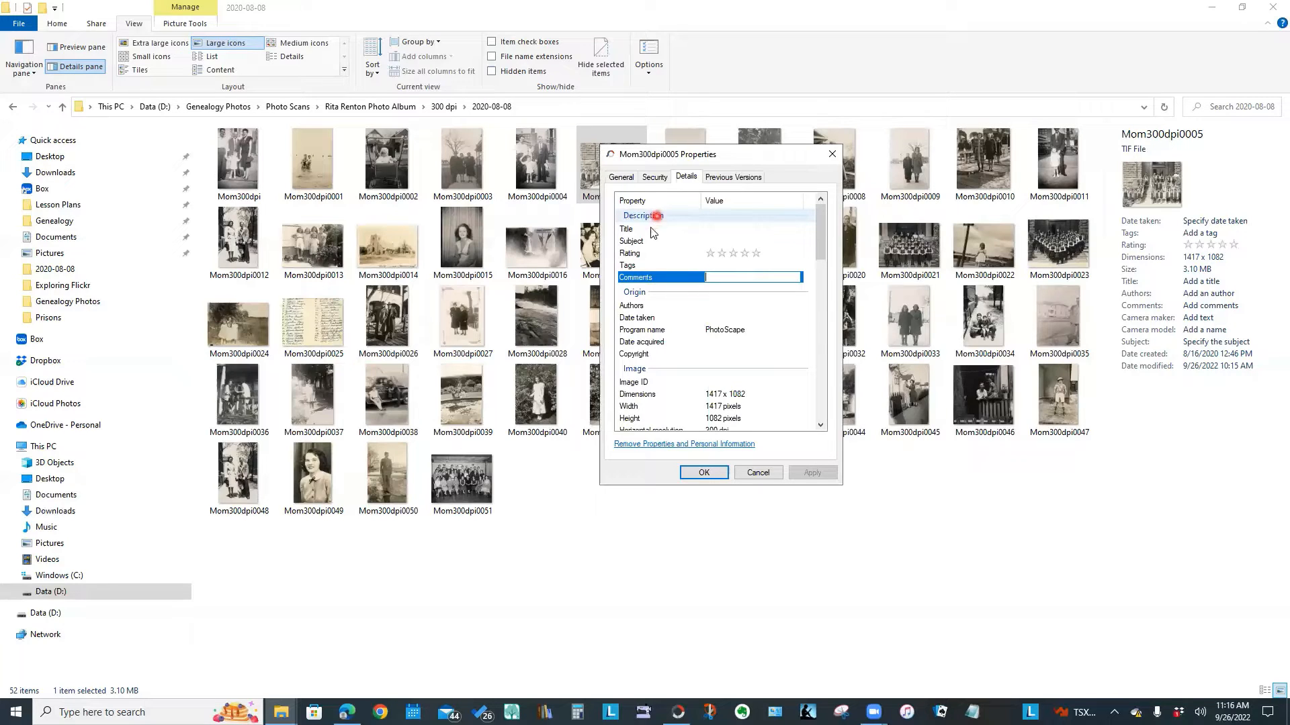
left_click(713, 228)
left_click(712, 241)
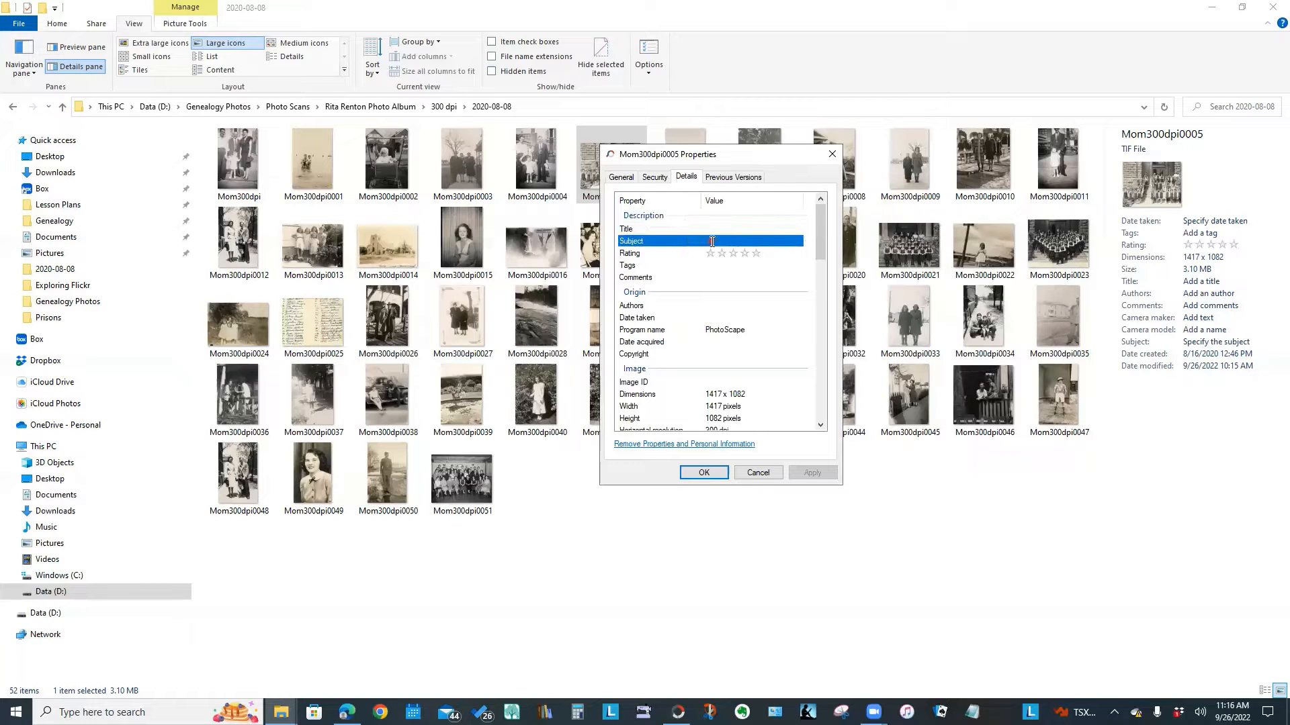
left_click(712, 241)
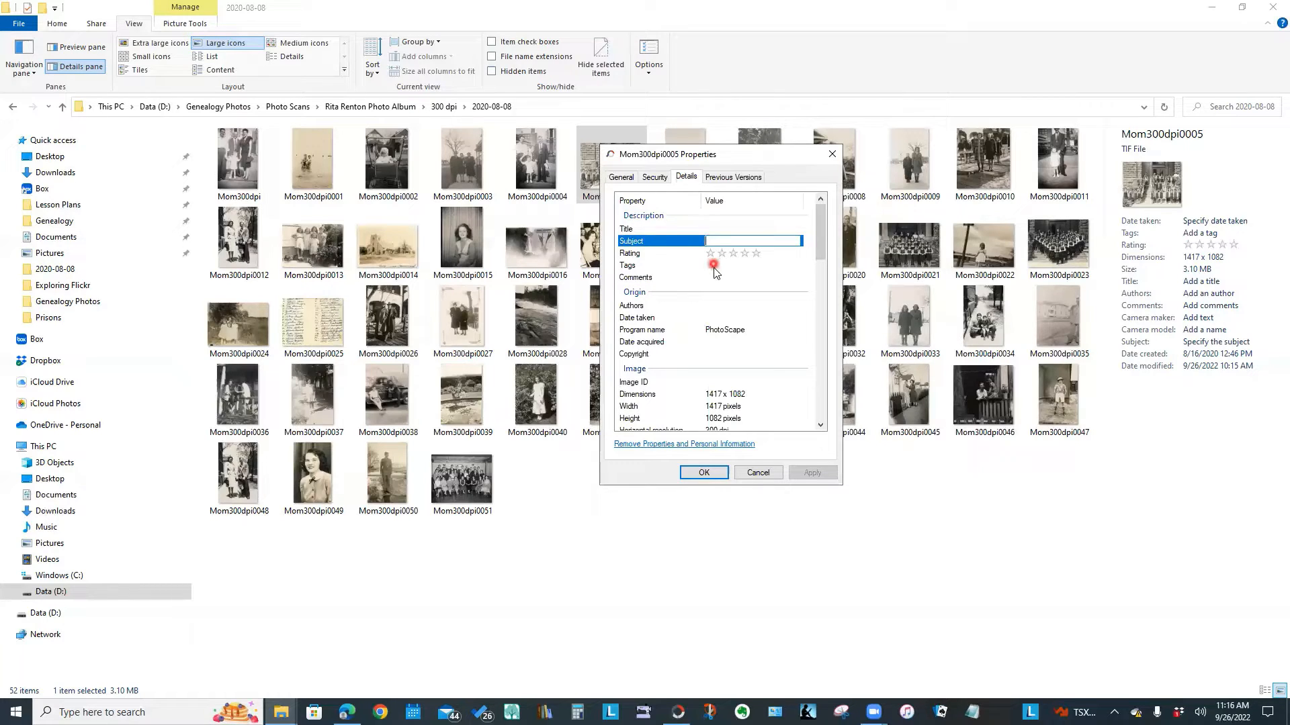
left_click(713, 266)
left_click(713, 266)
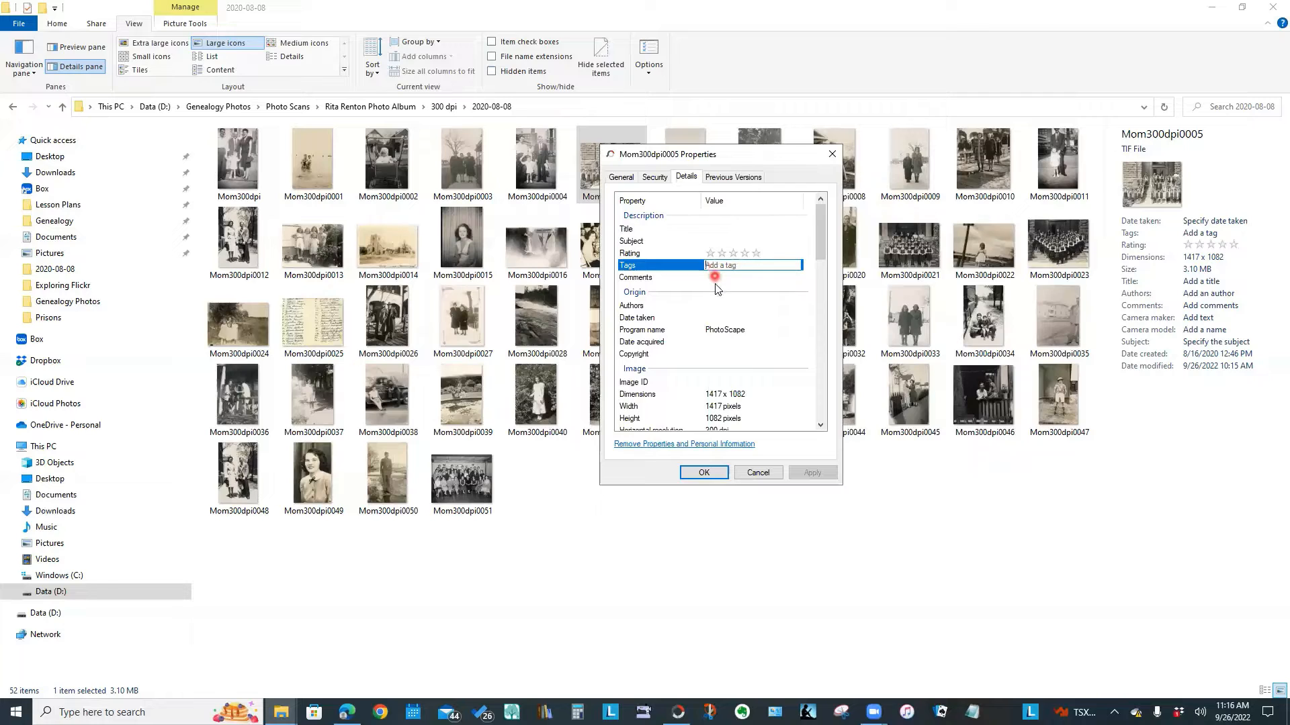
left_click(714, 276)
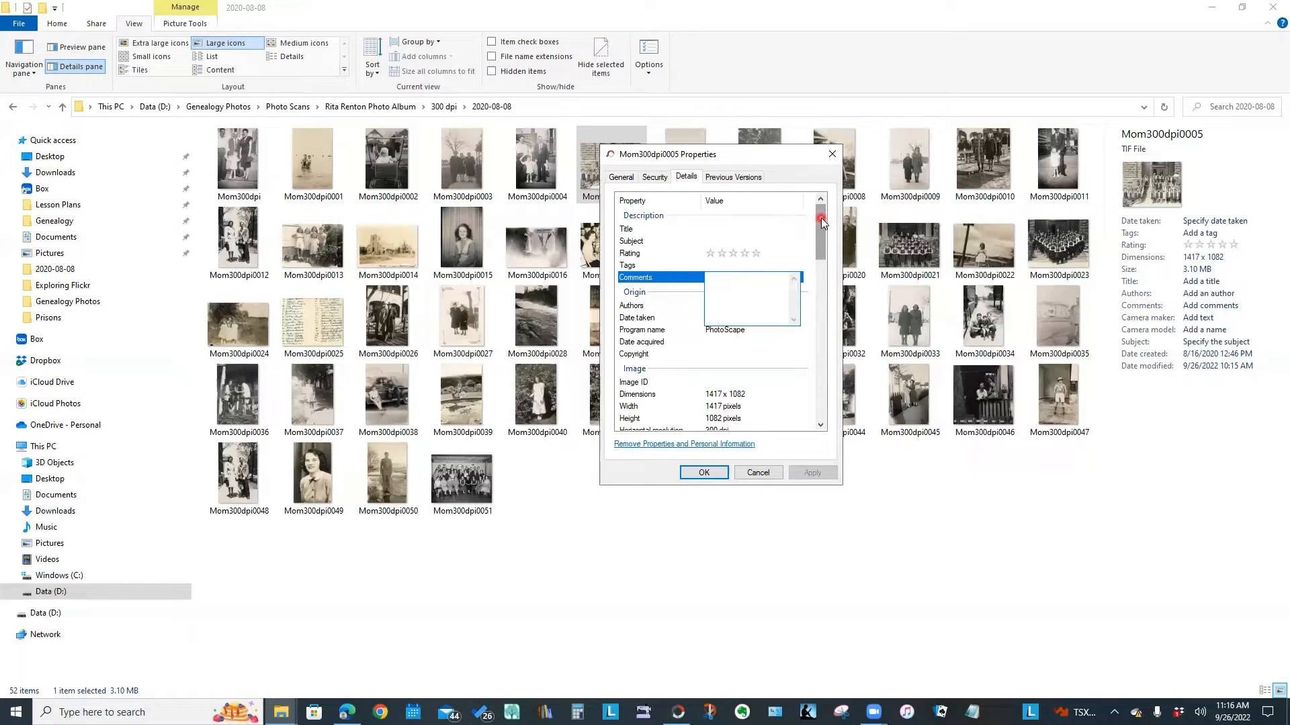
Check the Origin entries: authors, date taken, date acquired and copyright
left_click_drag(820, 222, 821, 232)
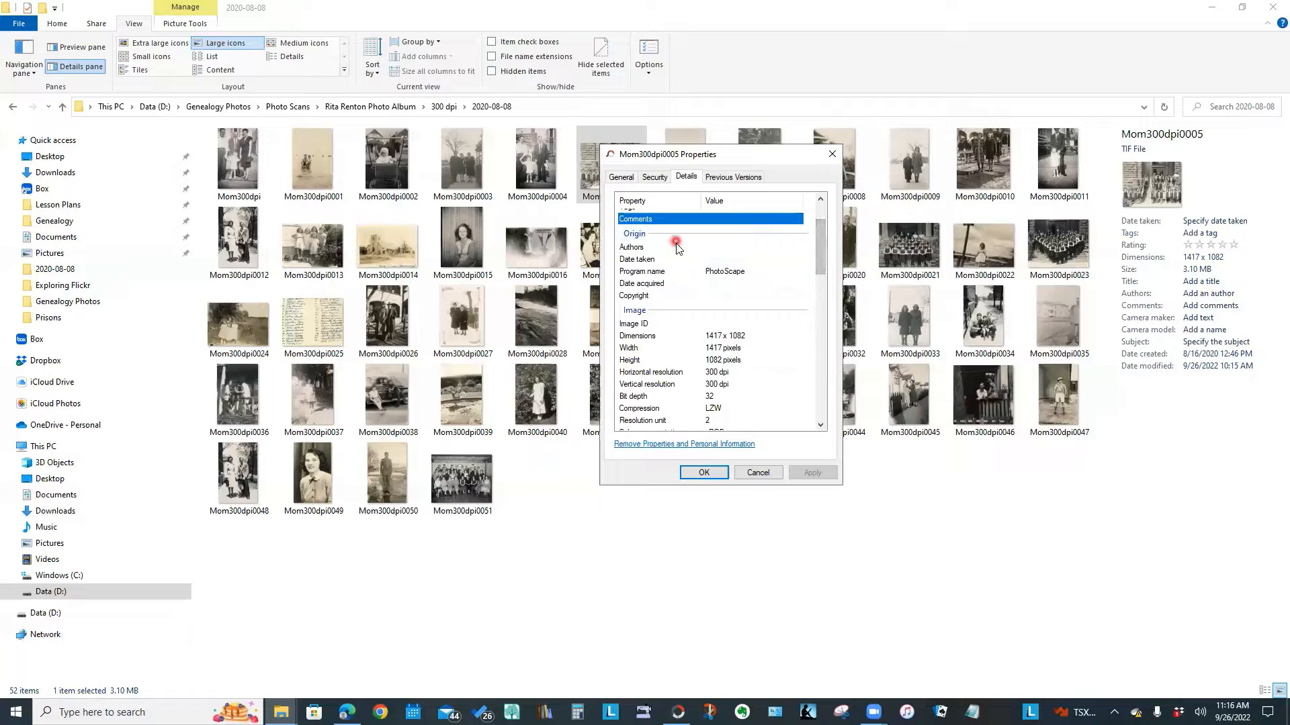
left_click(705, 248)
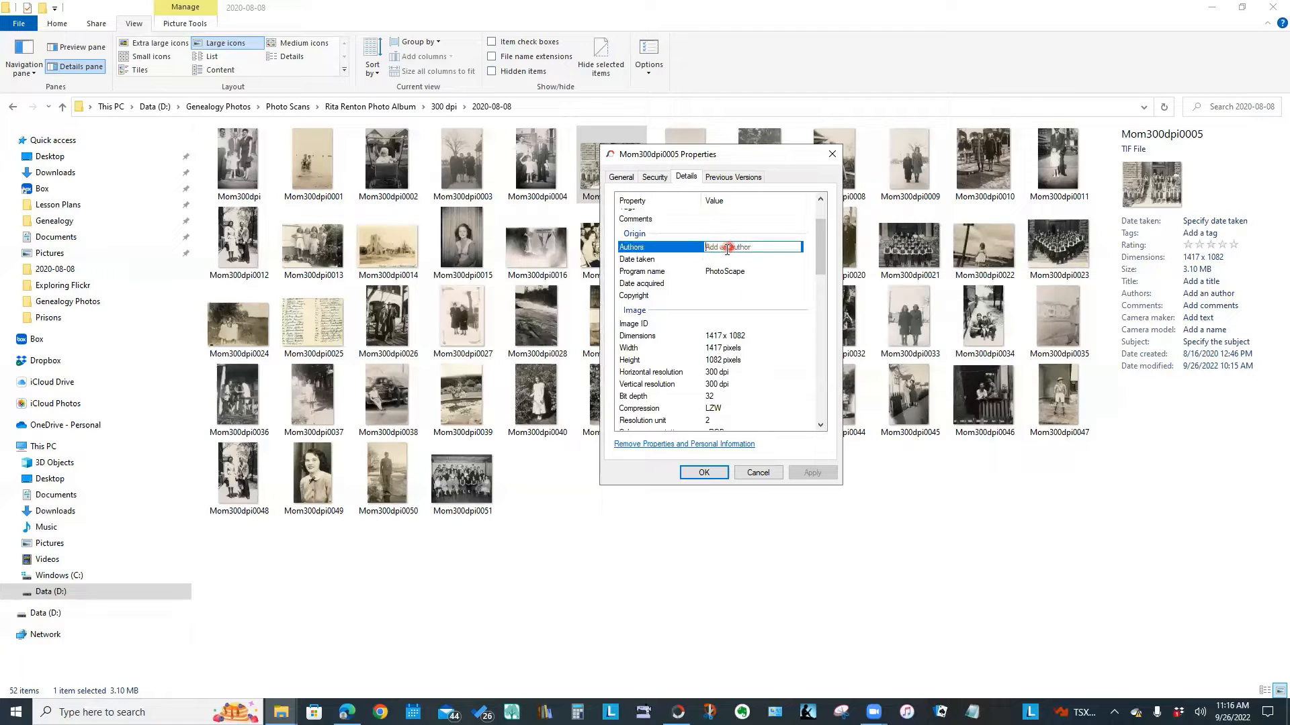
left_click(713, 261)
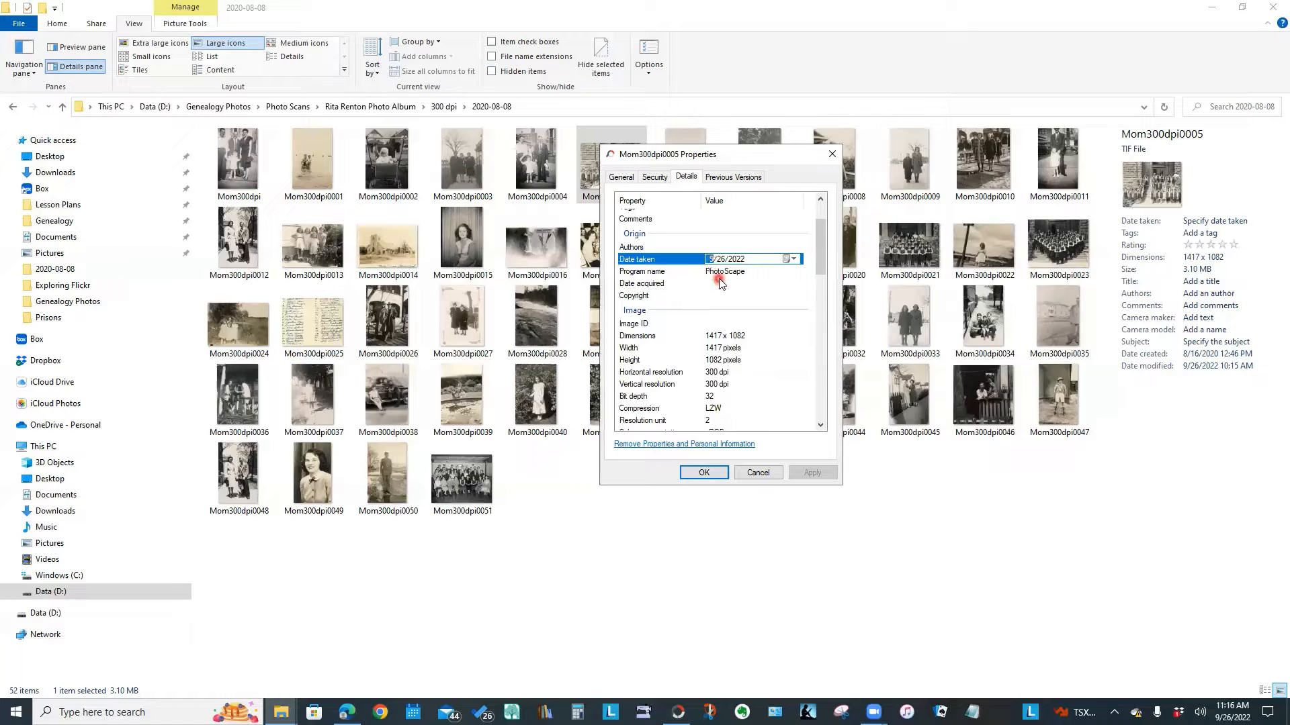
left_click(720, 284)
left_click(717, 297)
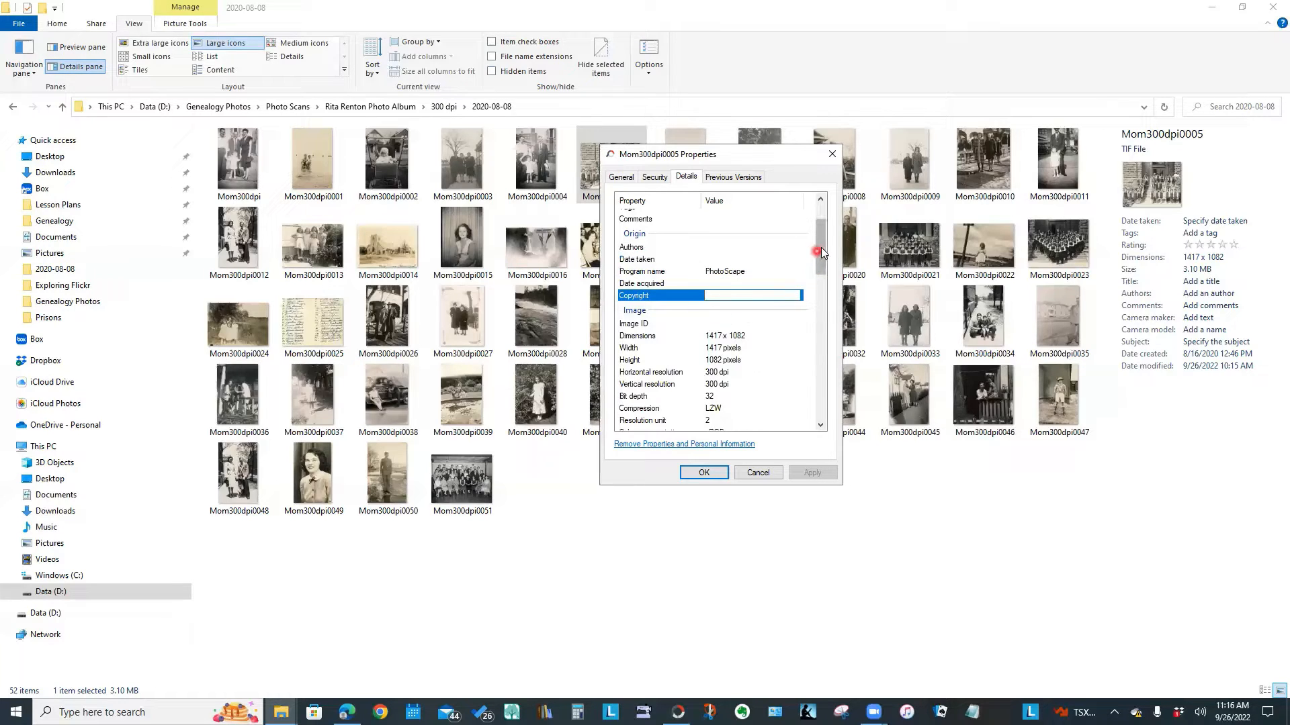
Inspect the Image properties: 1417 x 1082 dimensions, resolution, compression and colour representation
left_click_drag(821, 247, 822, 271)
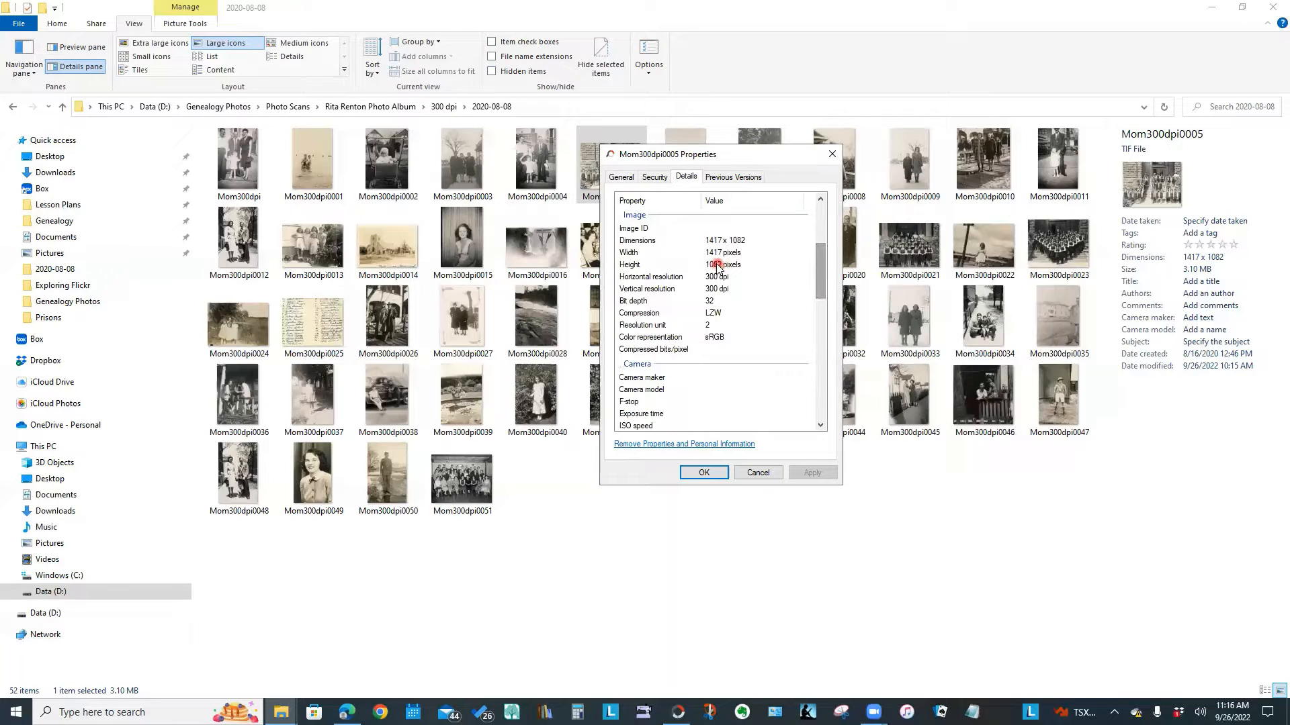
left_click(721, 241)
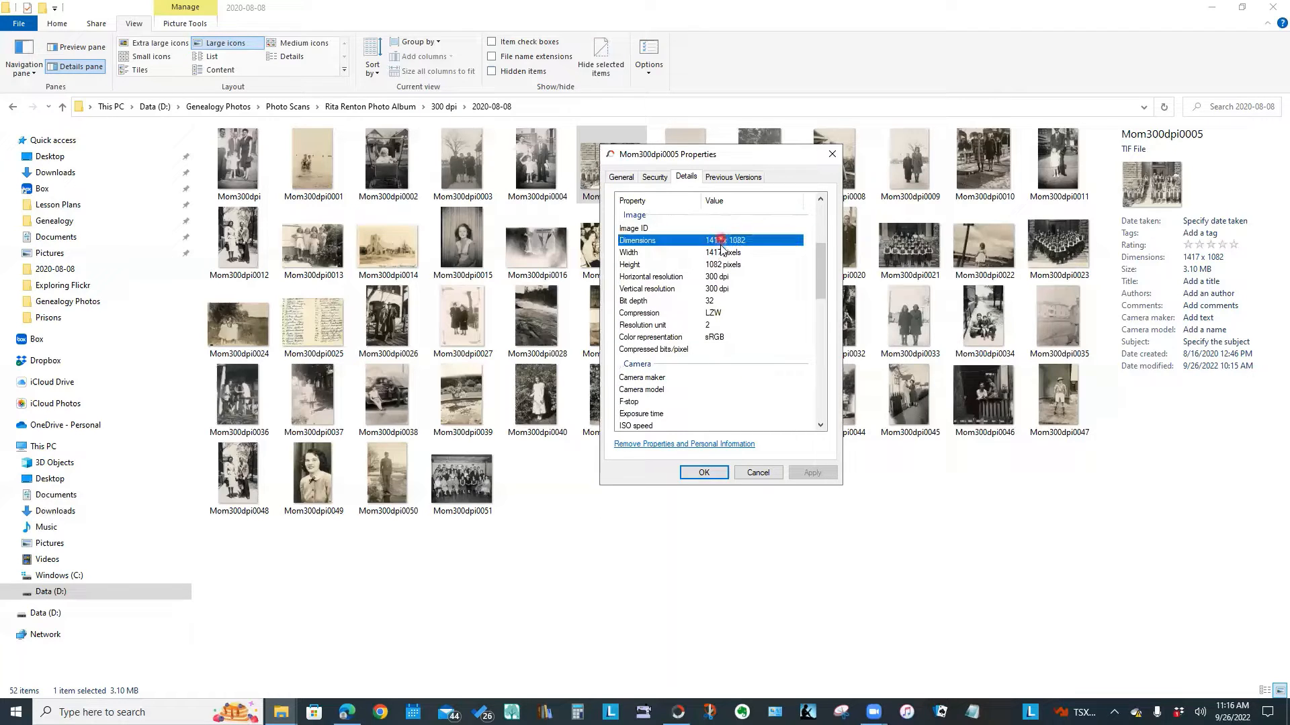
left_click(721, 252)
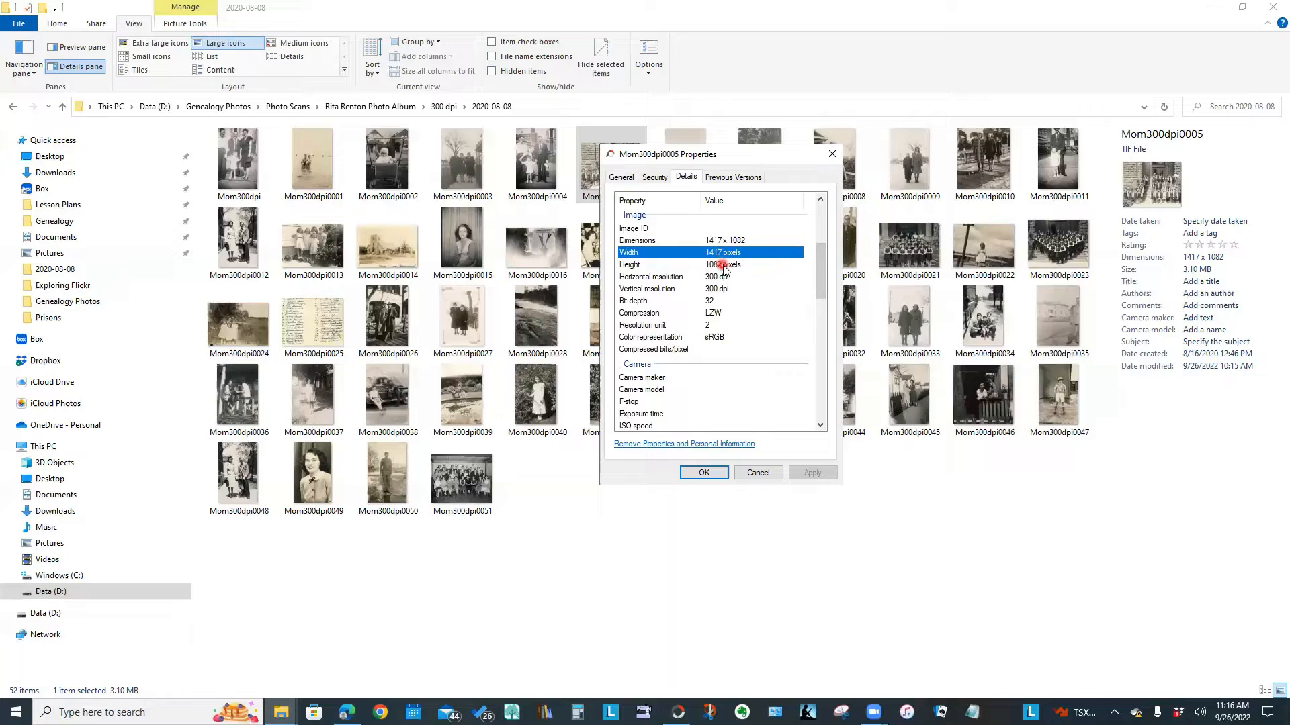
left_click(721, 265)
left_click(721, 277)
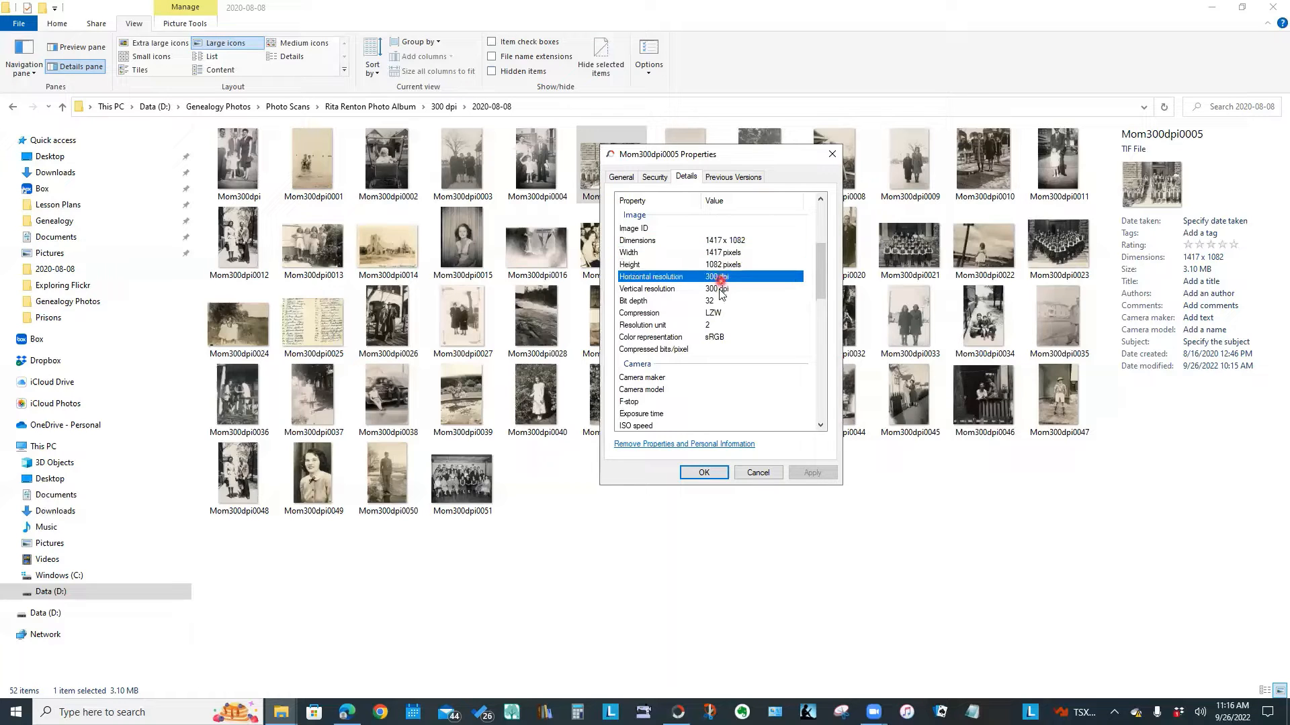
left_click(720, 289)
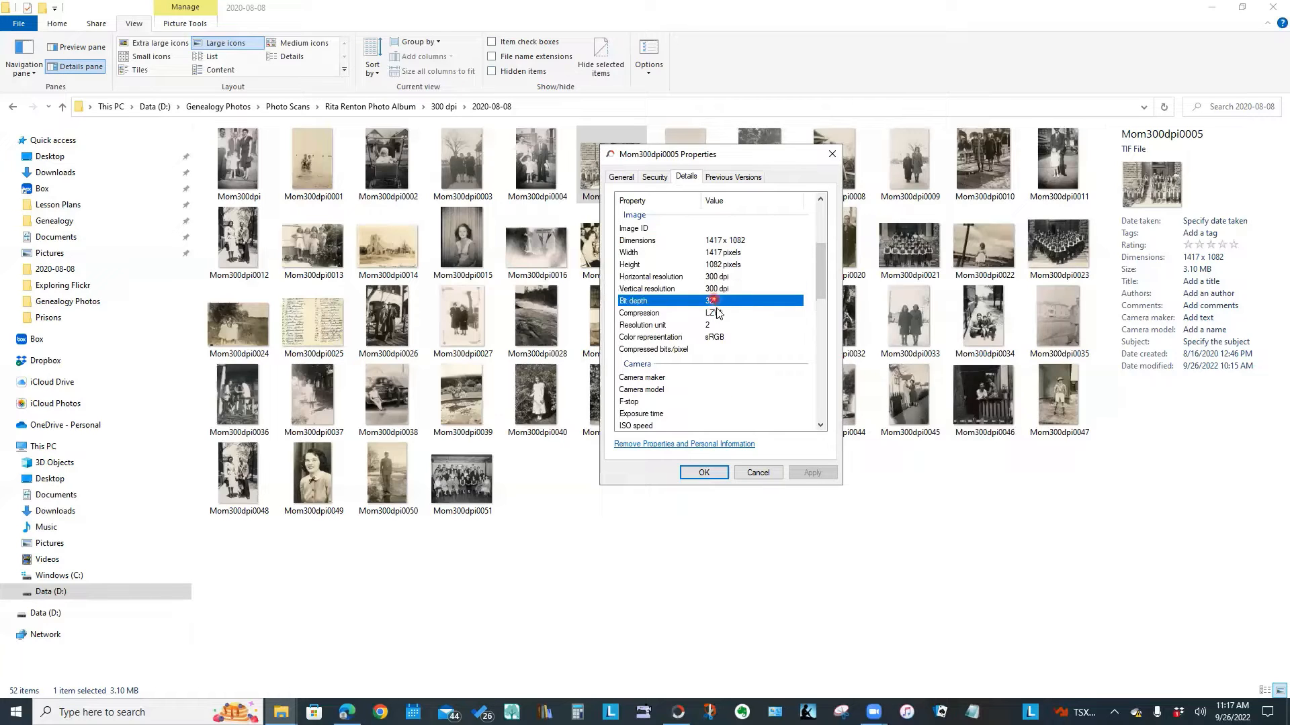
left_click(718, 313)
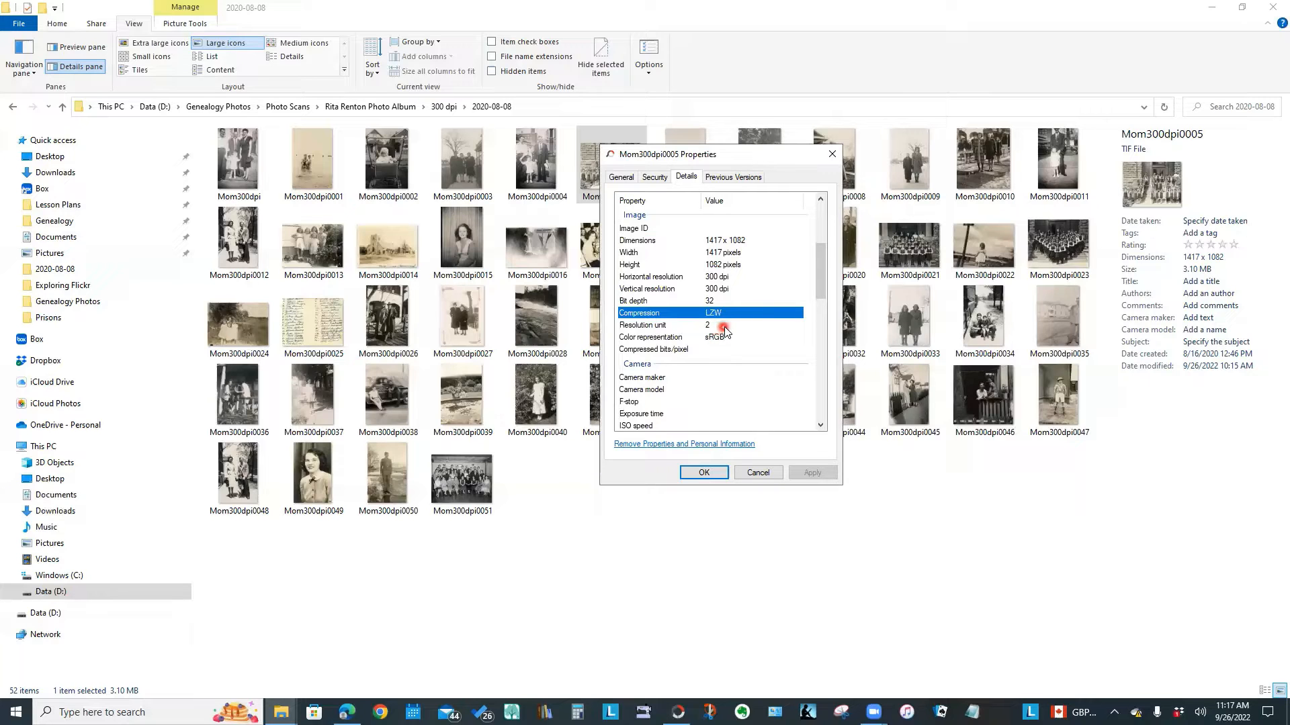
left_click(724, 326)
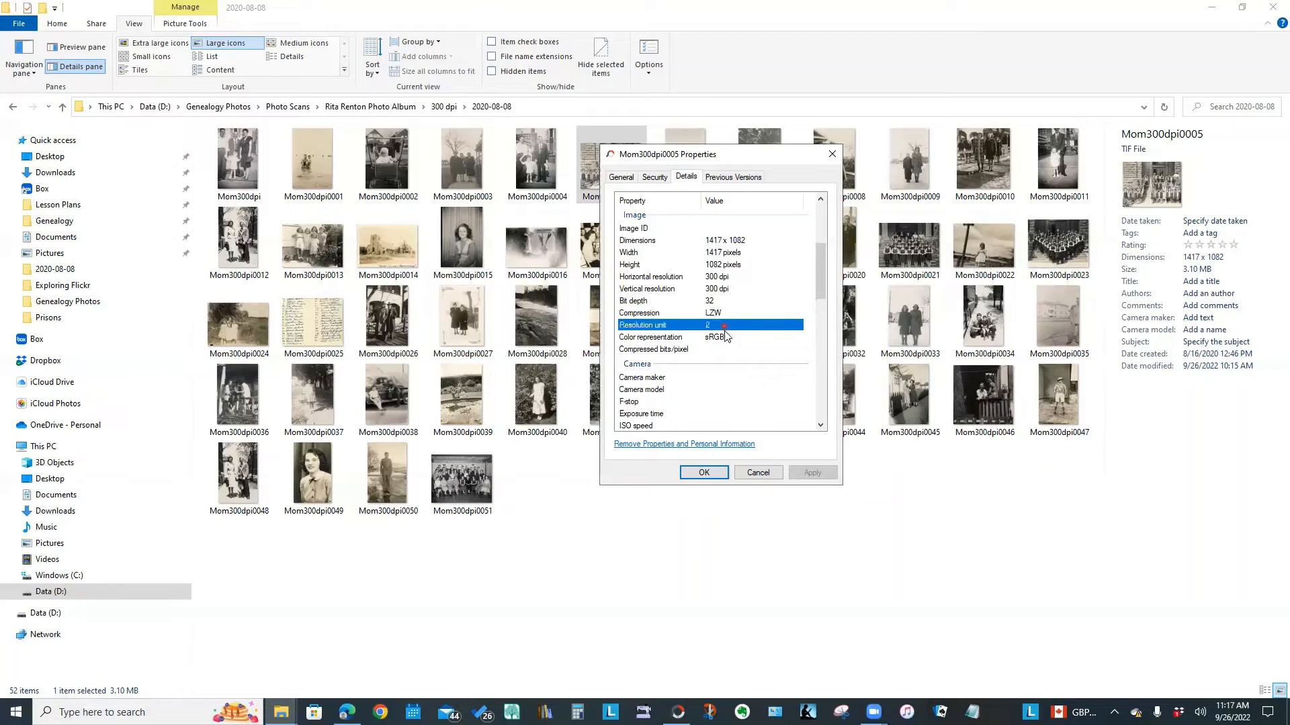
left_click(726, 337)
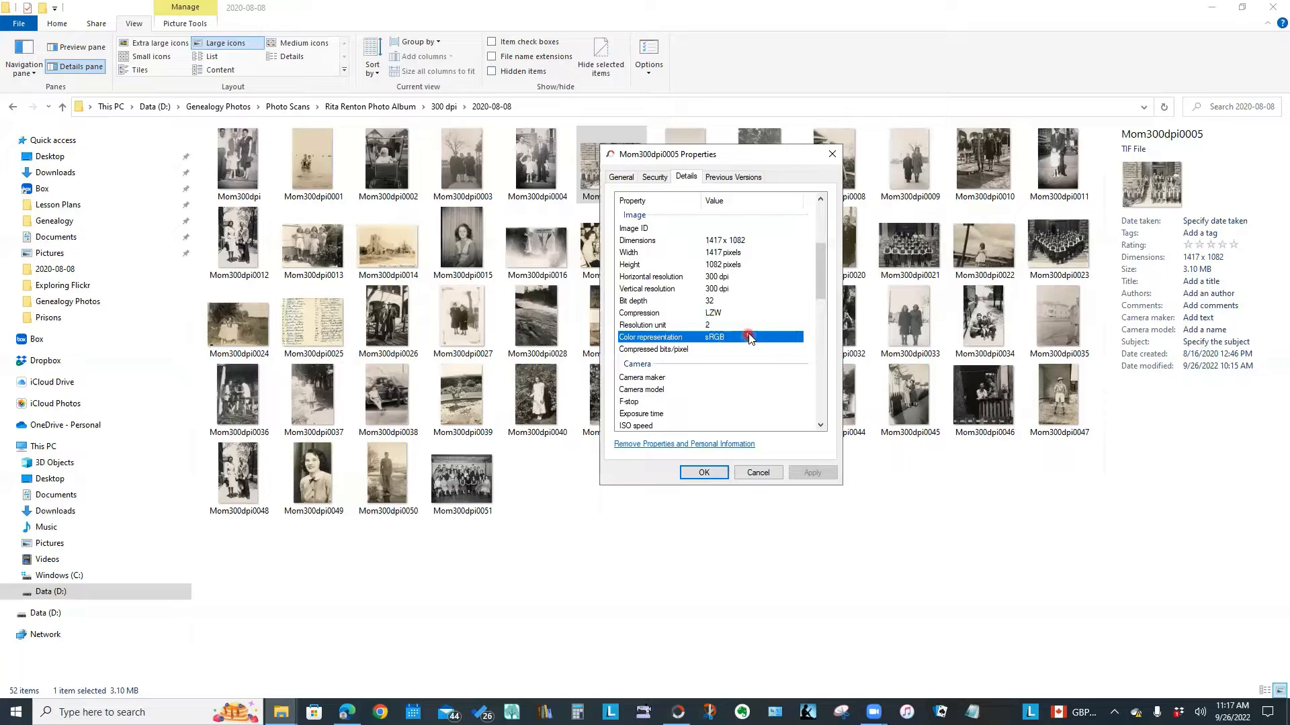
Look over the Camera maker and model fields and scroll further down the list
left_click(705, 378)
left_click(739, 377)
left_click(755, 390)
scroll(755, 390, "down", 4)
left_click(825, 302)
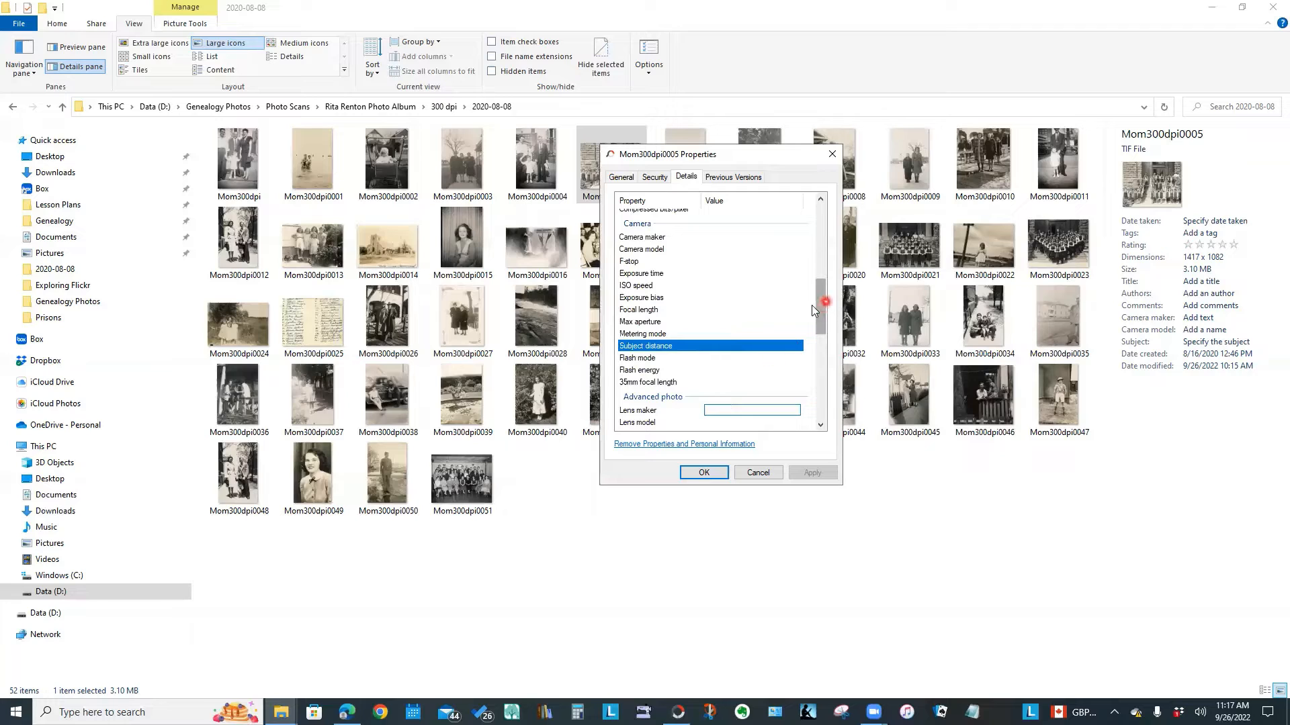
left_click_drag(821, 306, 821, 220)
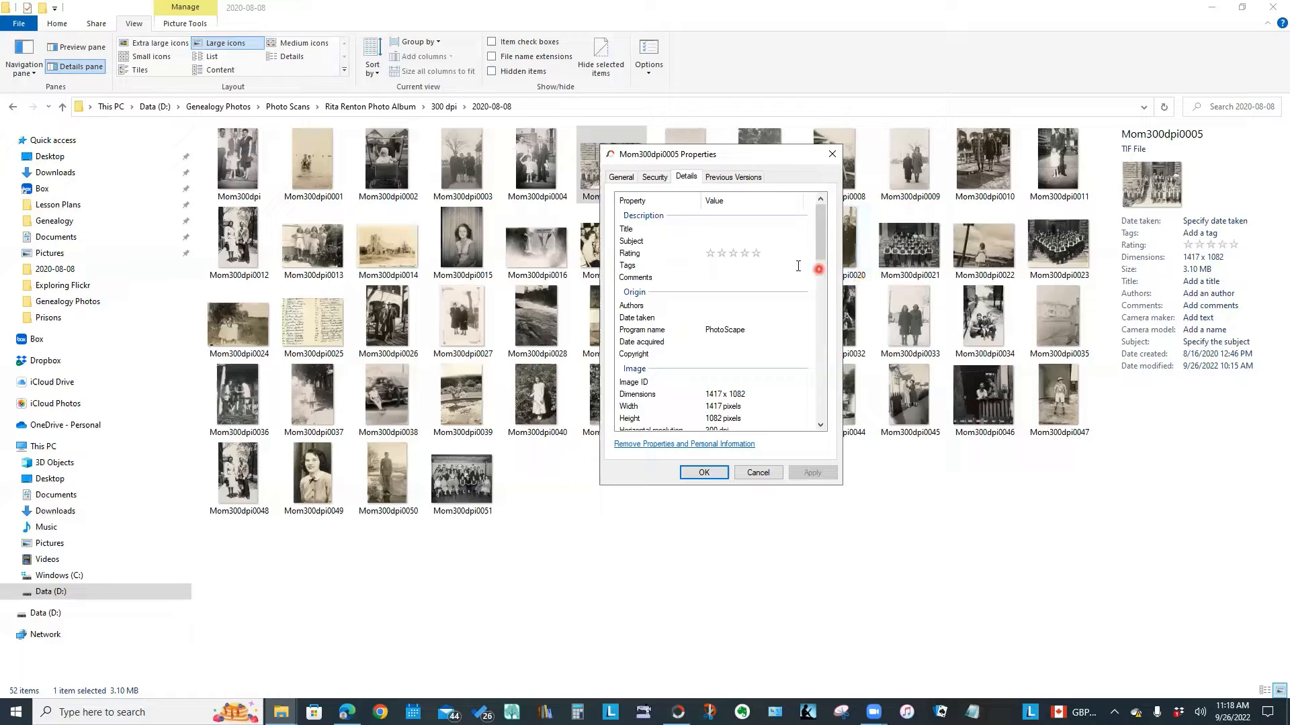
Enter title 'Mum's High School Picture Grade 8', the person's name as subject, tag School, then OK
left_click(773, 265)
left_click(711, 229)
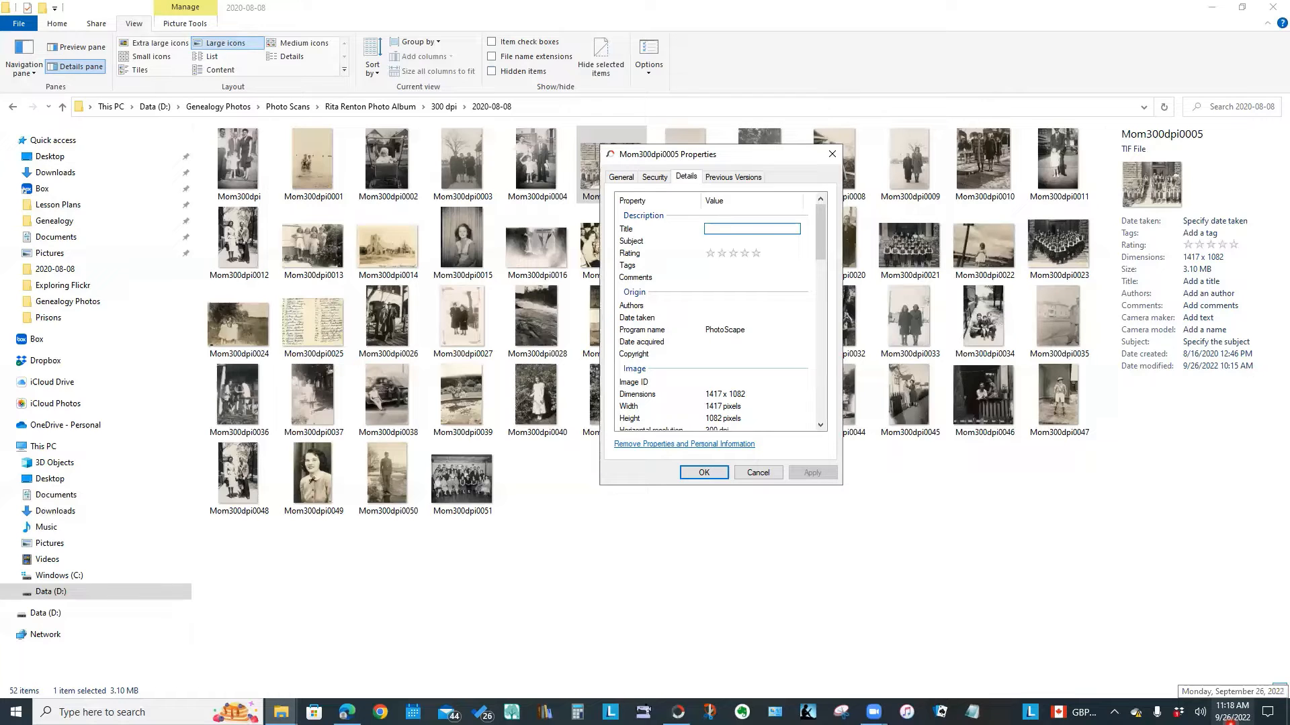
type("Mum's High")
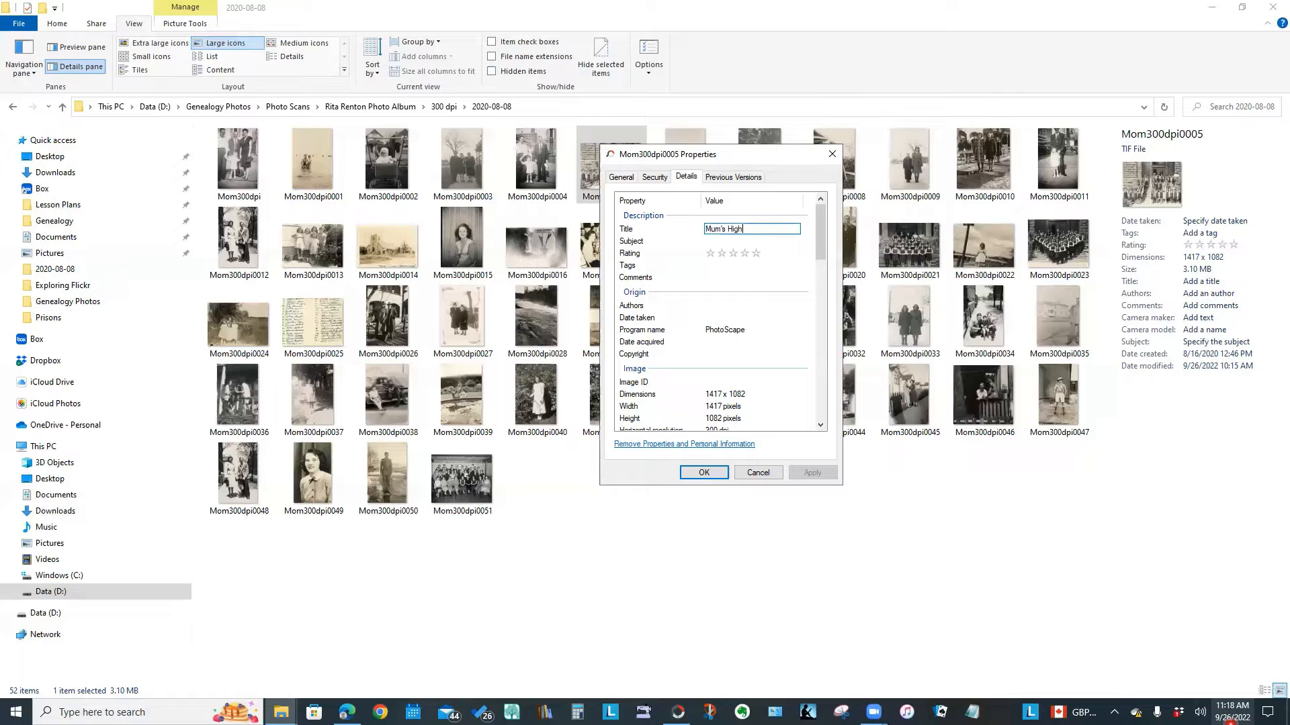
type(" School Picture Grade 8")
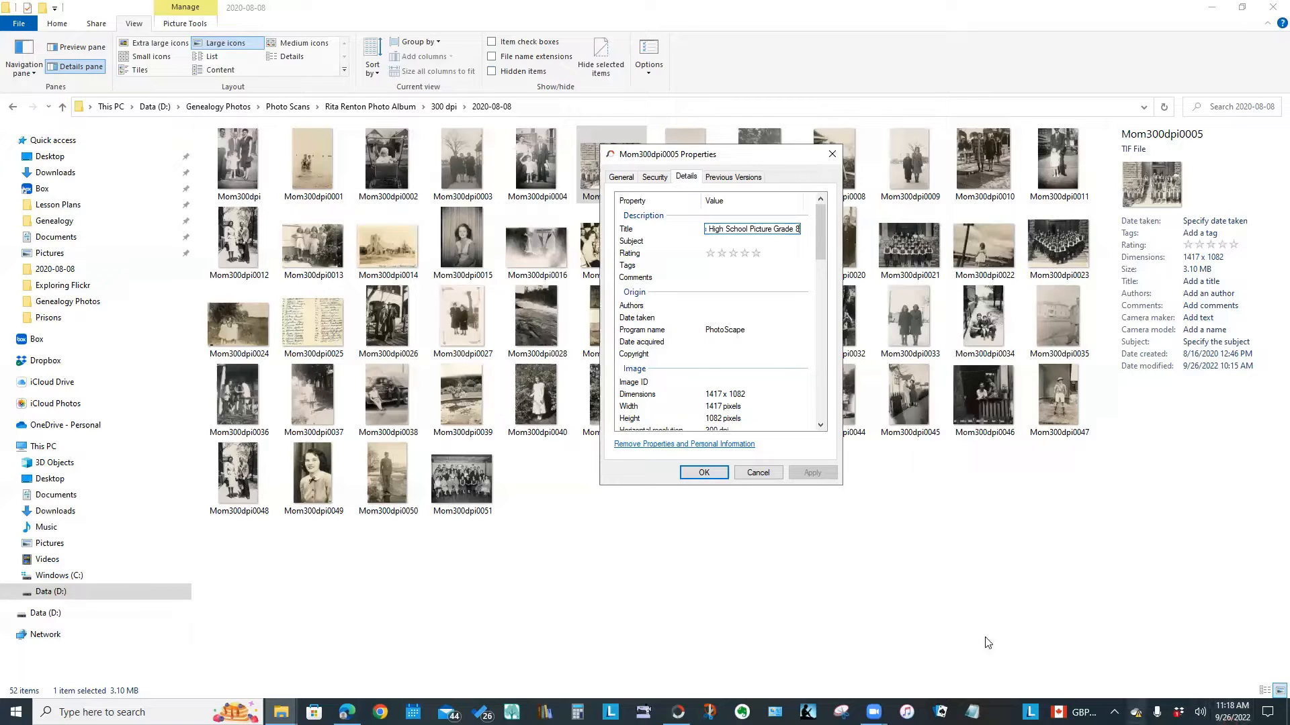
left_click(722, 240)
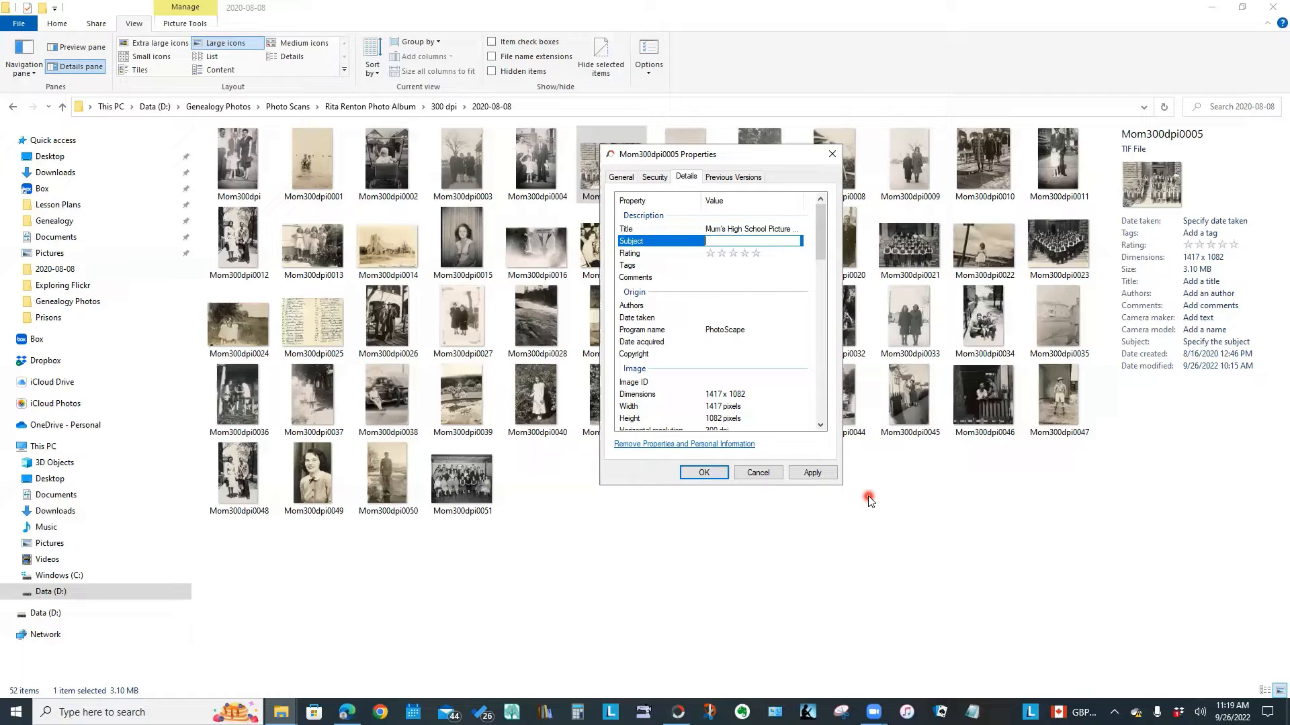
left_click(718, 264)
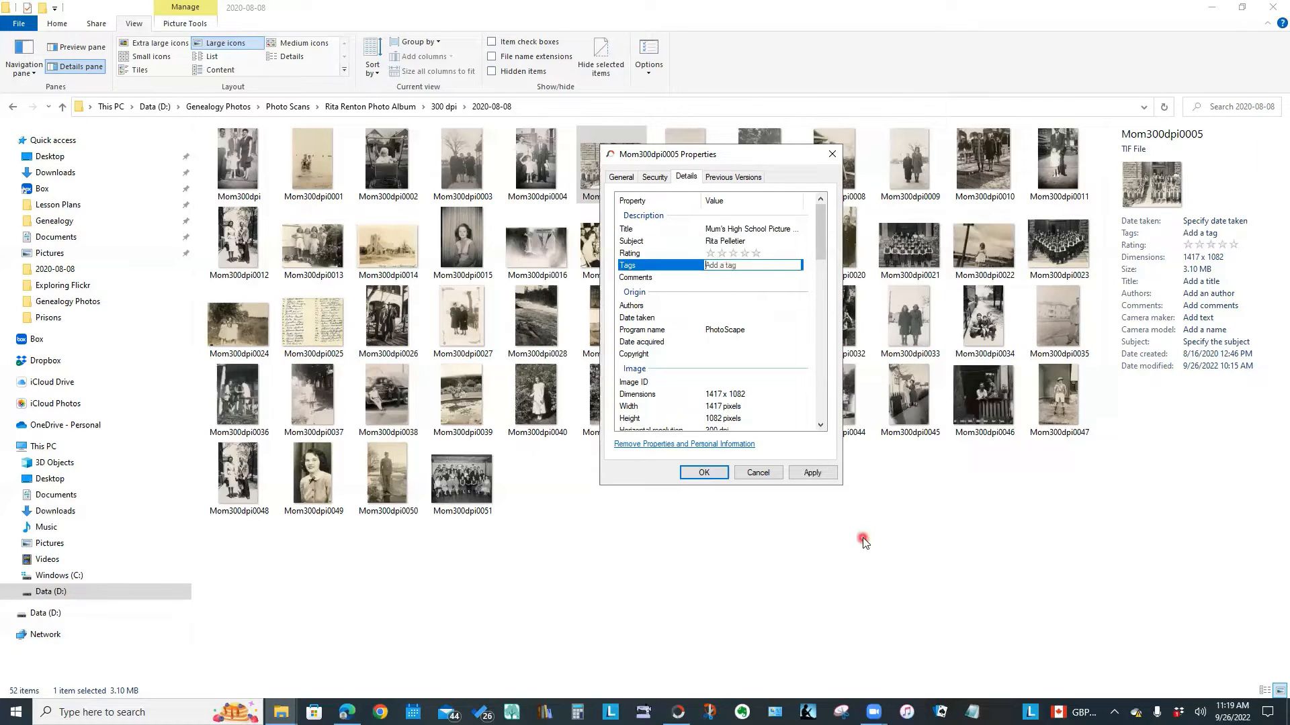
type("School;")
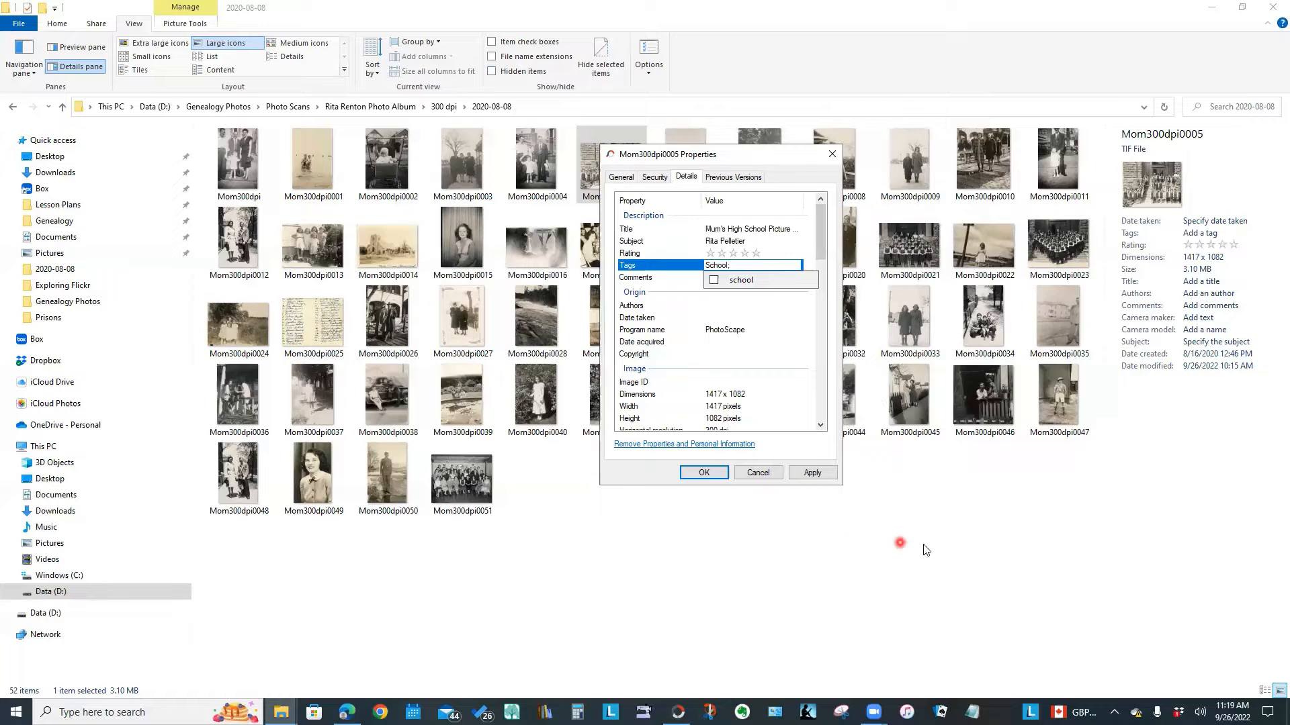
left_click(703, 472)
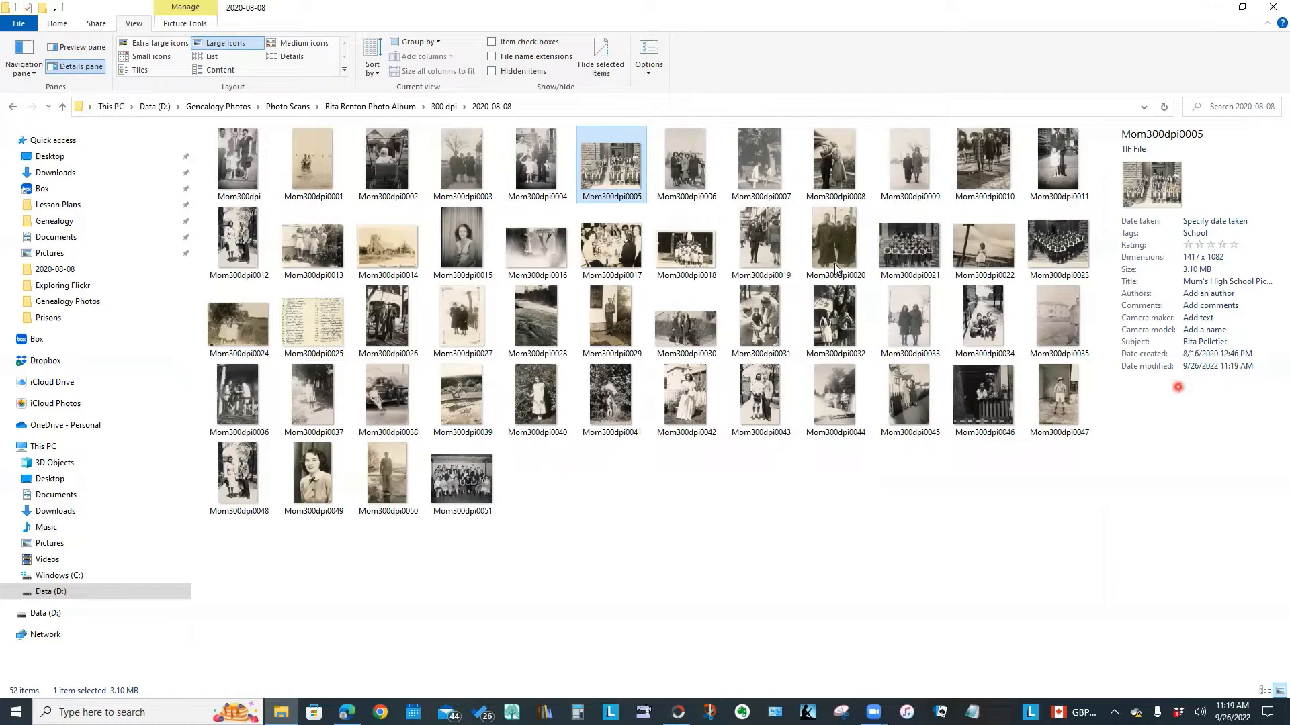
Toggle the details pane off and on again, then select scan Mom300dpi0021
left_click(67, 67)
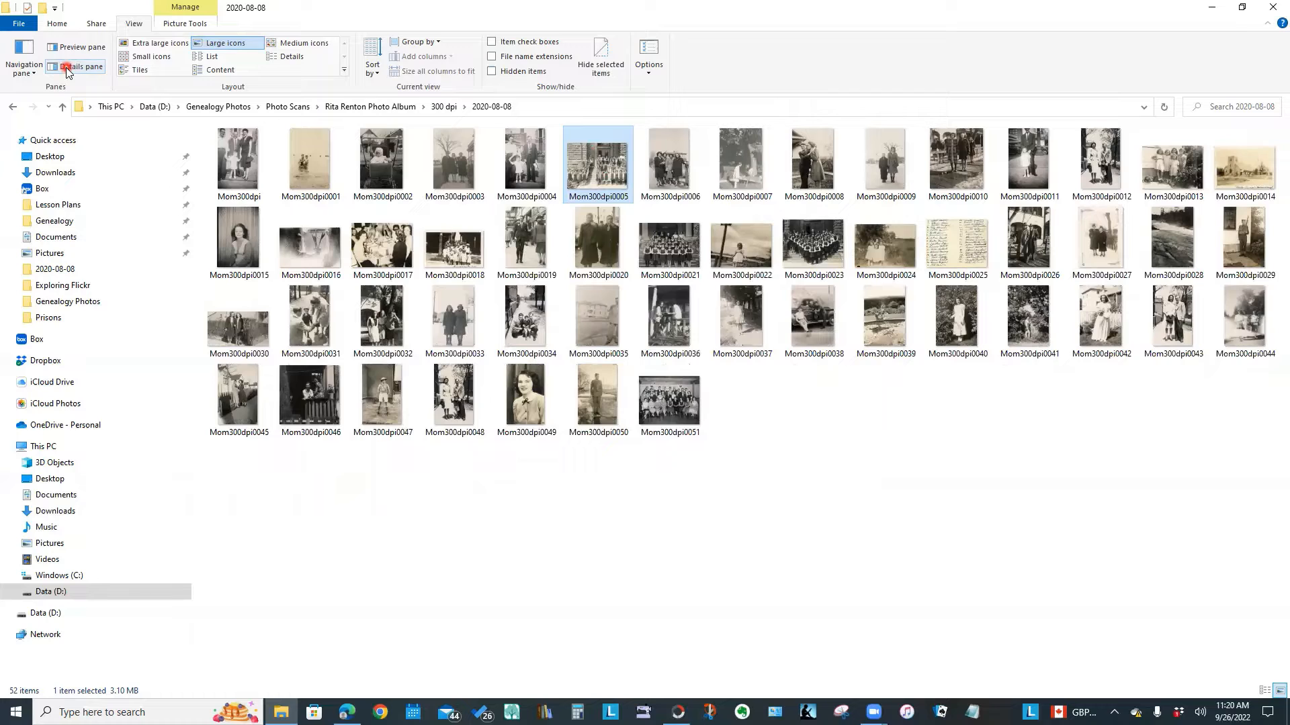
left_click(67, 67)
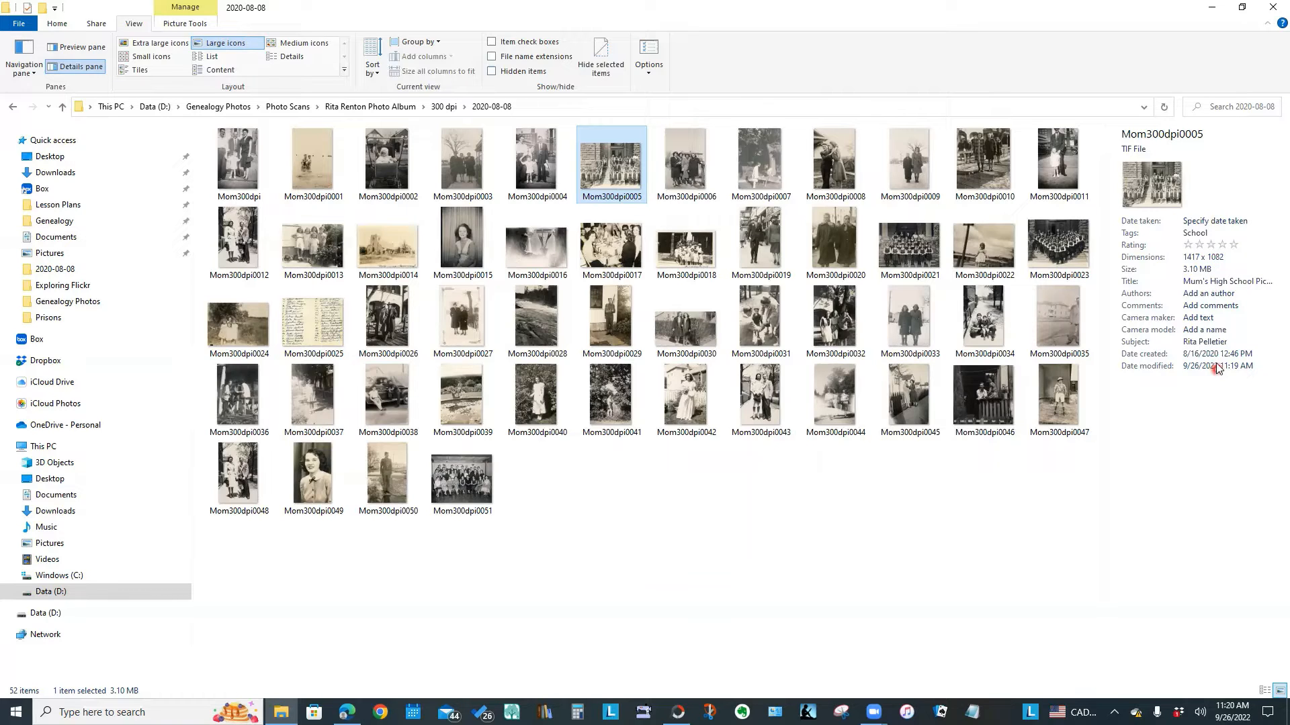
left_click(1214, 233)
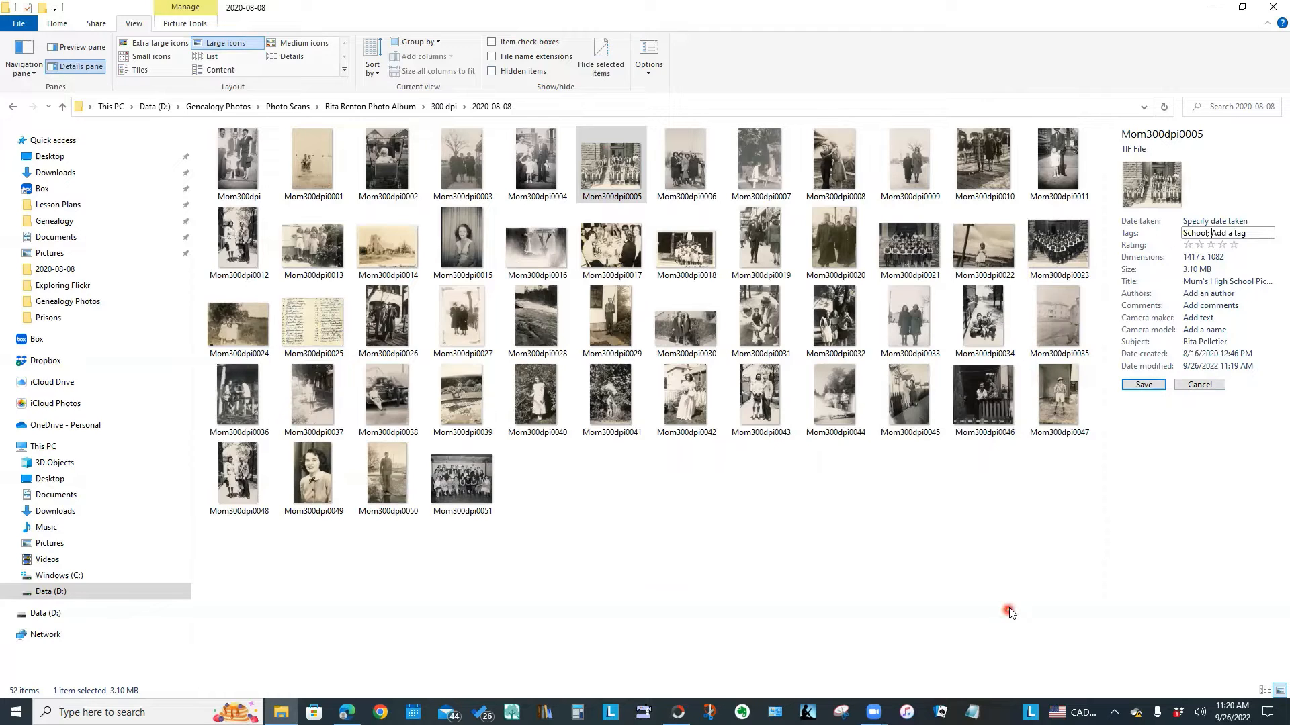
left_click(900, 255)
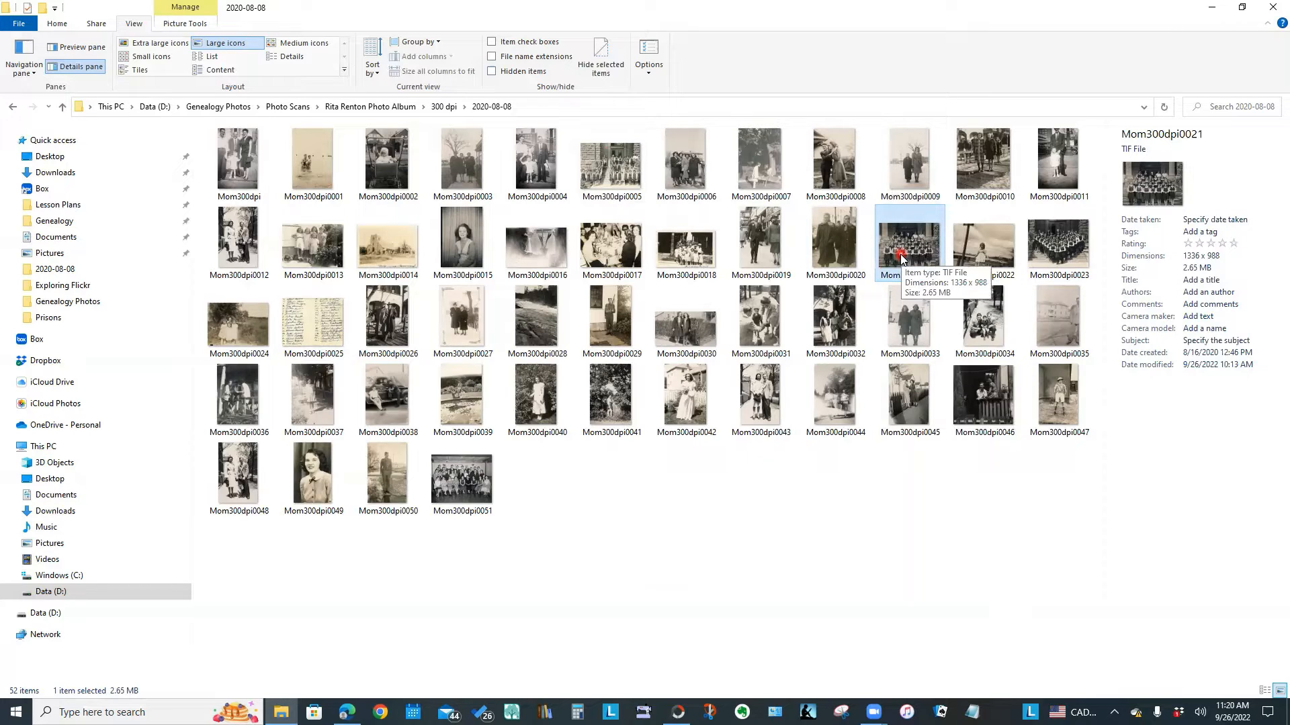
Tag Mom300dpi0021 'school', title it 'Mum's School Picture Grade 5', add the person's name as subject, and save
left_click(1214, 232)
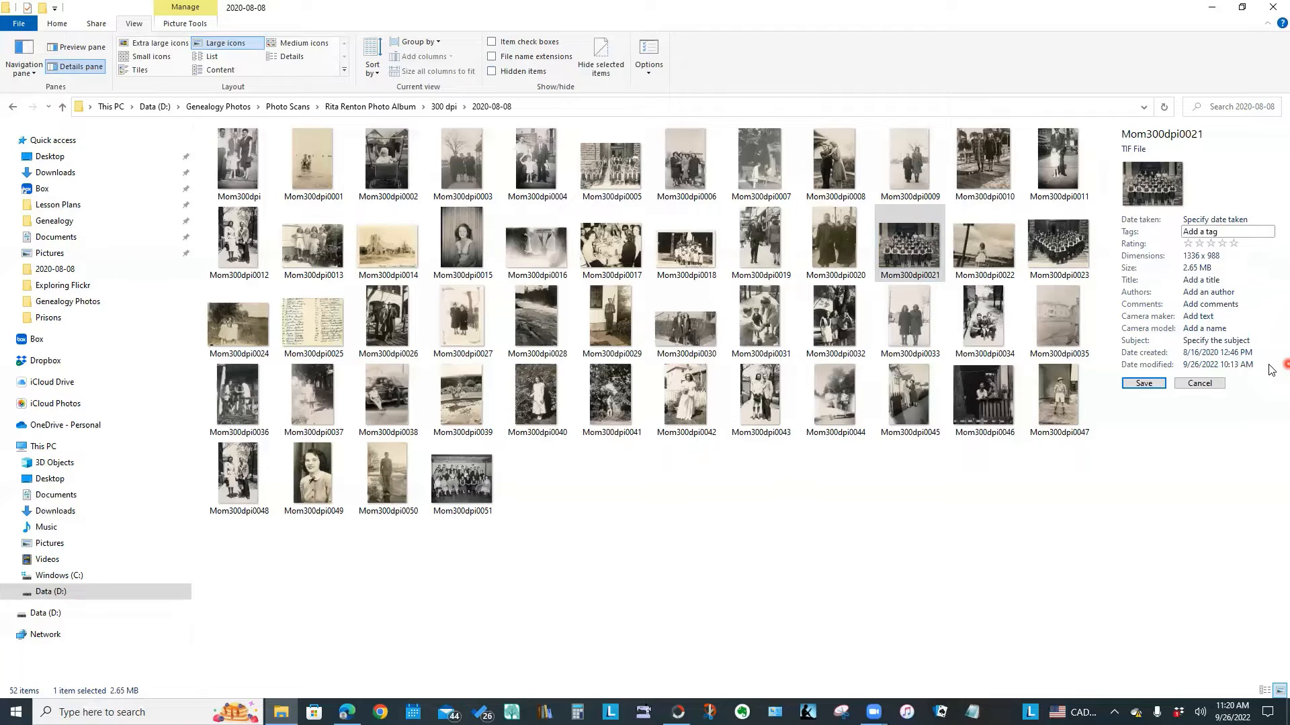
type("school")
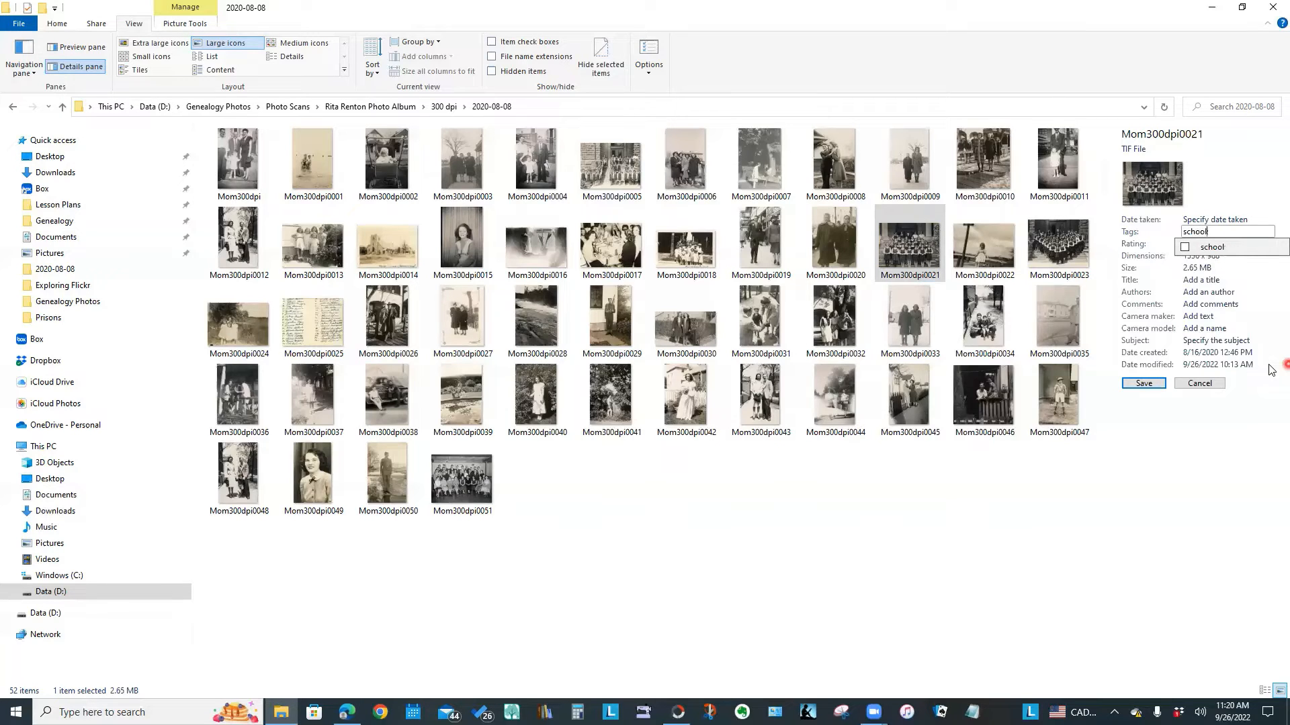
key("Return")
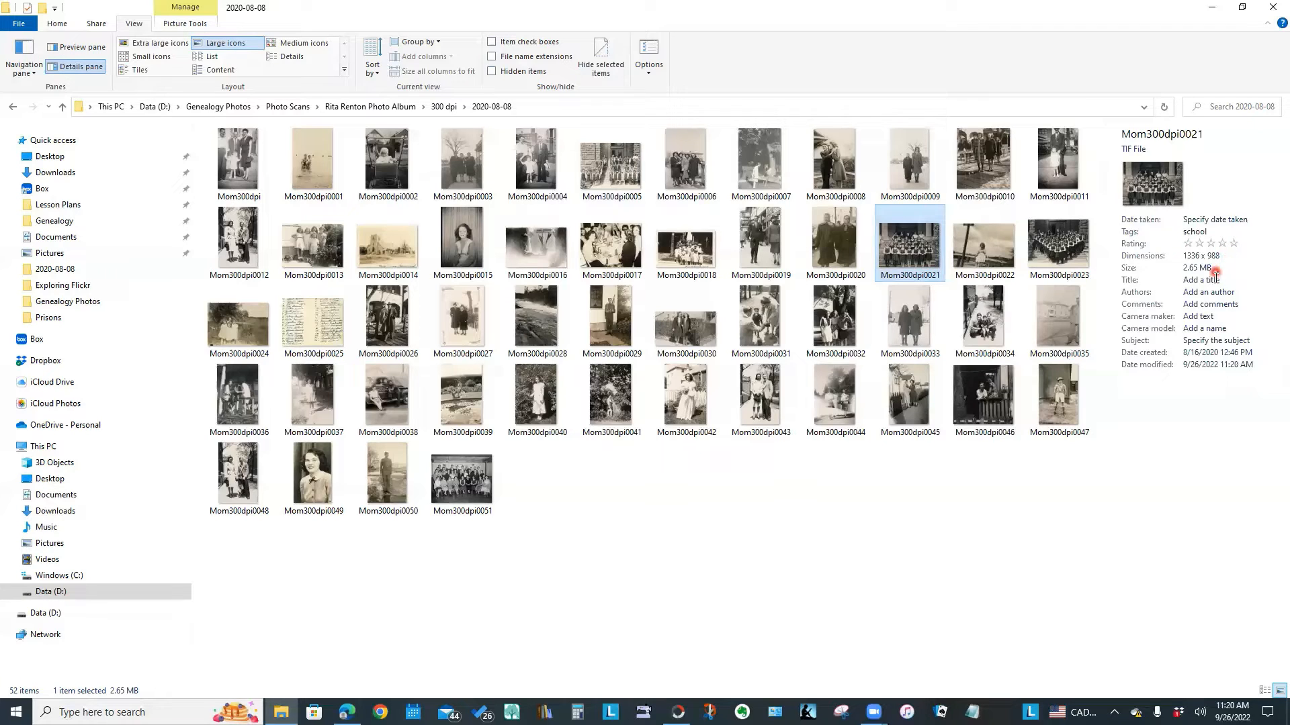
left_click(1211, 281)
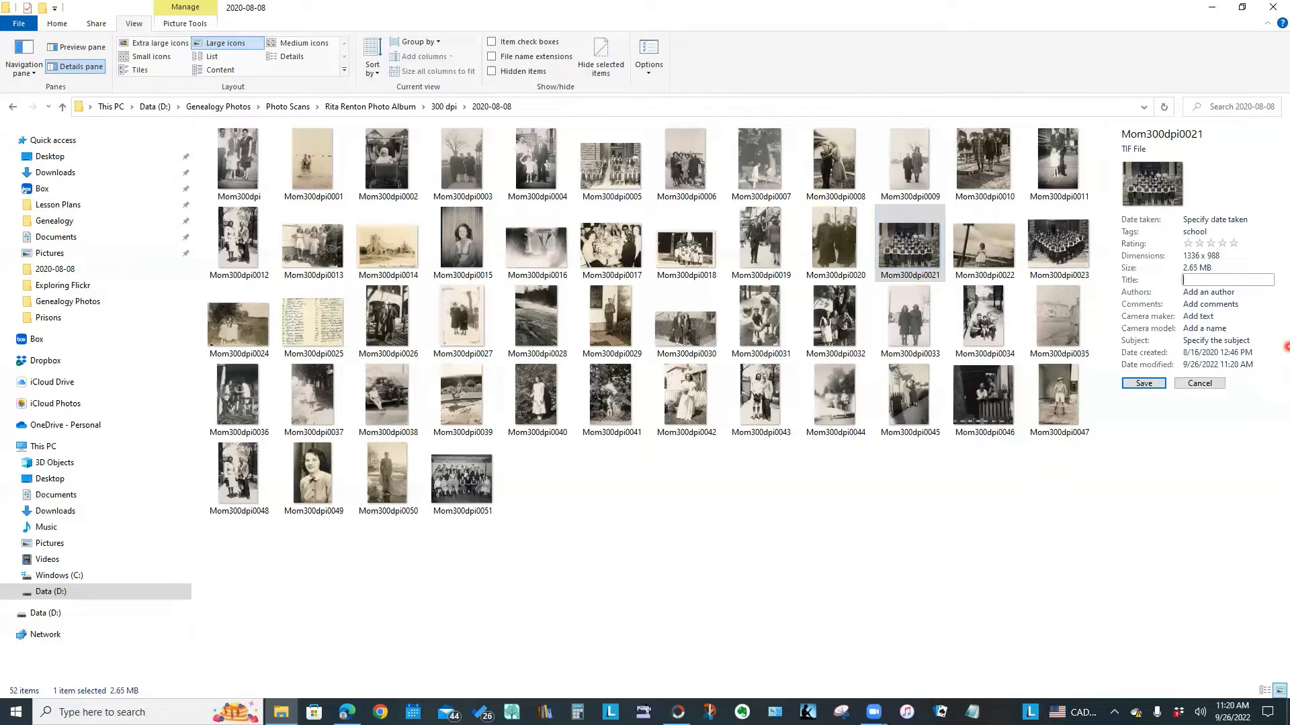
type("Mum")
type("'s School")
type(" Picture Gr")
type("ade 5")
left_click(1199, 317)
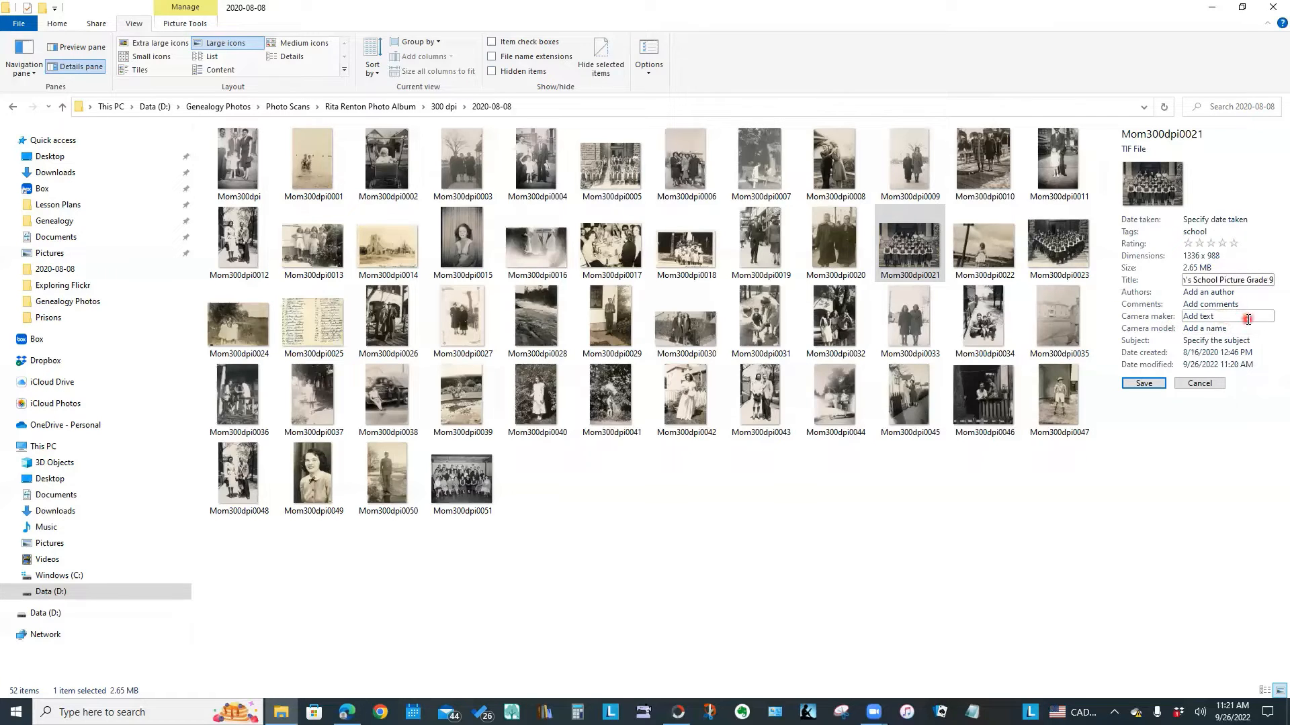
left_click(1224, 341)
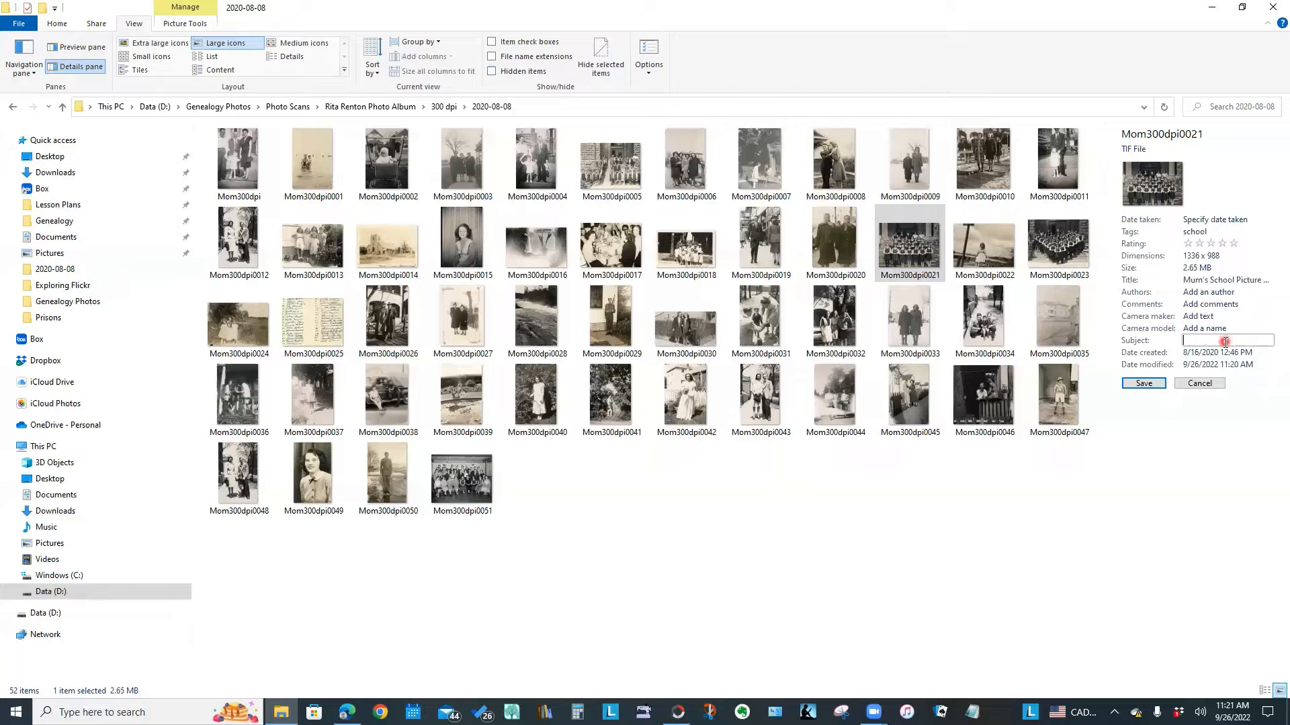
left_click(1144, 383)
left_click(1178, 526)
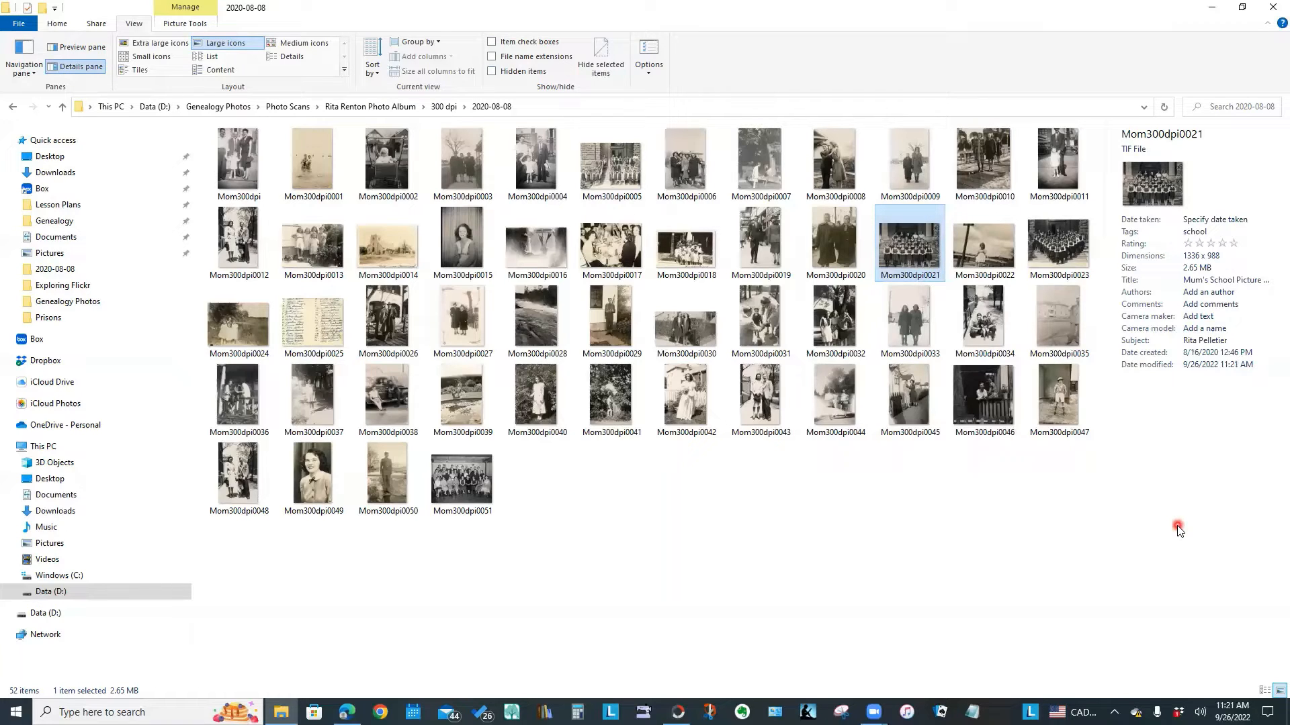
Tag Mom300dpi0023 'school', title it 'Mum school Photo Grade 10', add the person's name as subject, and save
left_click(1060, 254)
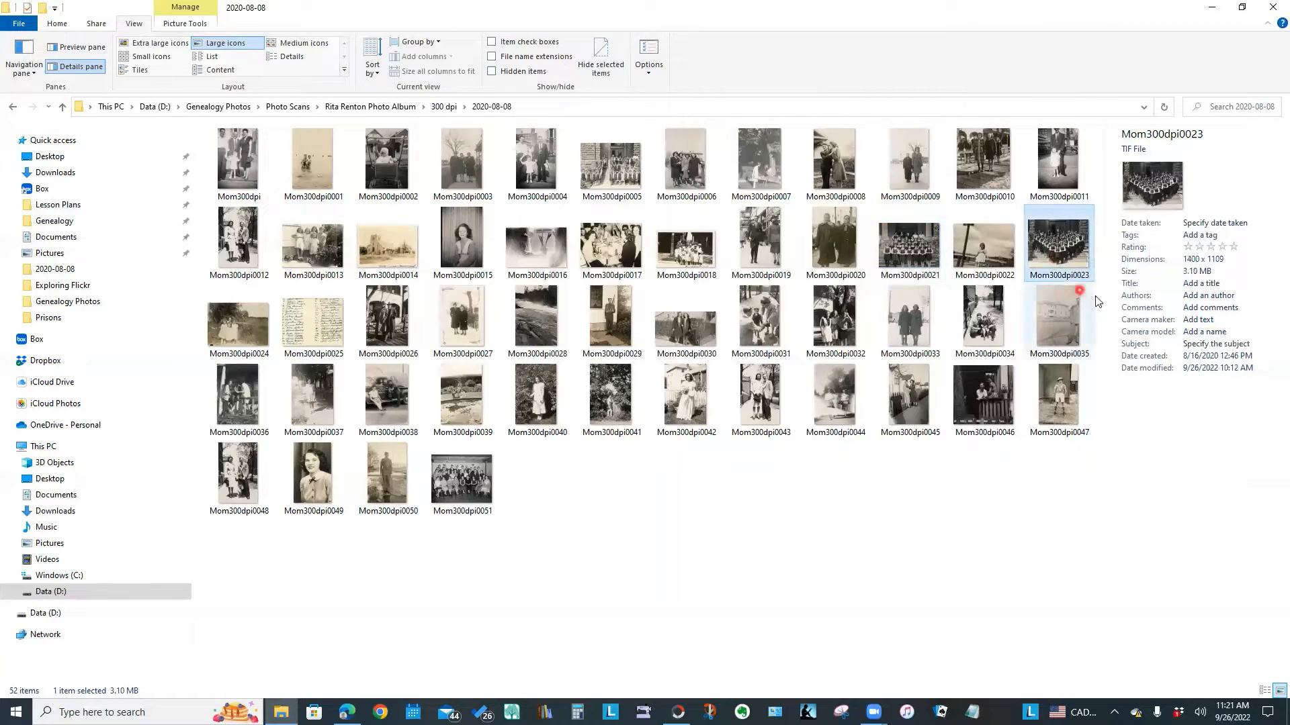
left_click(1202, 282)
left_click(1213, 235)
left_click(1214, 238)
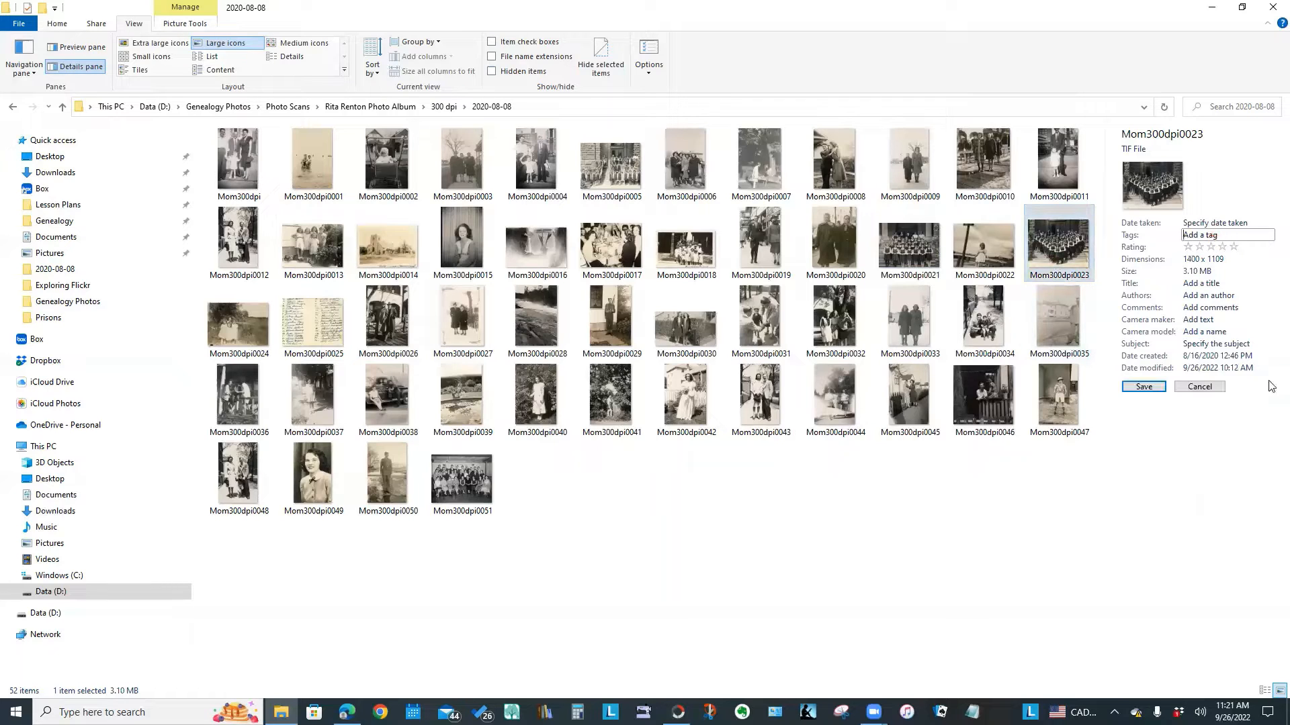
type("school")
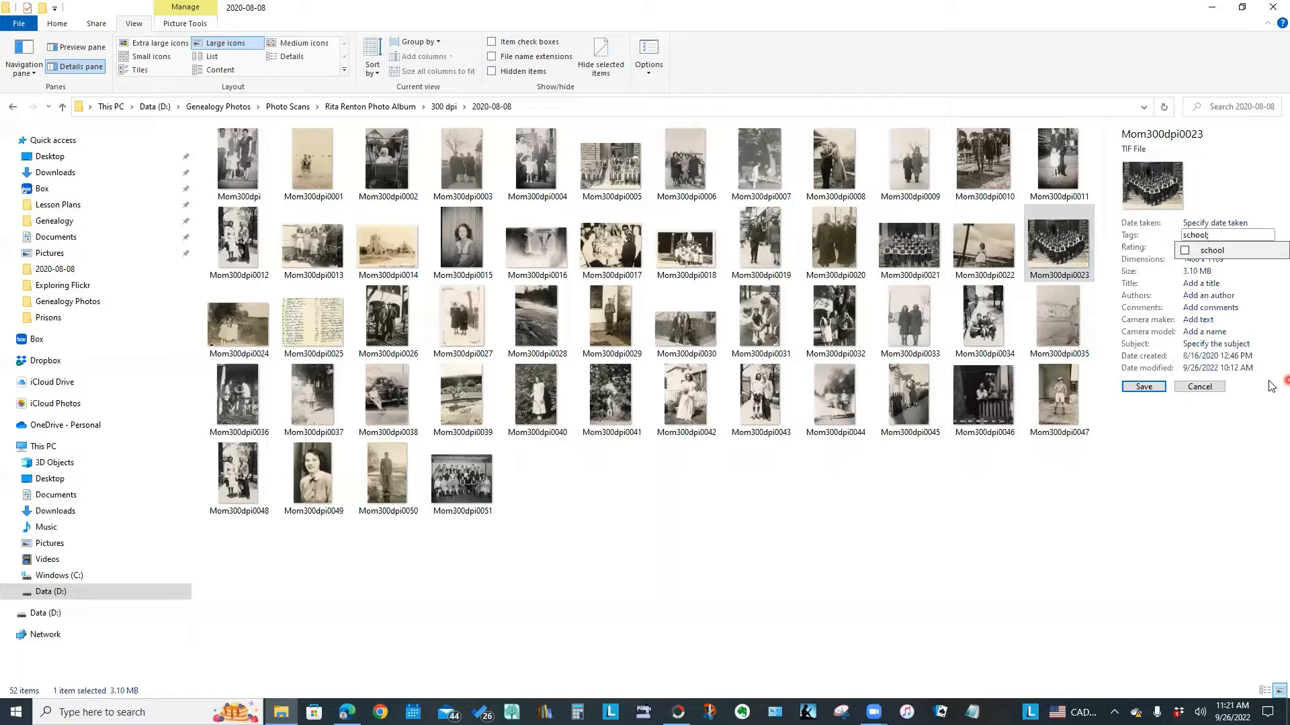
left_click(1208, 285)
type("M")
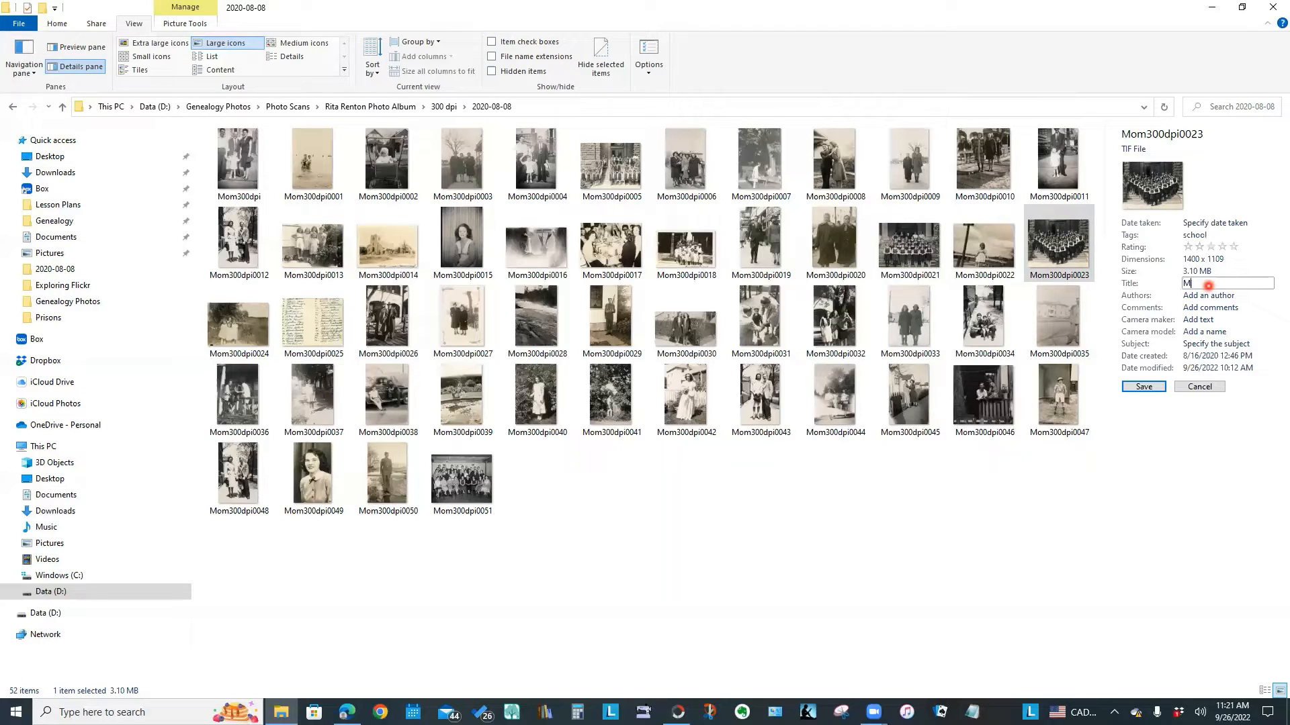
type("um's")
type(" schoo")
type("l Photo Grade")
type(" 10")
left_click(1218, 320)
left_click(1217, 344)
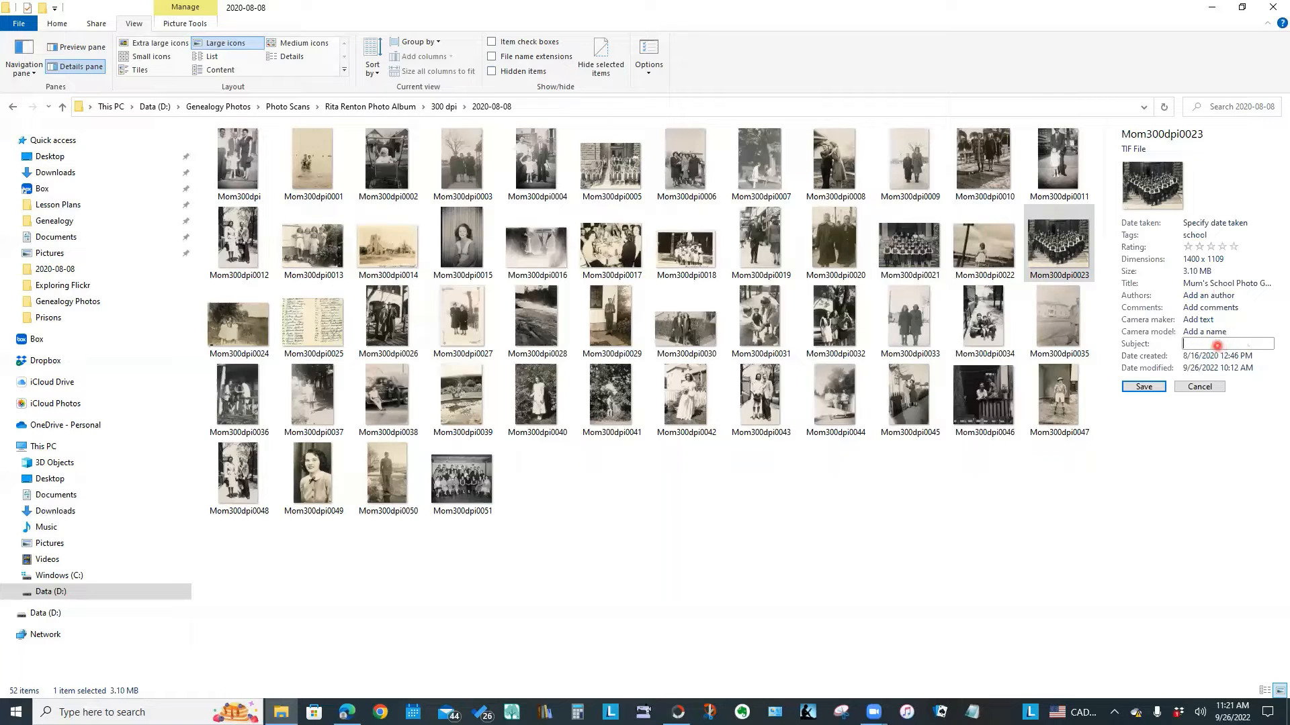
left_click(1144, 387)
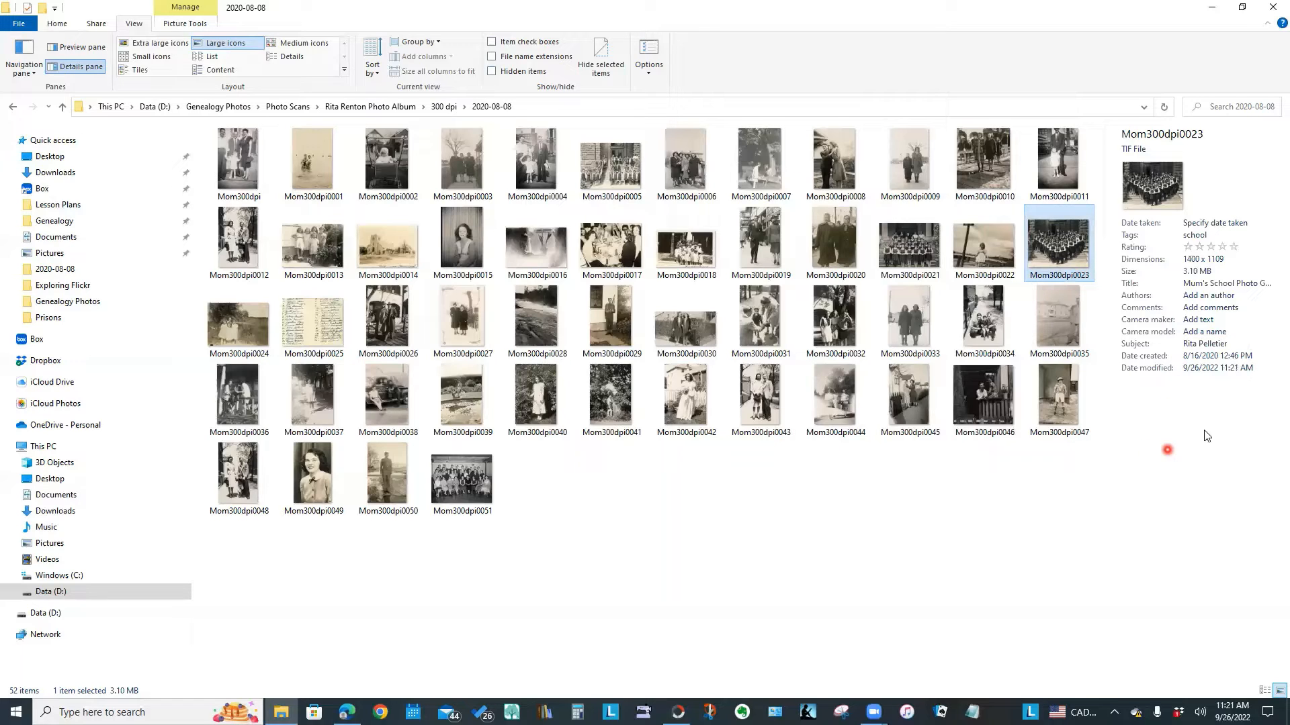
Reopen the saved title and subject fields to verify their full text
left_click(1219, 247)
left_click(1234, 284)
left_click(1219, 343)
Compare scans 0021 and 0005, then Ctrl-select Mom300dpi0005, Mom300dpi0021 and Mom300dpi0023 together
left_click(905, 256)
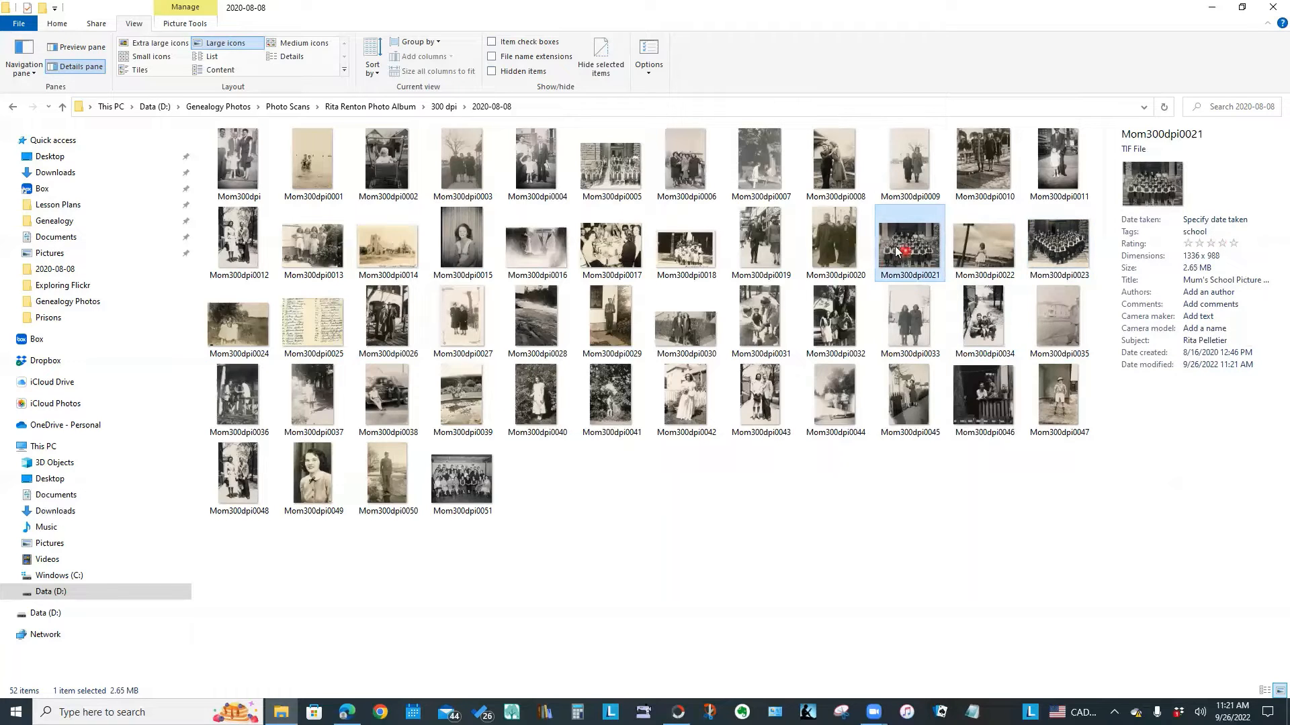
left_click(605, 179)
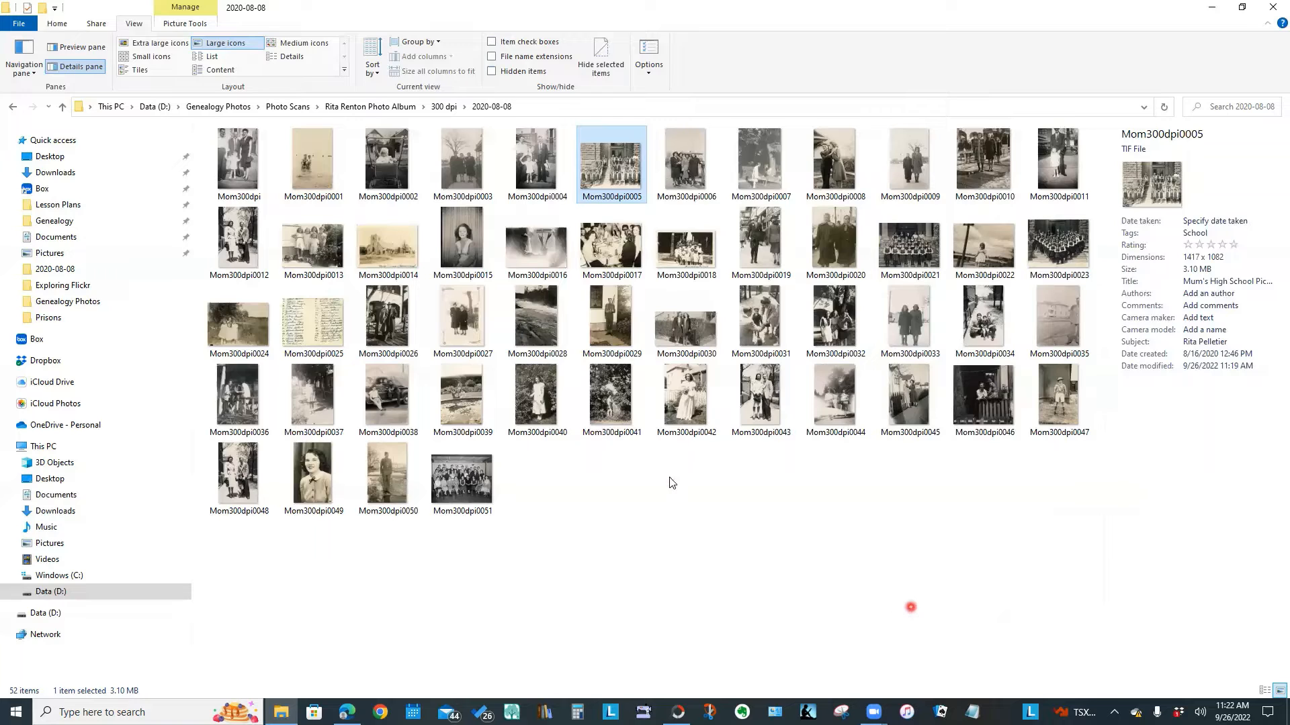
left_click(1009, 671)
left_click(918, 250, "ctrl")
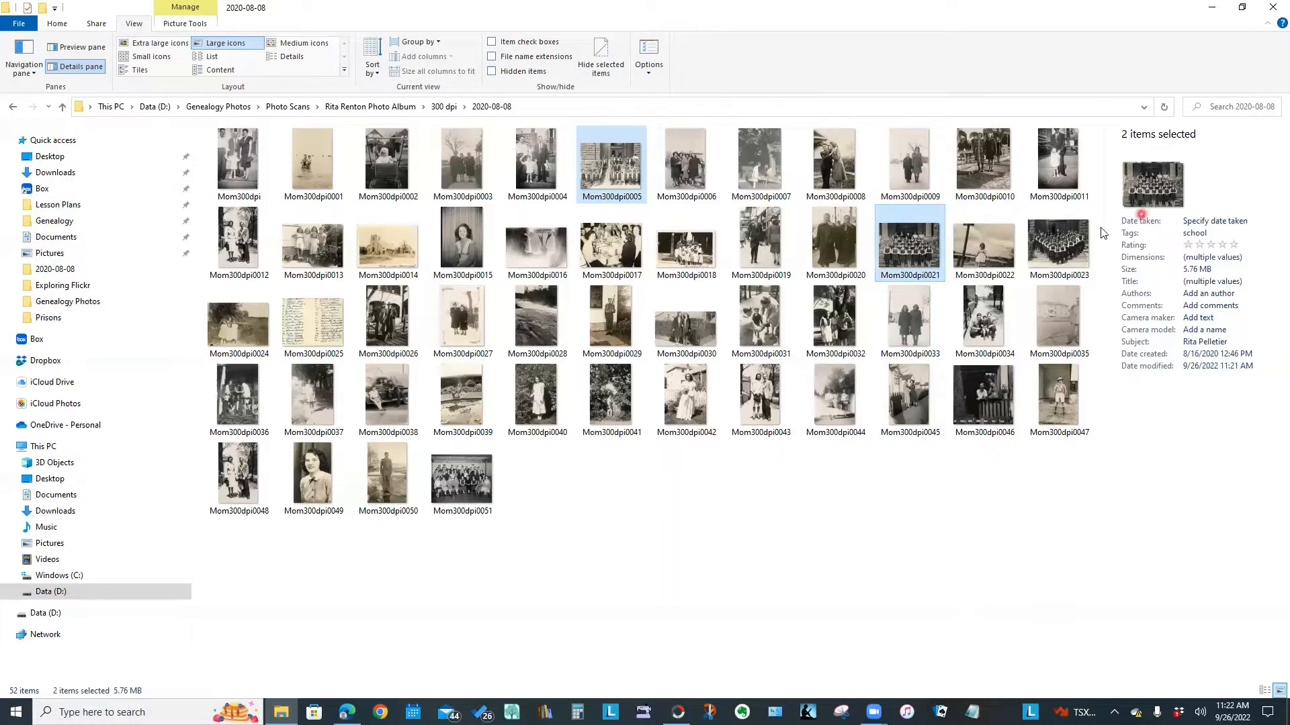
left_click(1071, 250, "ctrl")
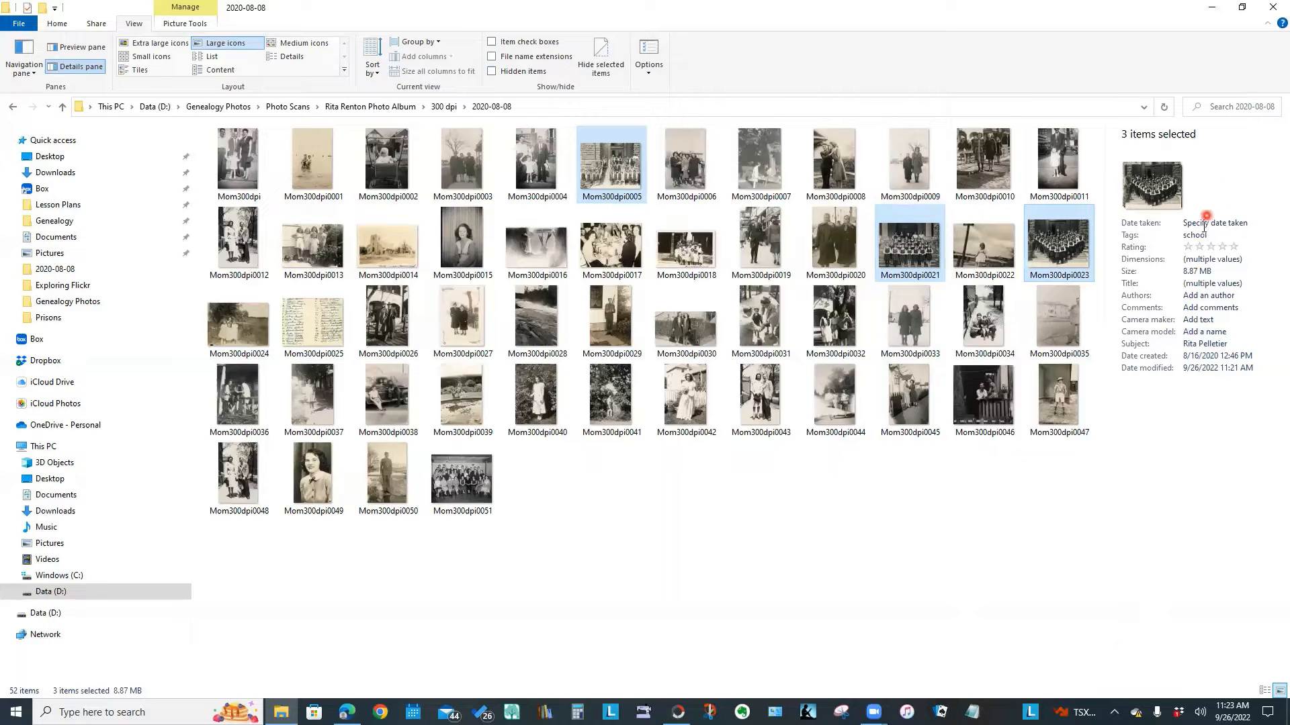
In the Details pane Tags field, add St. Joseph's and Winnipeg to the three school scans and save
left_click(1200, 247)
left_click(1219, 234)
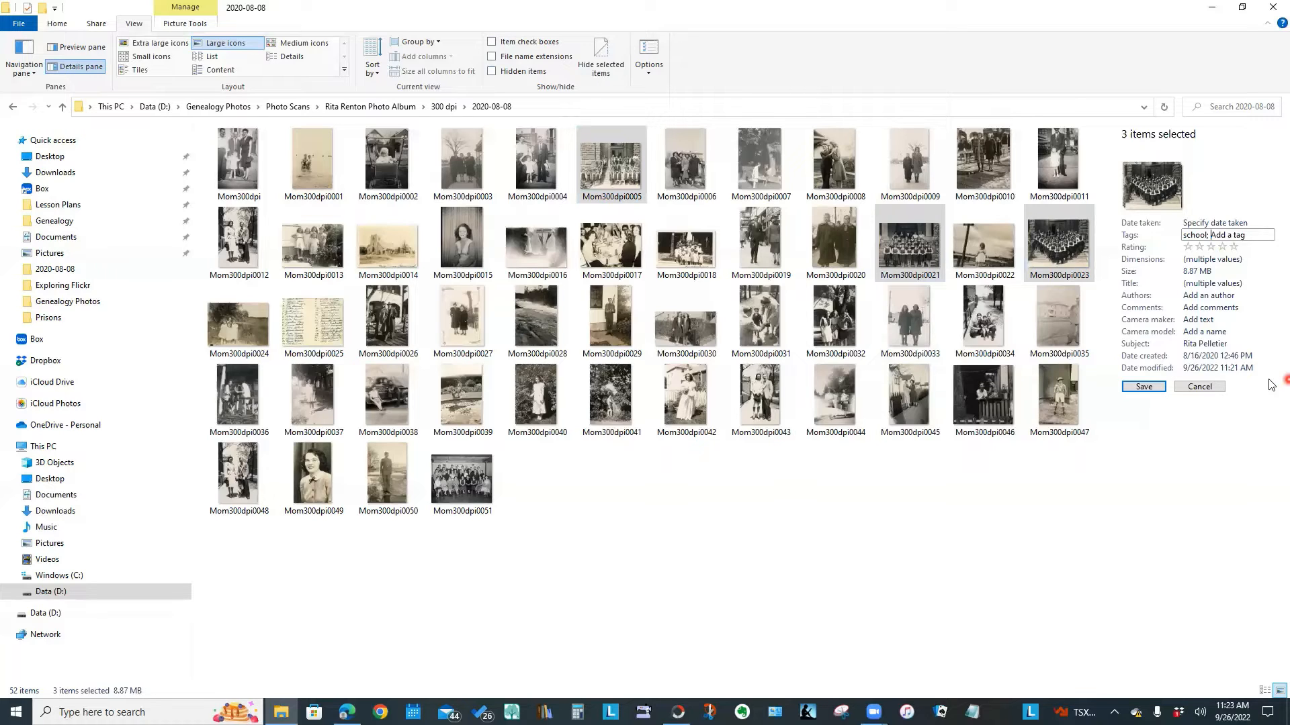
type("St. Joseph's")
key("BackSpace")
left_click(1199, 614)
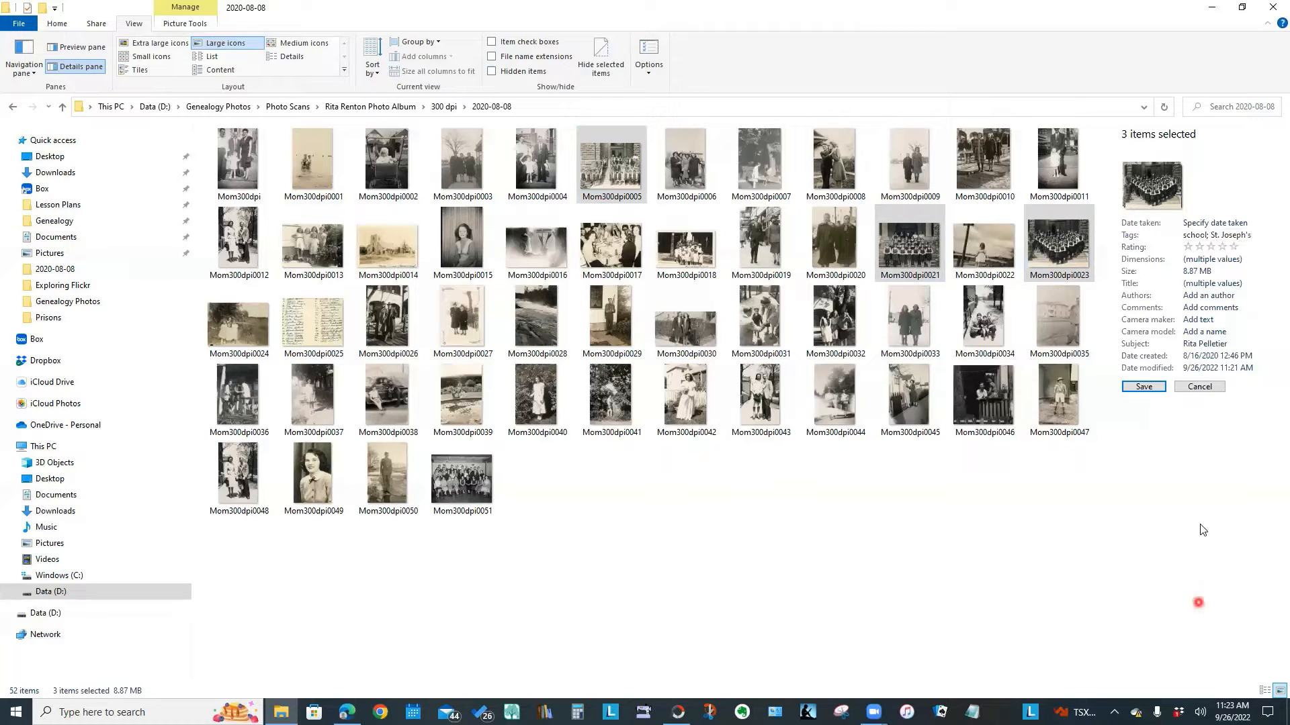
left_click(1267, 236)
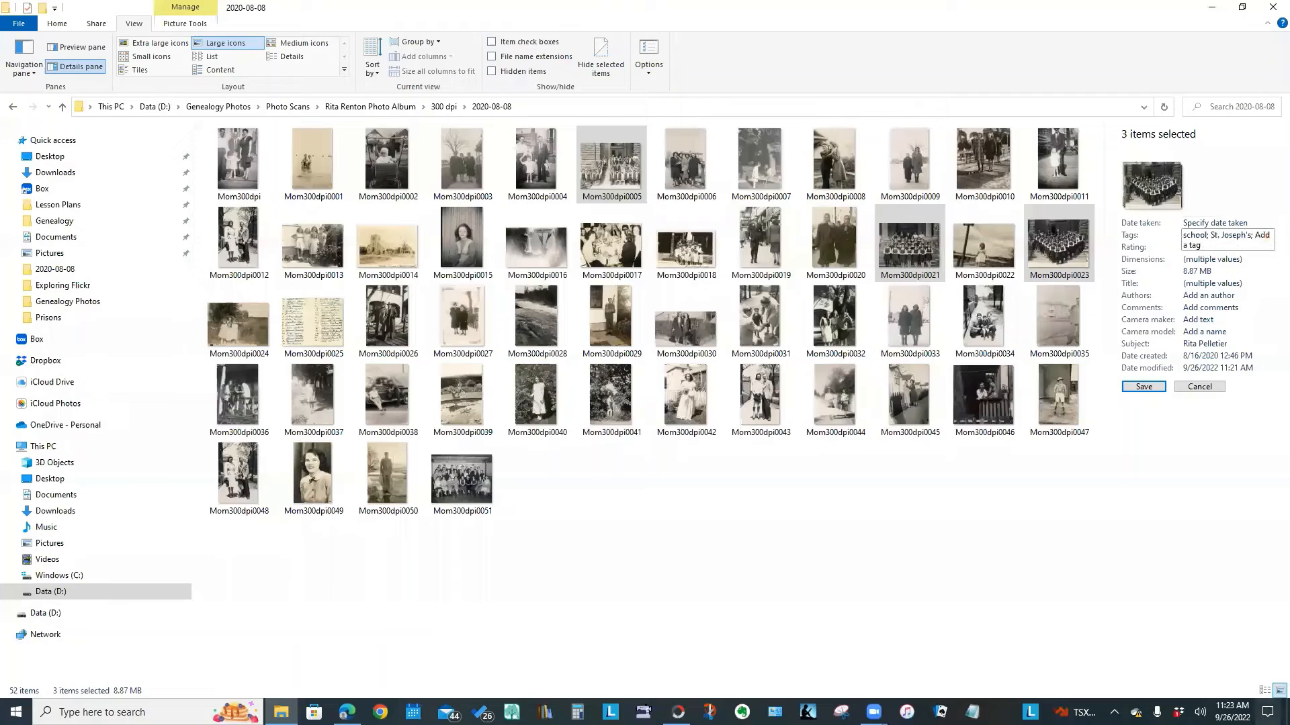
type("Winn")
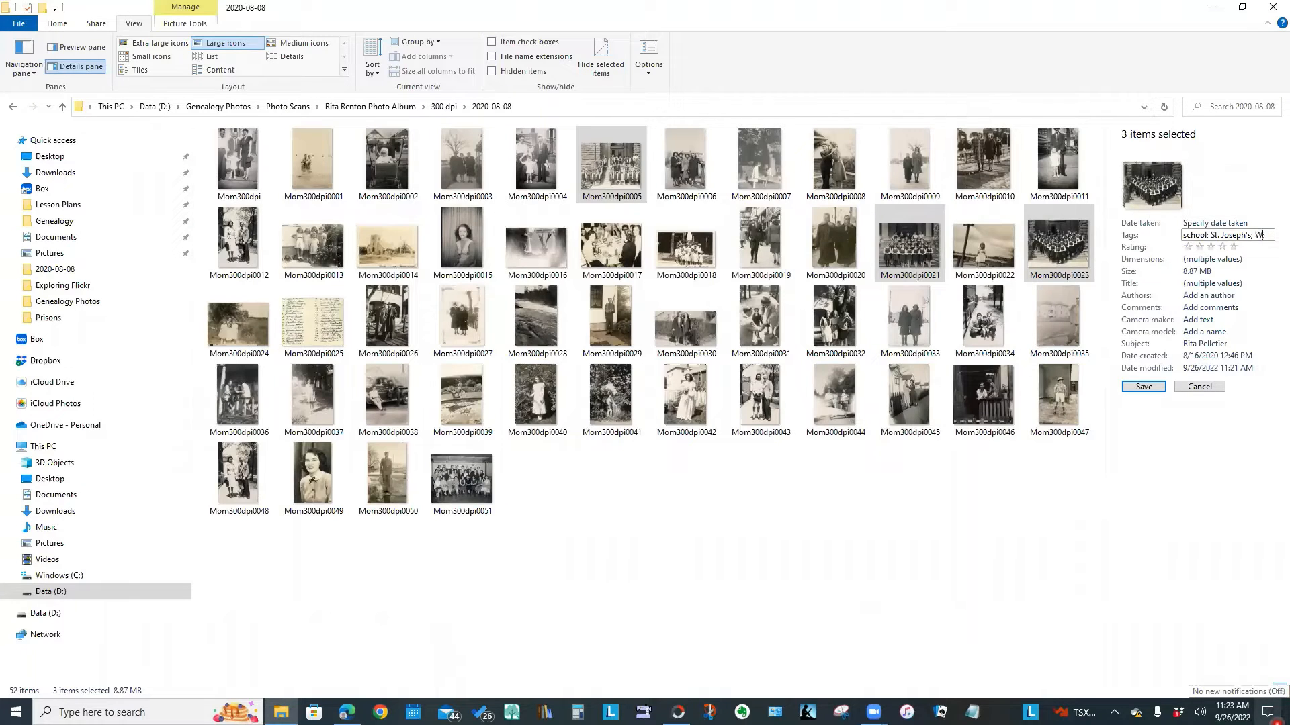
type("ipeg;")
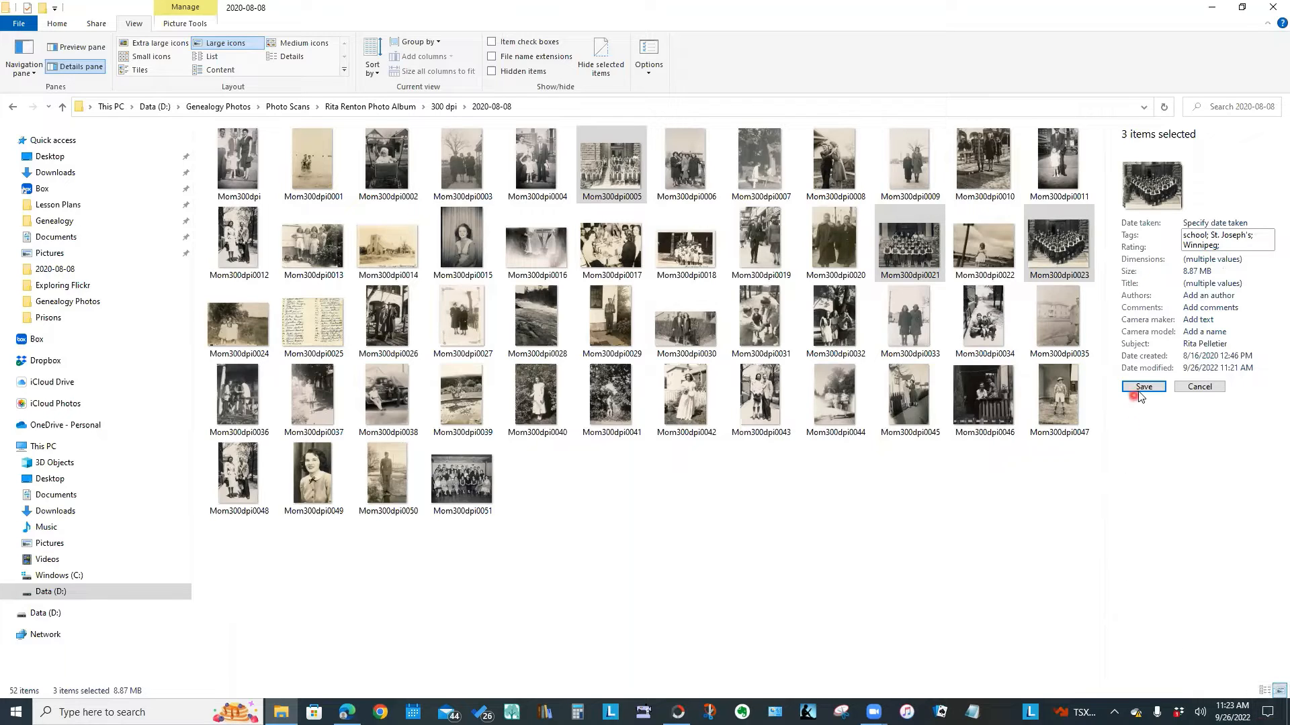
left_click(1143, 388)
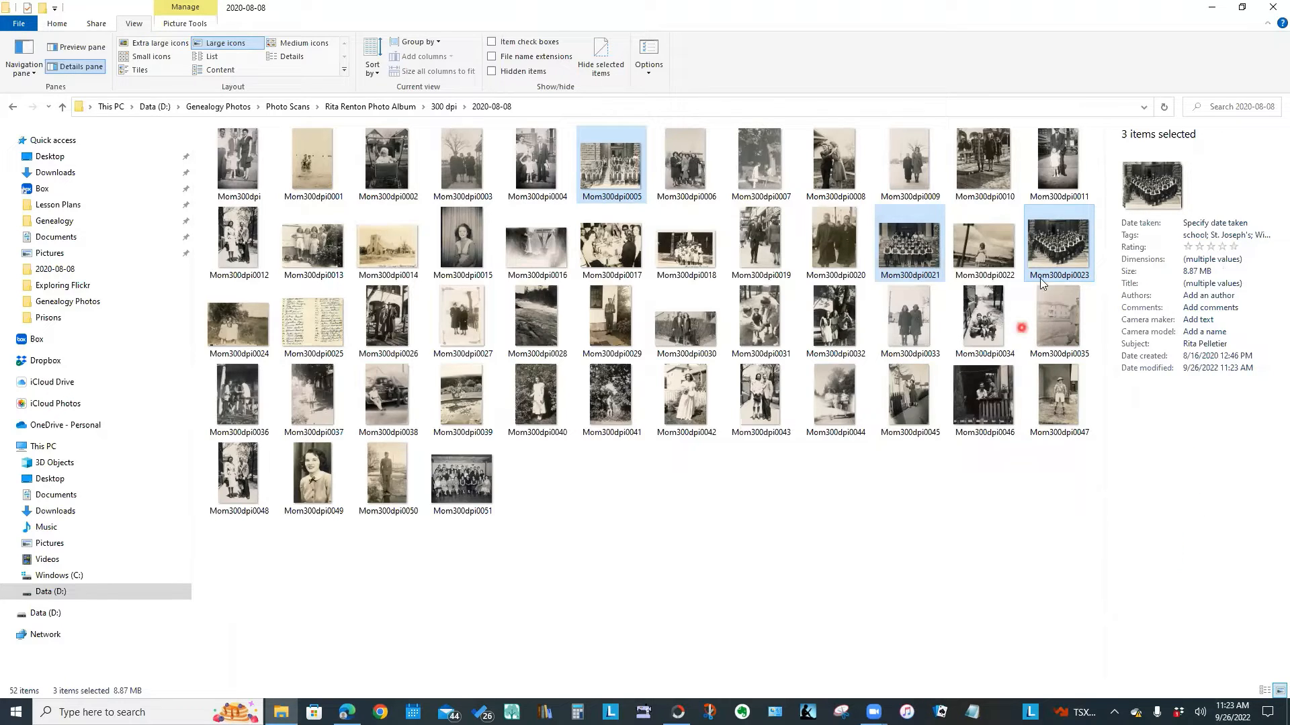
left_click(749, 593)
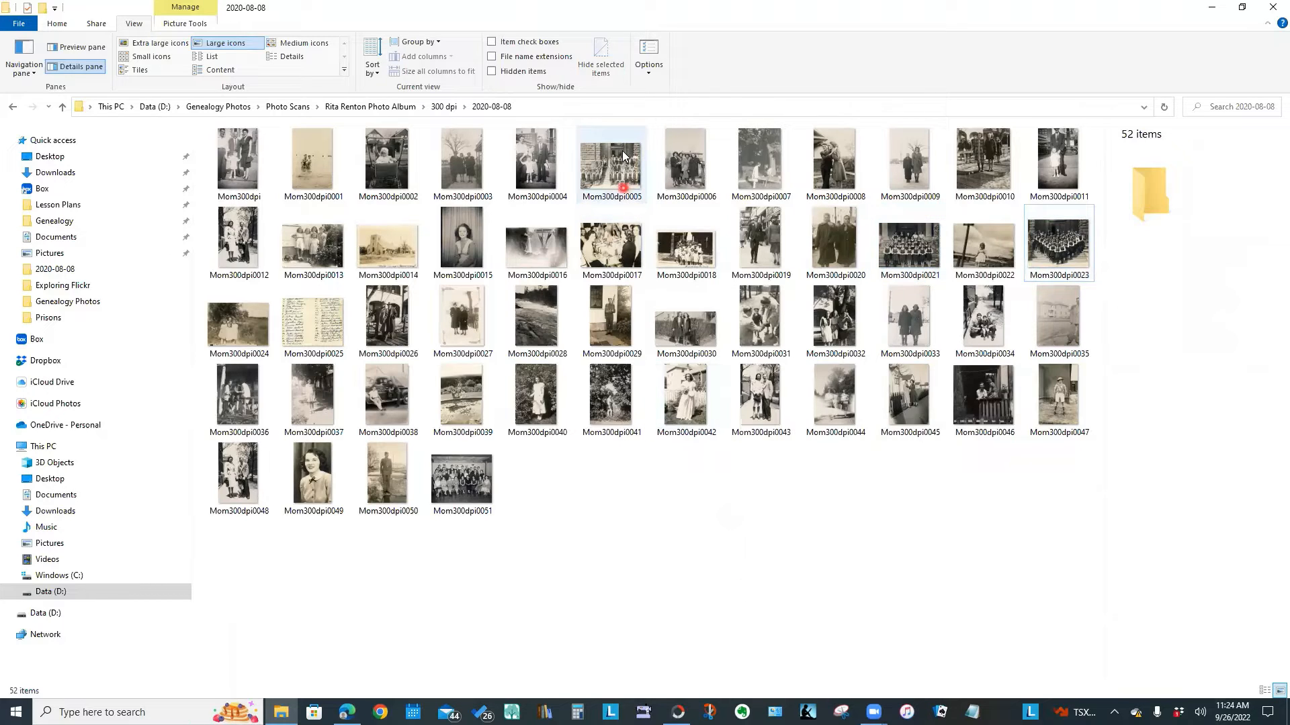
left_click(605, 173)
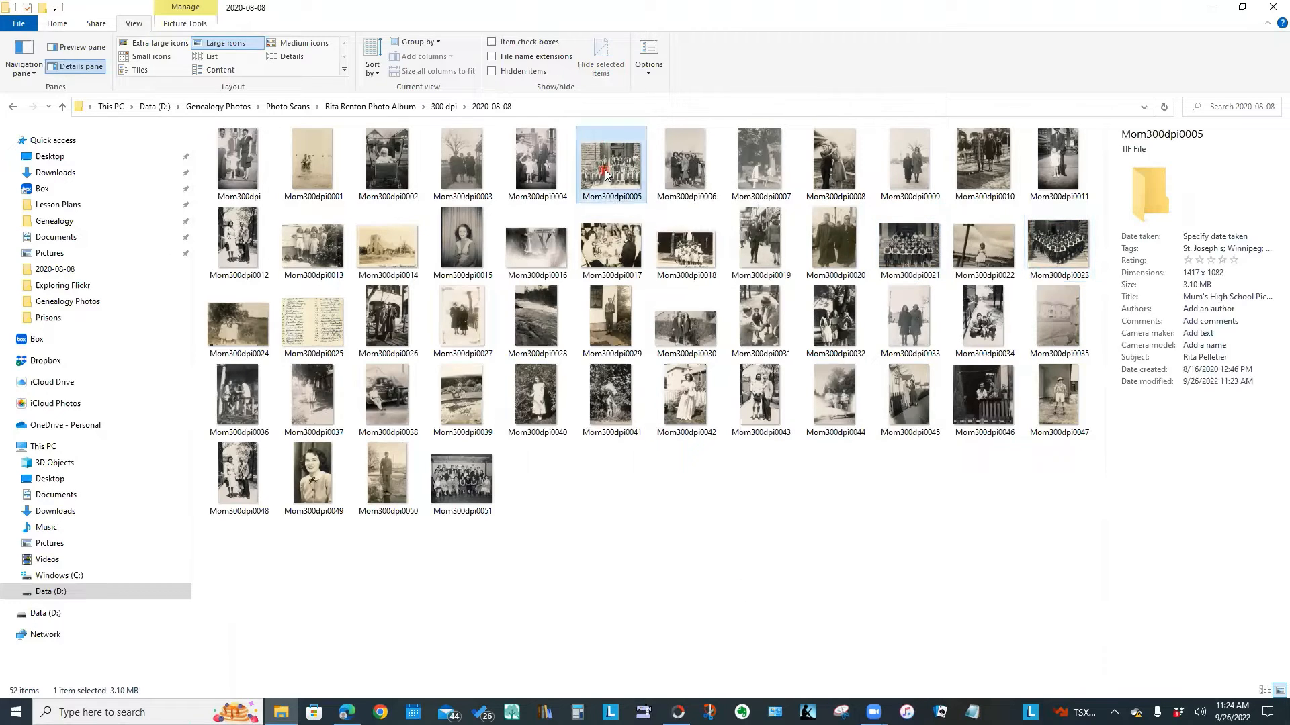
left_click(1204, 233)
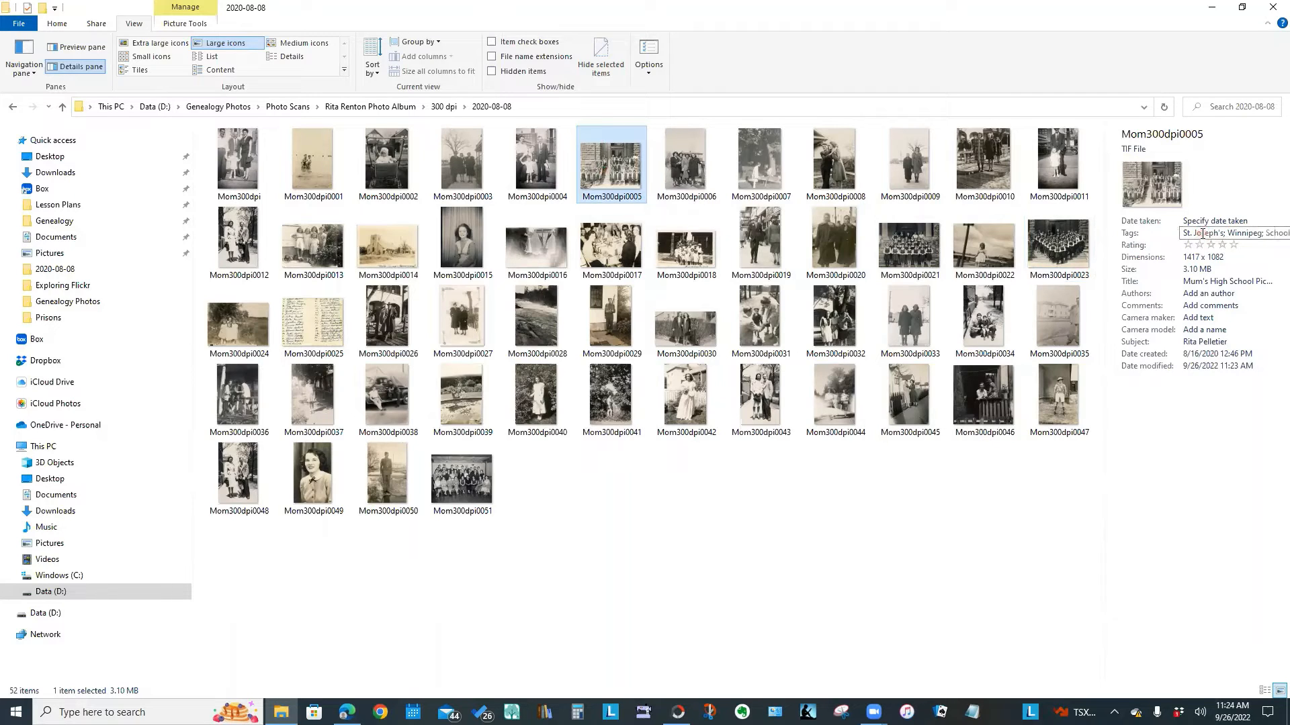
left_click(1270, 232)
left_click(902, 248)
left_click(1201, 232)
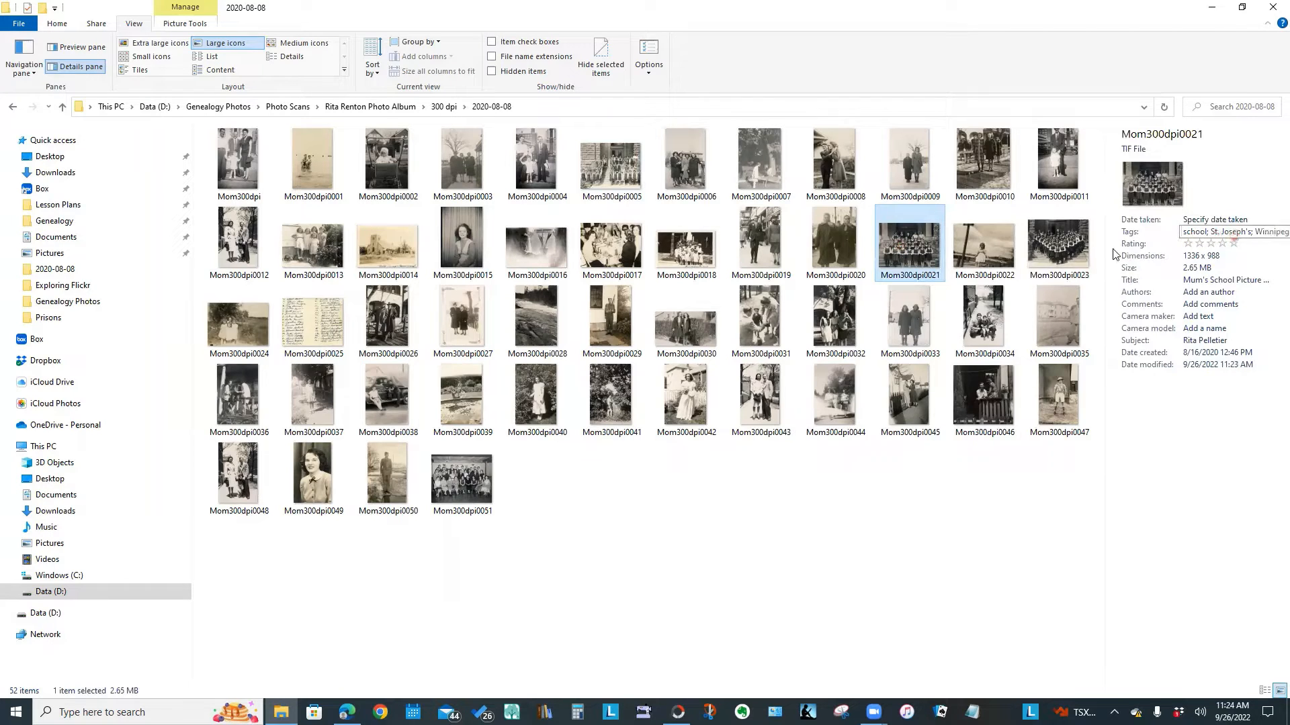
left_click(1060, 246)
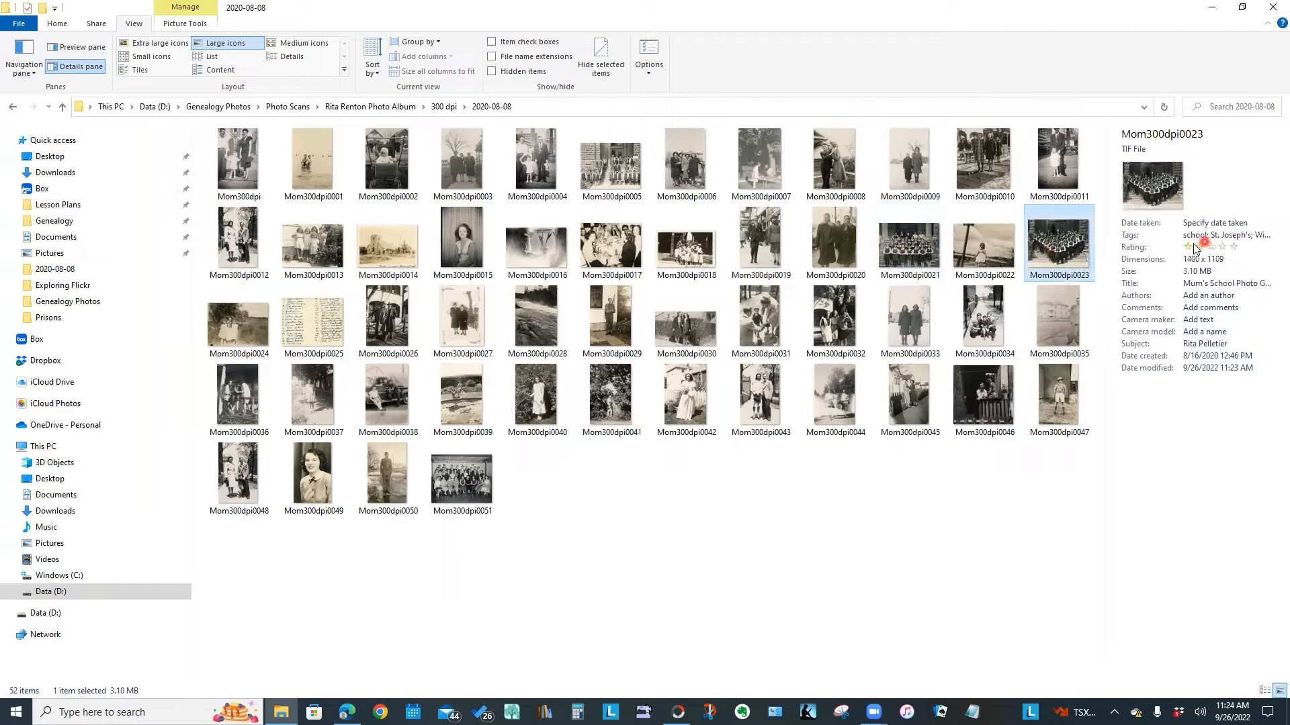
left_click(1271, 237)
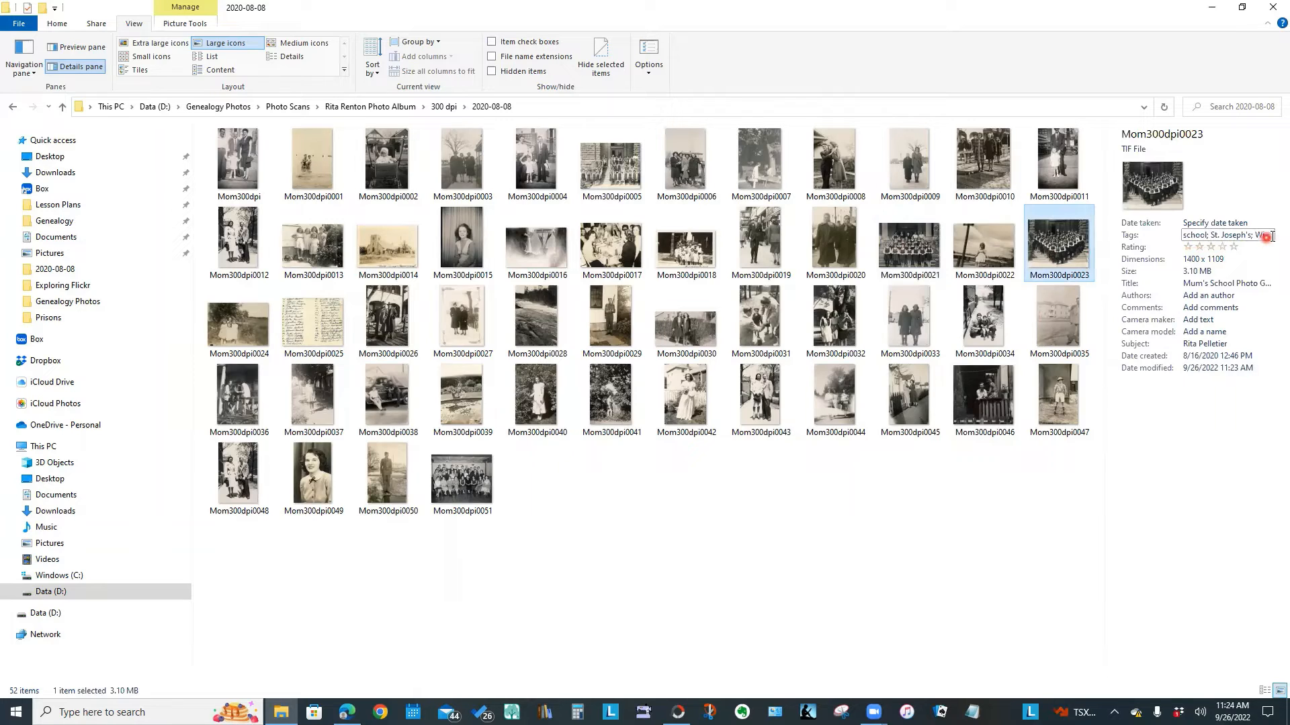
left_click(1109, 423)
Switch the 2020-08-08 scan folder to the Details layout
left_click(300, 58)
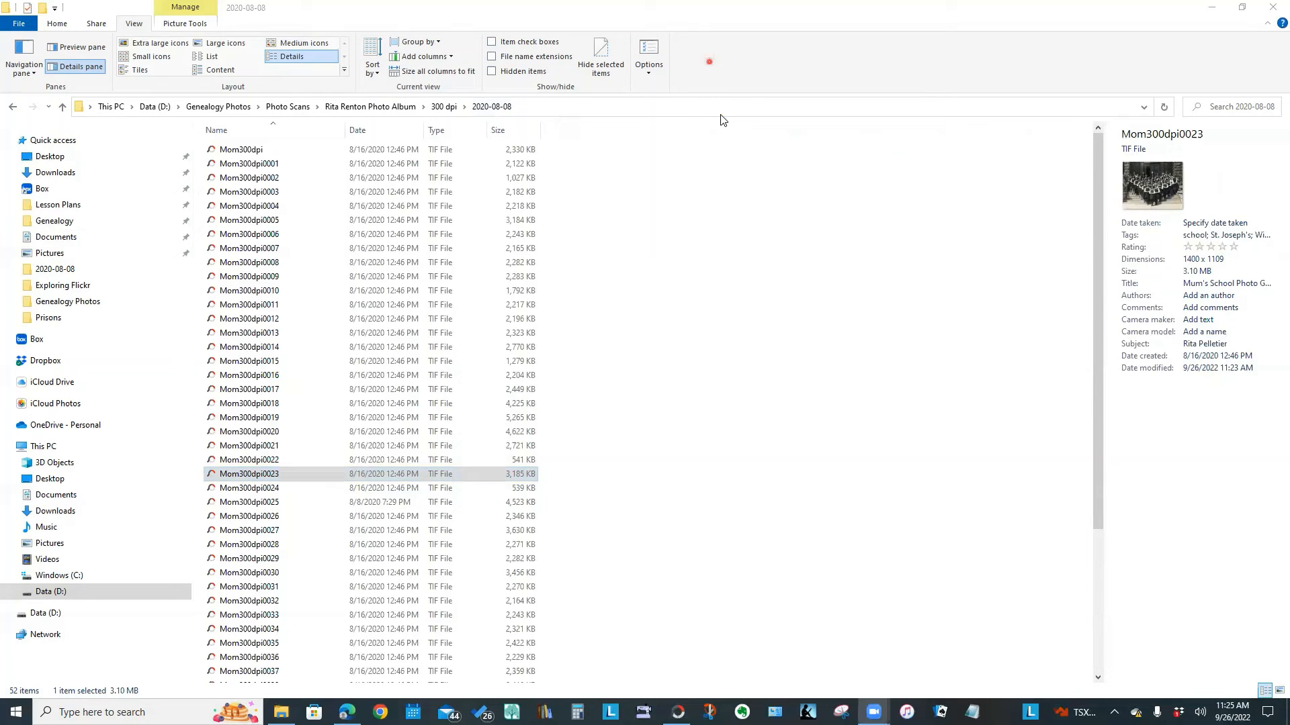
left_click(875, 318)
left_click(135, 27)
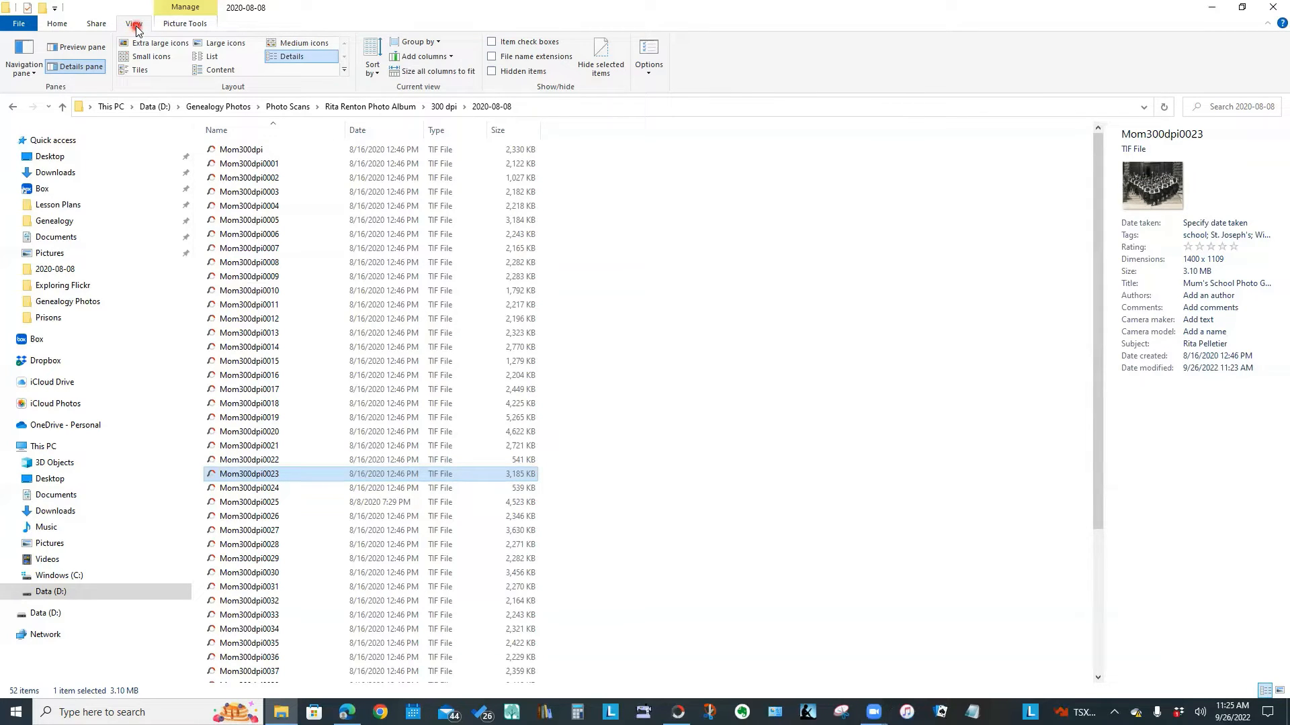
Add a Tags column to the details table
left_click(455, 59)
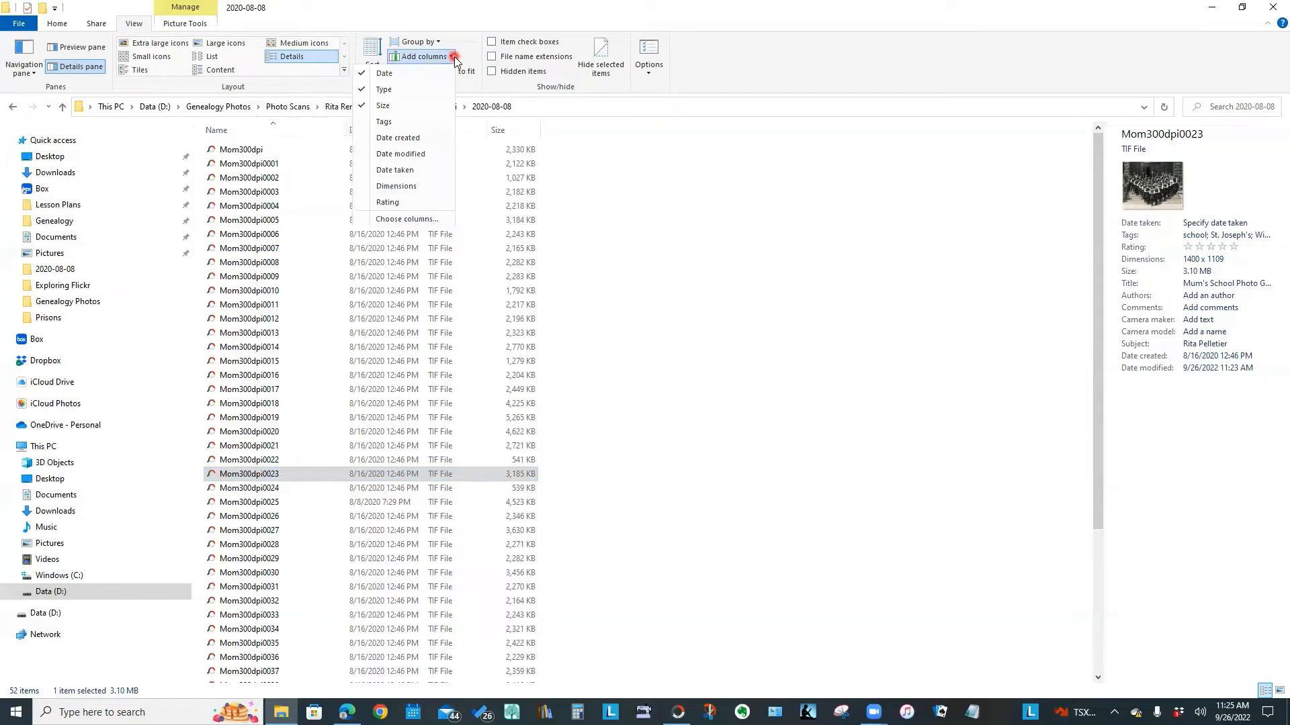
left_click(455, 59)
left_click(455, 59)
left_click(383, 121)
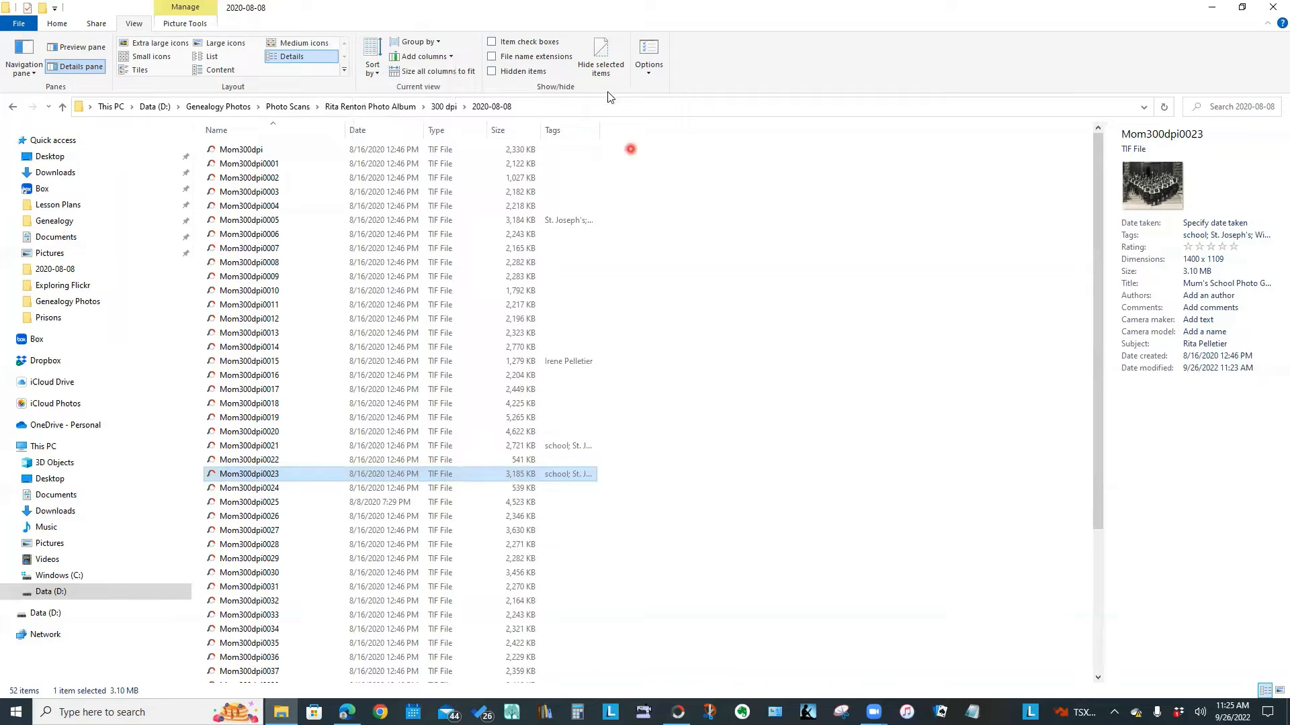
left_click(453, 57)
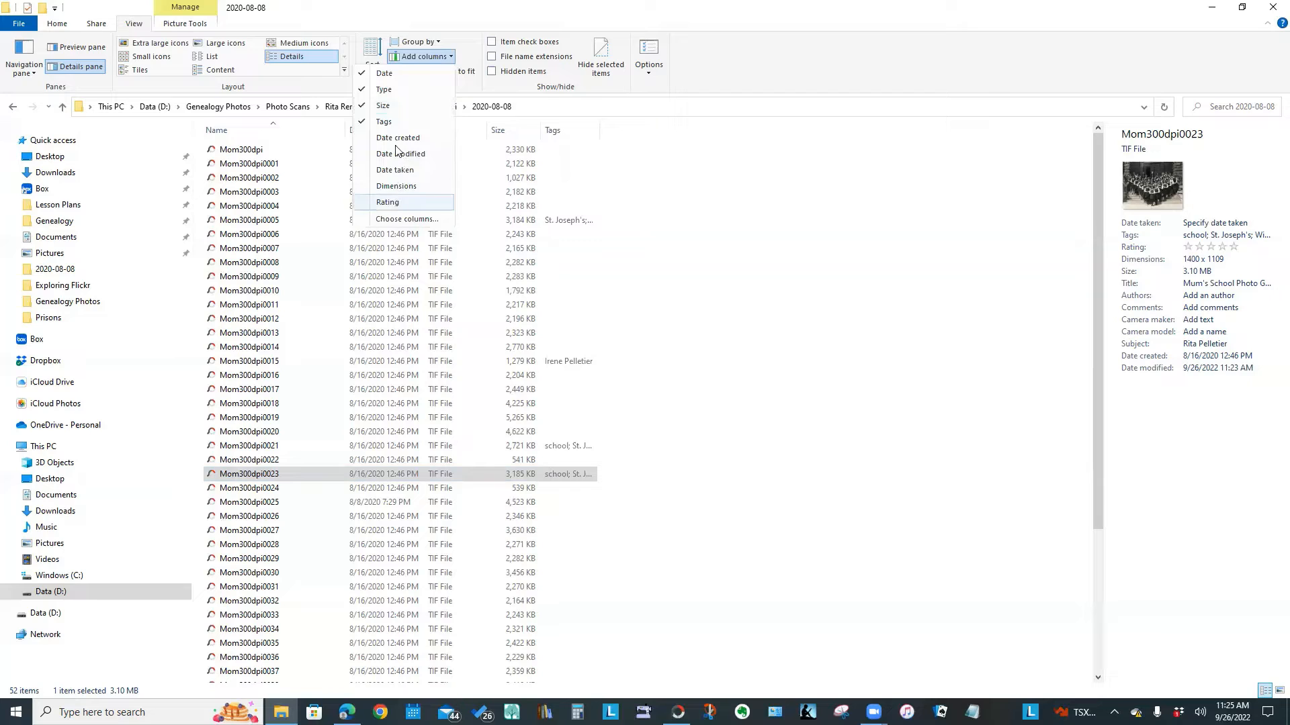
Add Subject and Title columns through Choose Details, then widen the Tags and Title columns
left_click(393, 220)
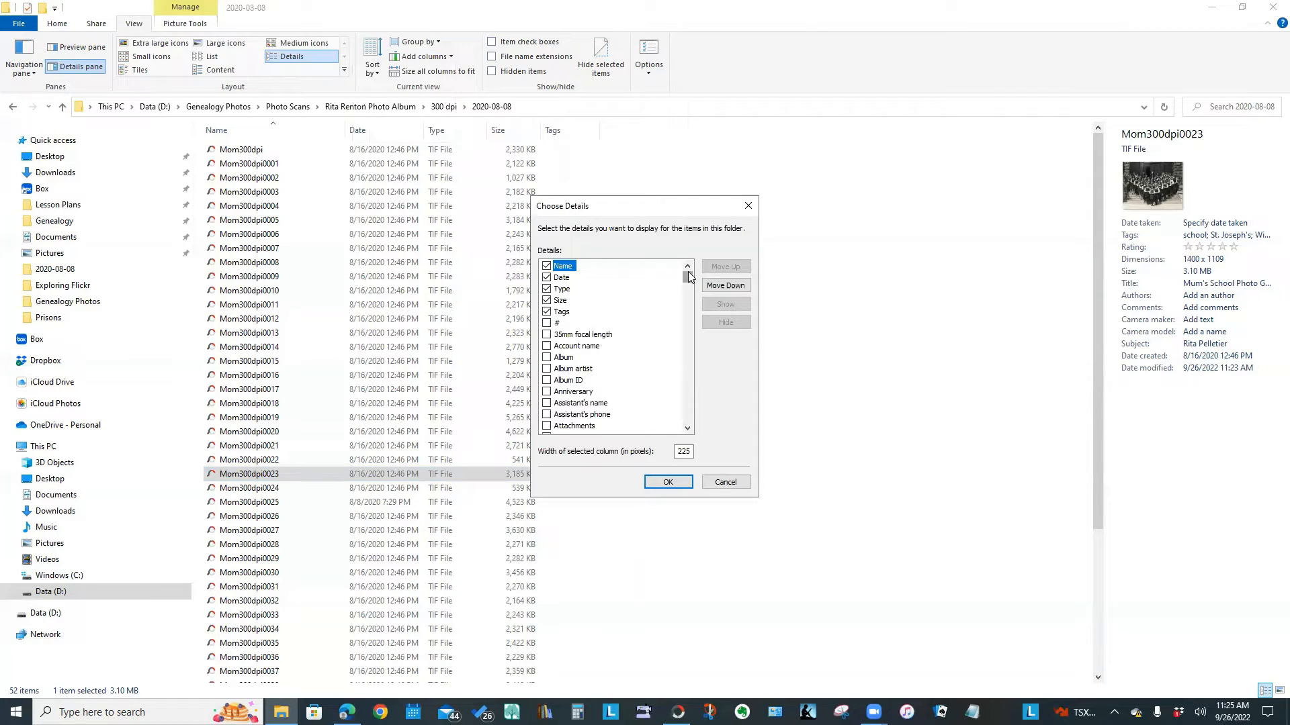
left_click_drag(688, 271, 690, 305)
scroll(689, 305, "down", 1)
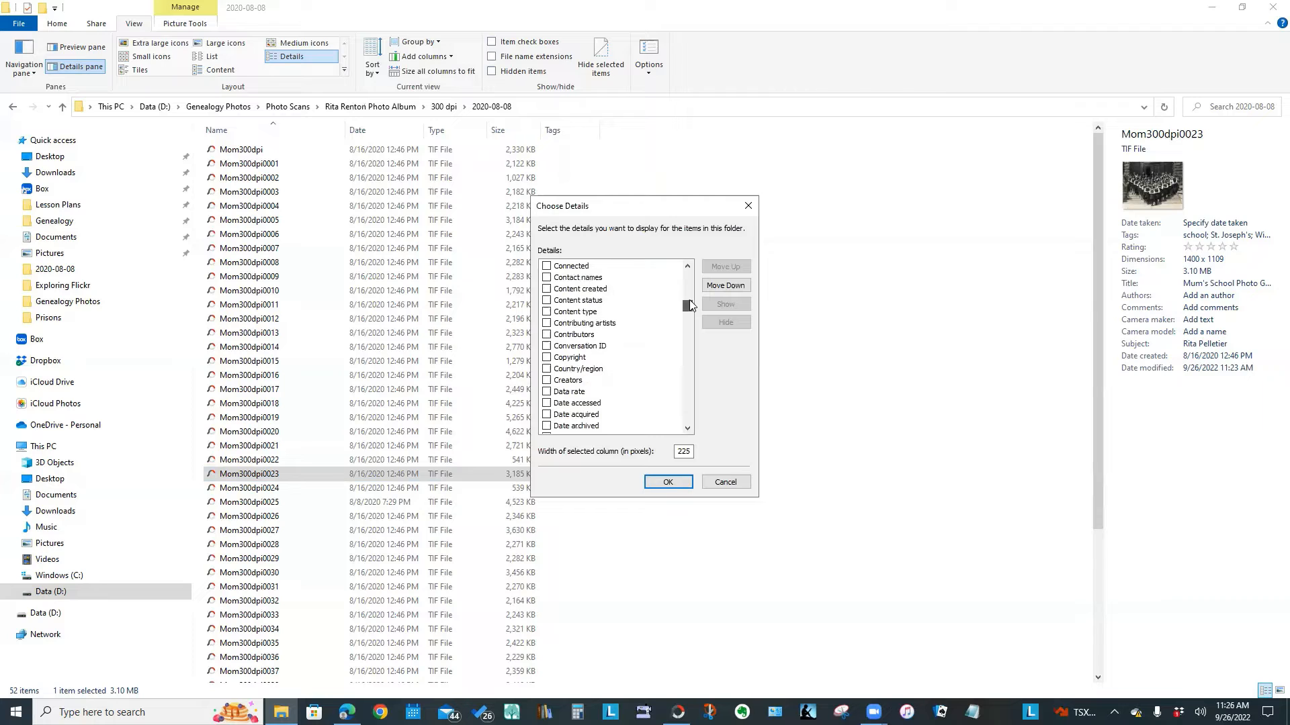
left_click_drag(690, 304, 704, 407)
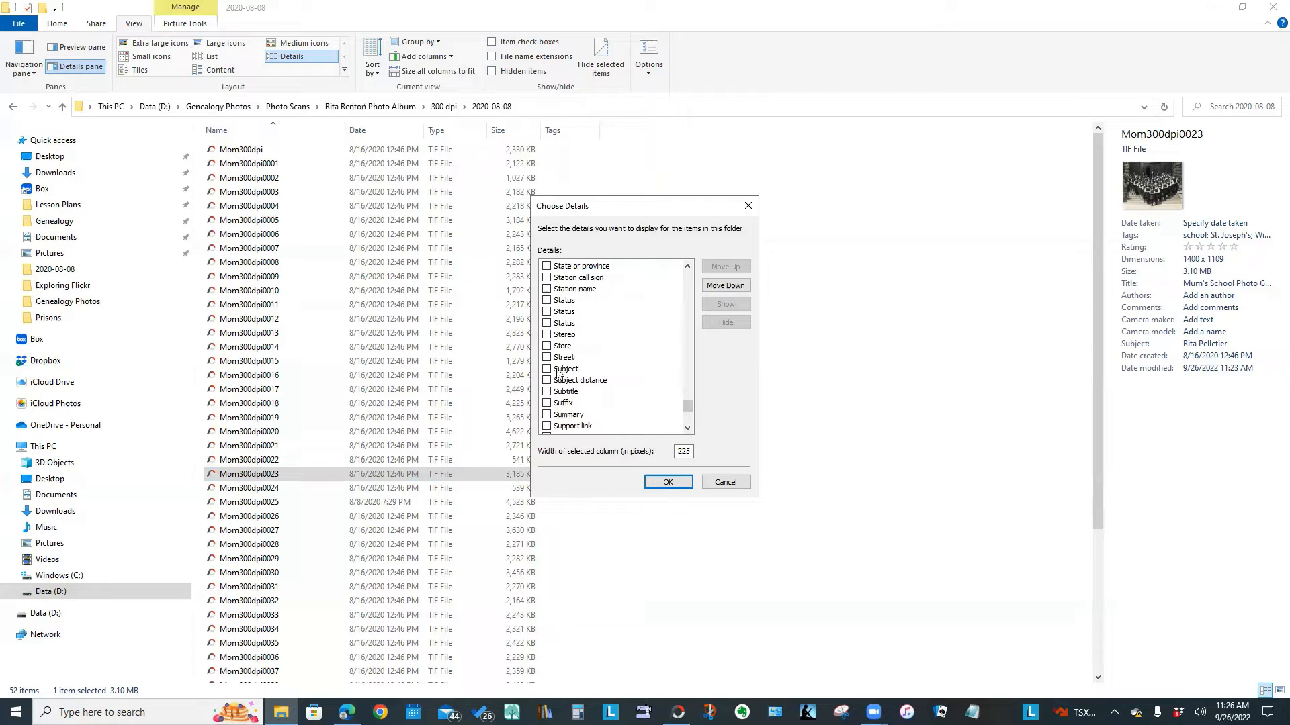
left_click(560, 369)
left_click(546, 369)
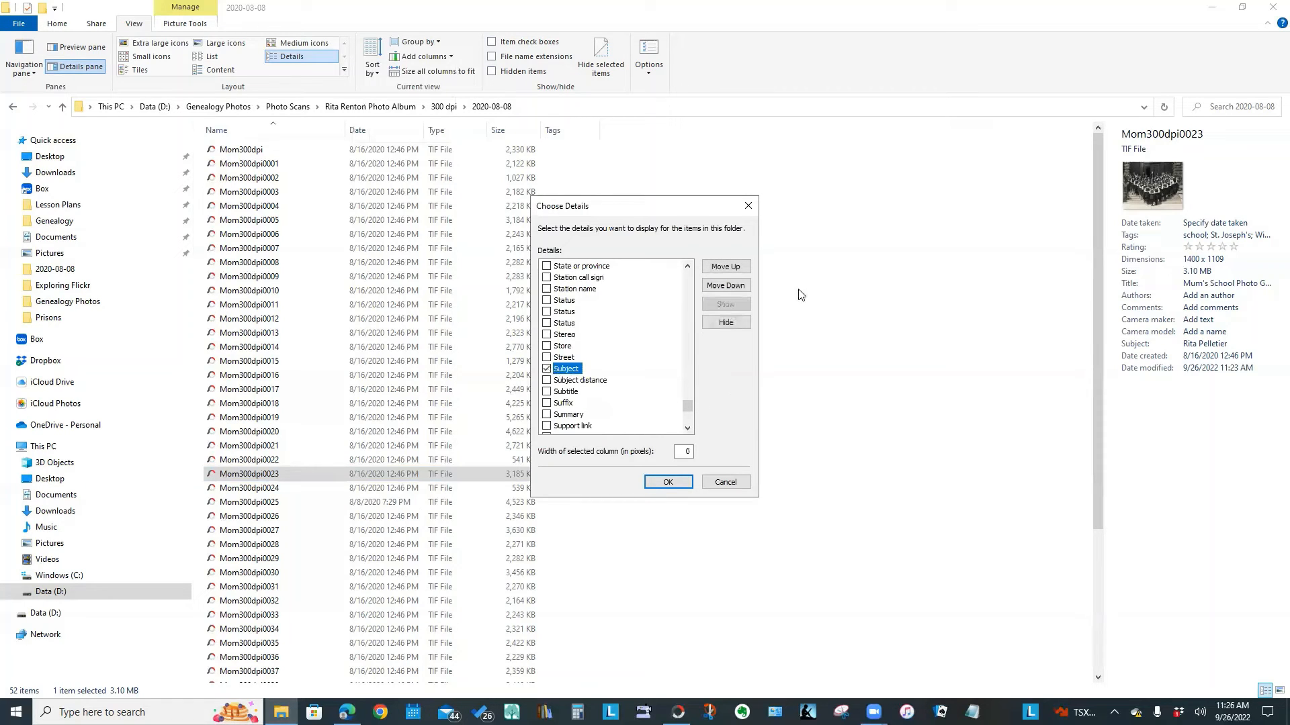
left_click_drag(686, 406, 685, 411)
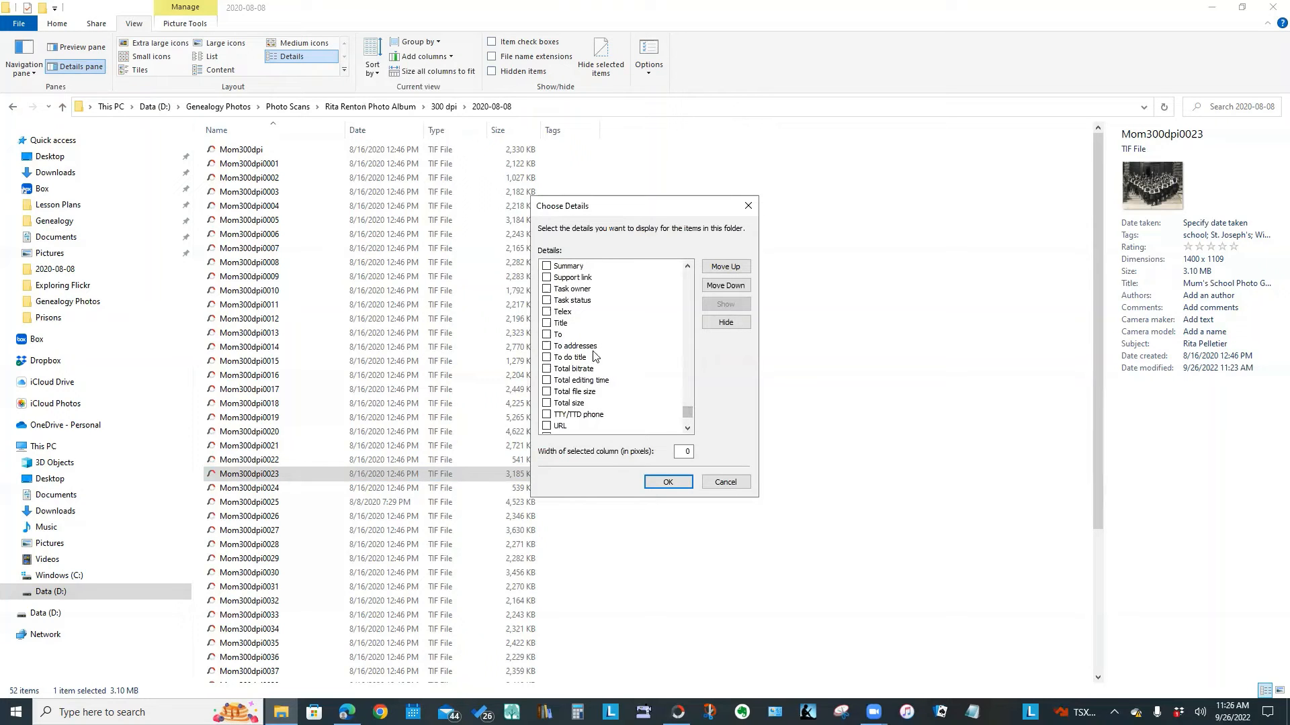
left_click(546, 324)
left_click(668, 483)
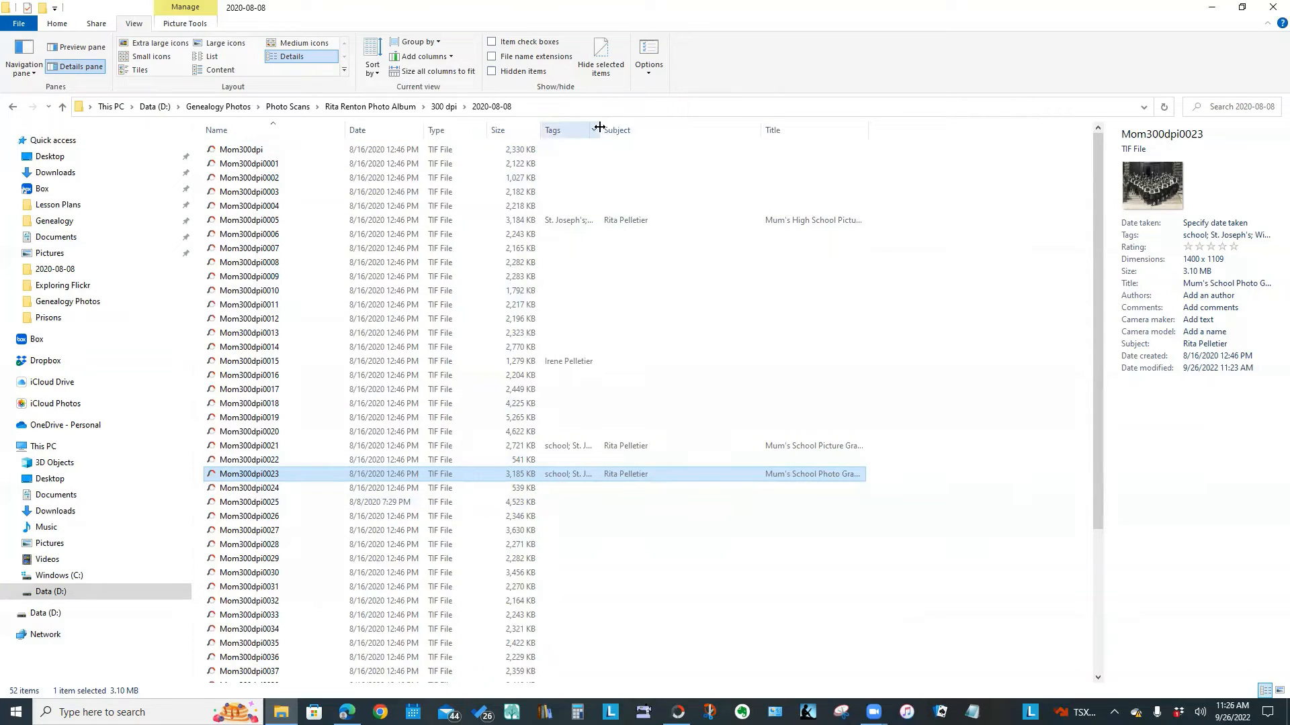
left_click_drag(599, 127, 721, 128)
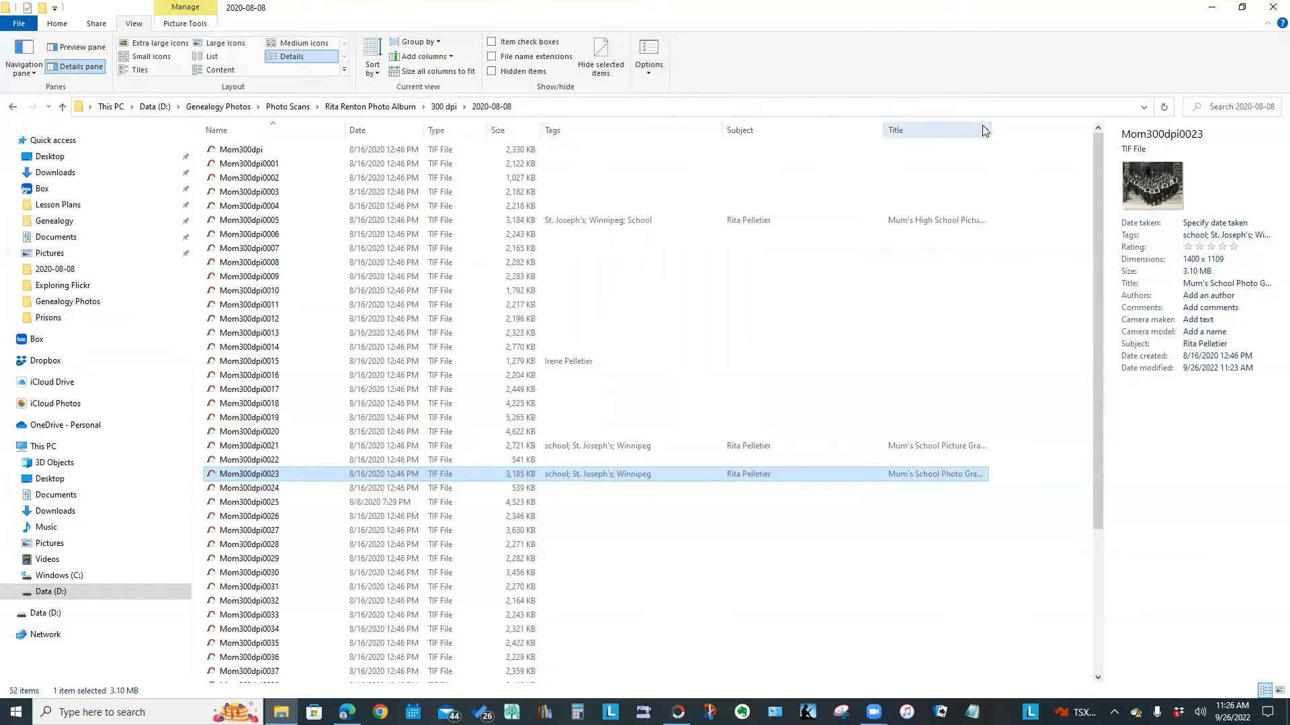
left_click_drag(990, 130, 1078, 128)
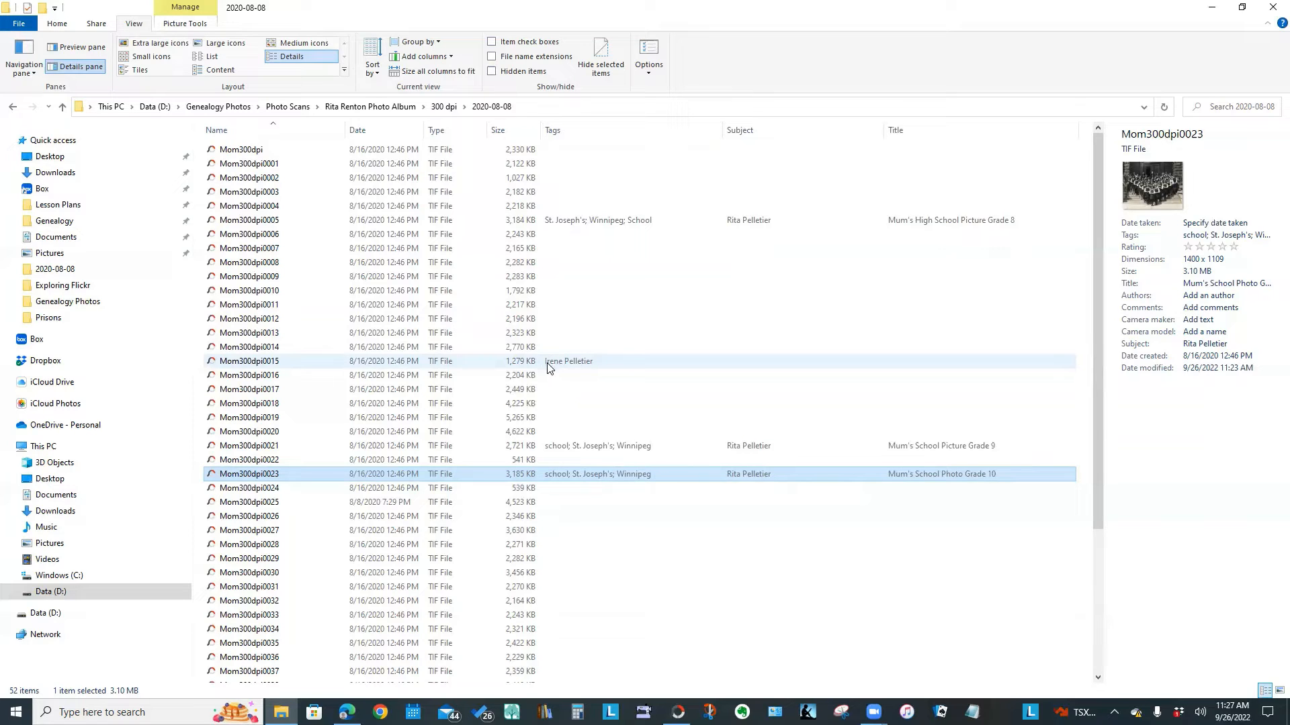
Filter the Tags column by the person's name tag, then by Winnipeg alone
left_click(718, 131)
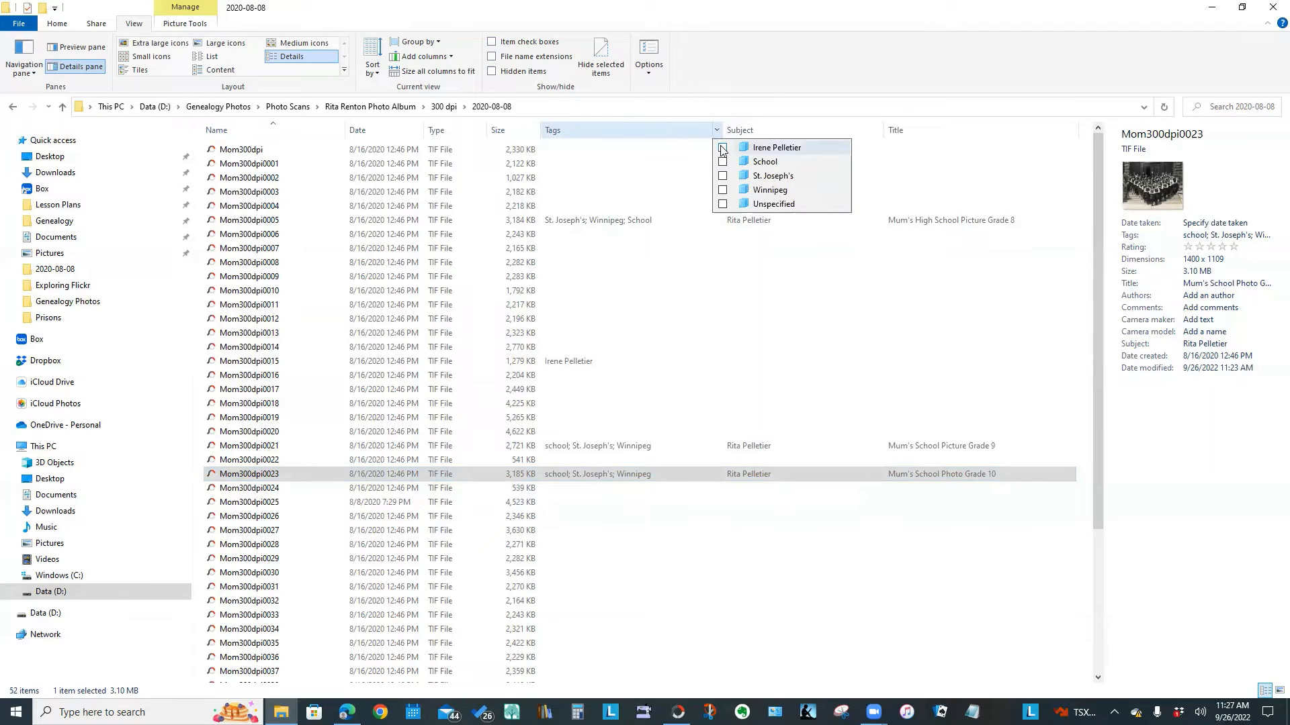
left_click(722, 147)
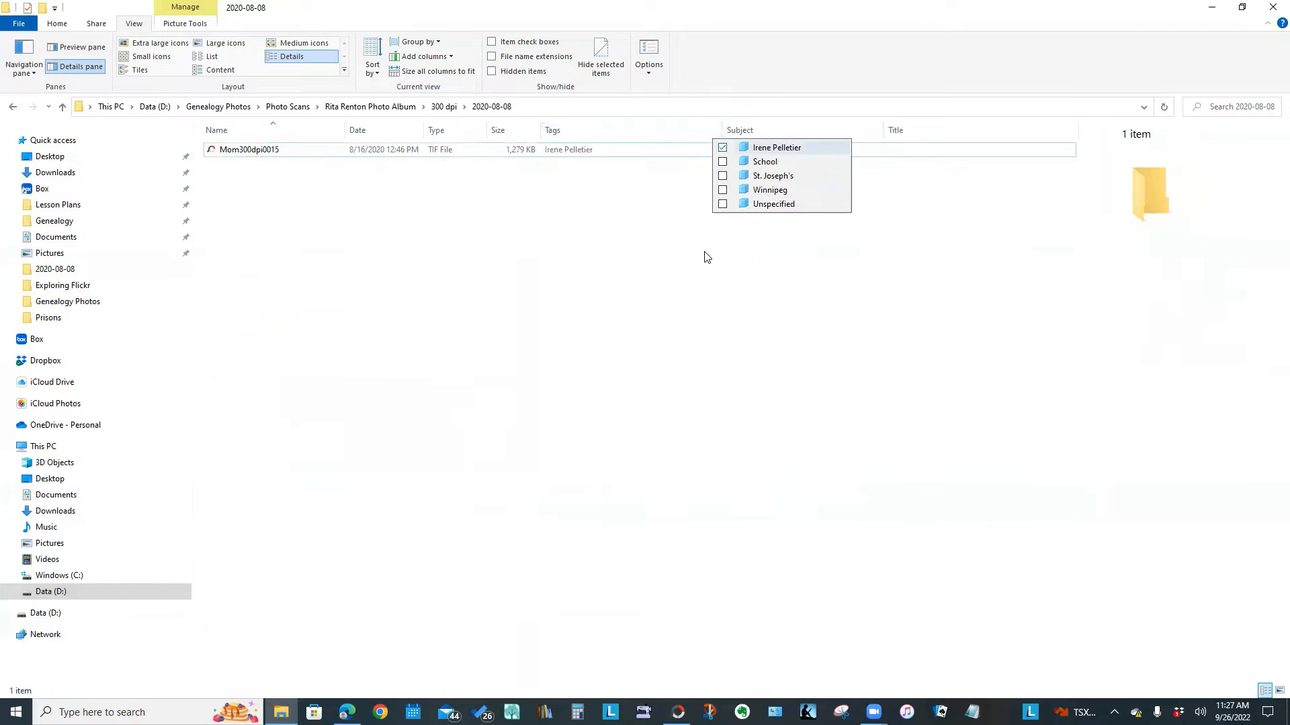
left_click(707, 418)
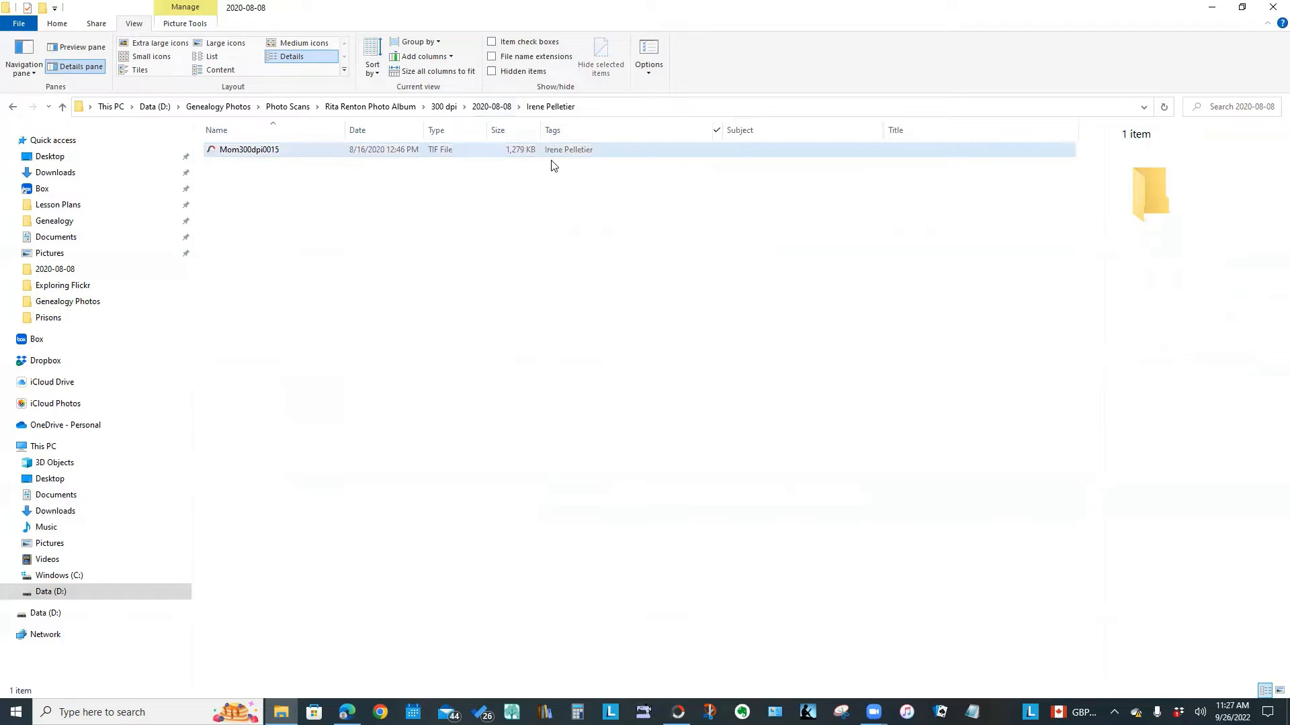
left_click(715, 132)
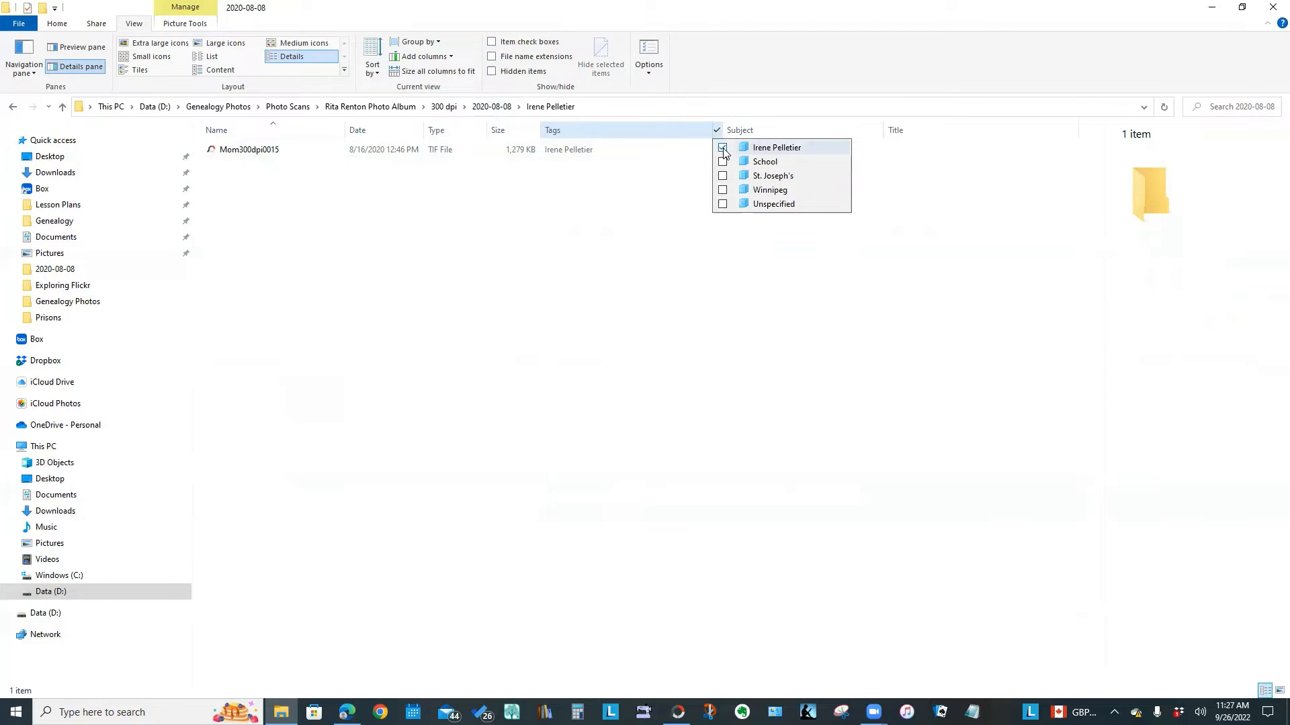
left_click(722, 191)
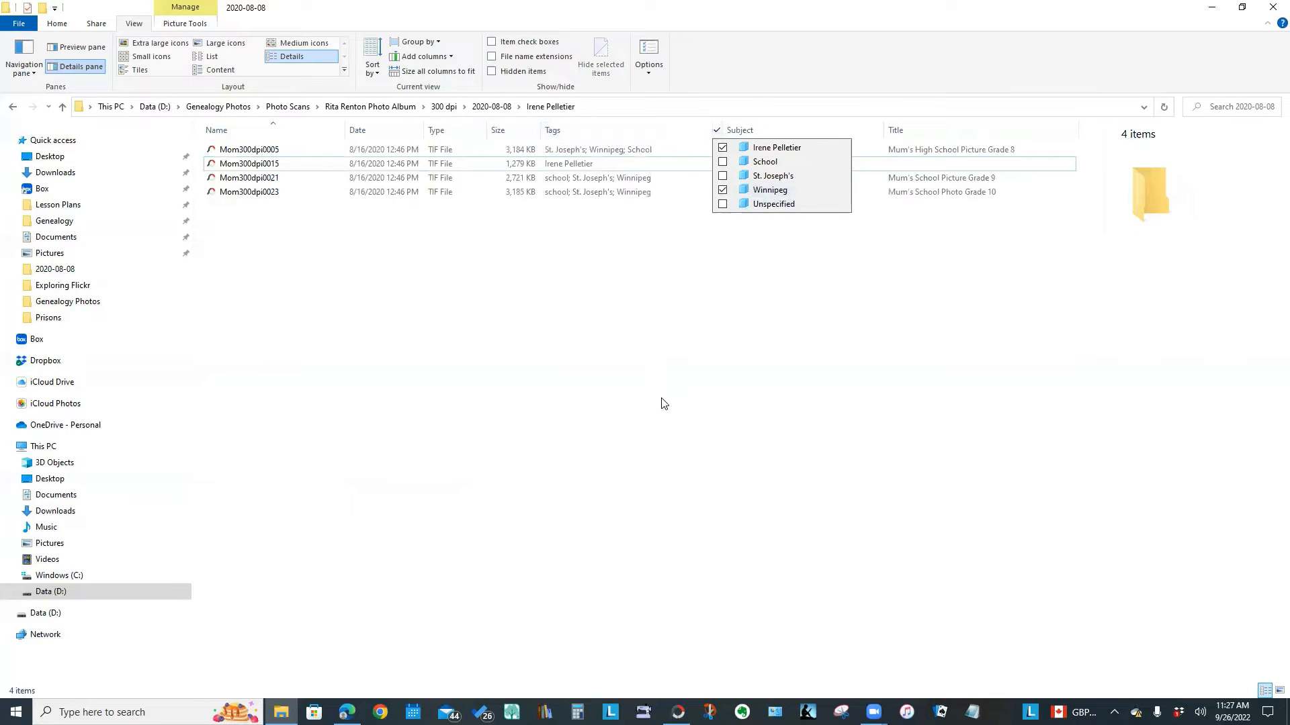
left_click(664, 405)
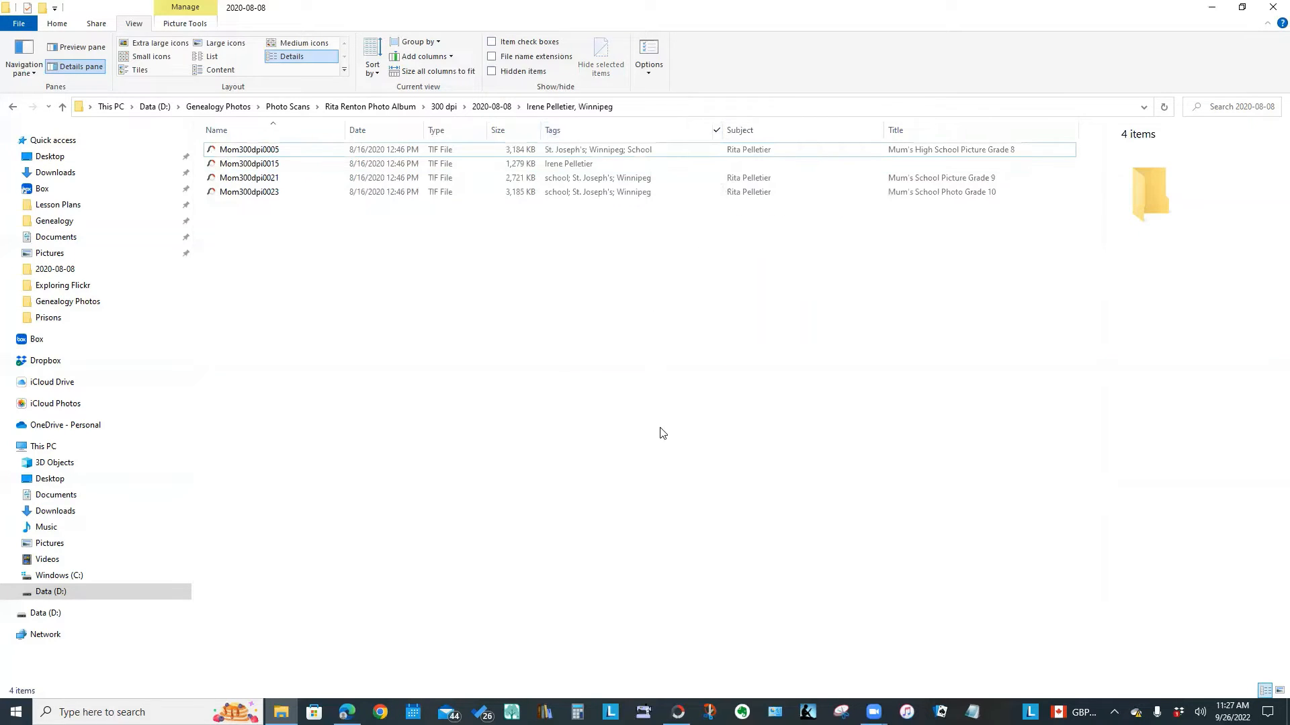
left_click(717, 131)
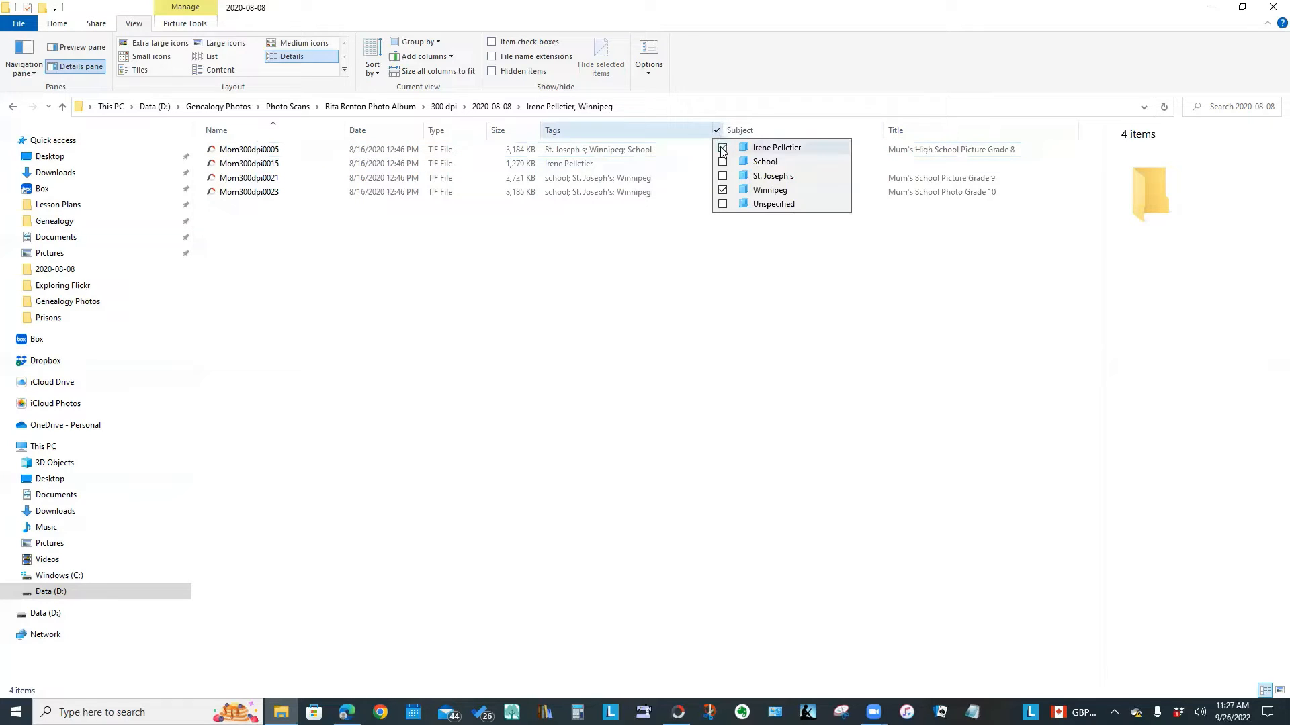
left_click(722, 149)
left_click(706, 296)
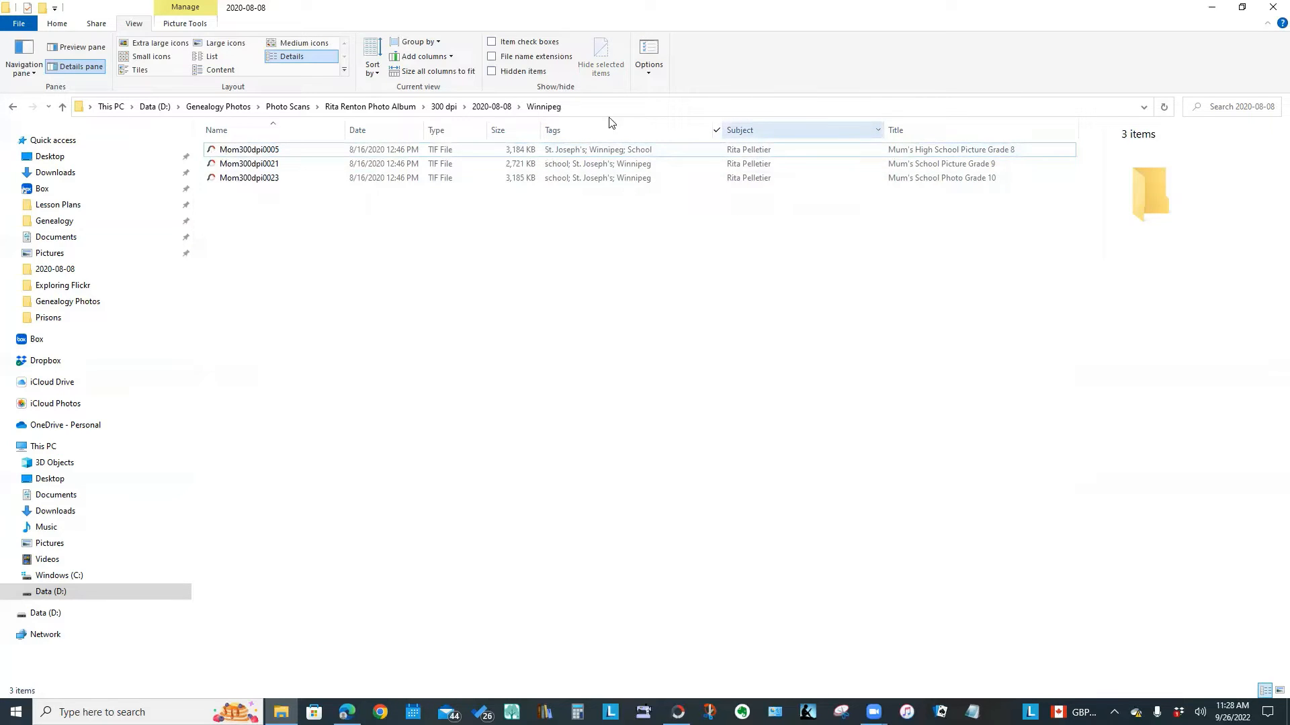
left_click(716, 131)
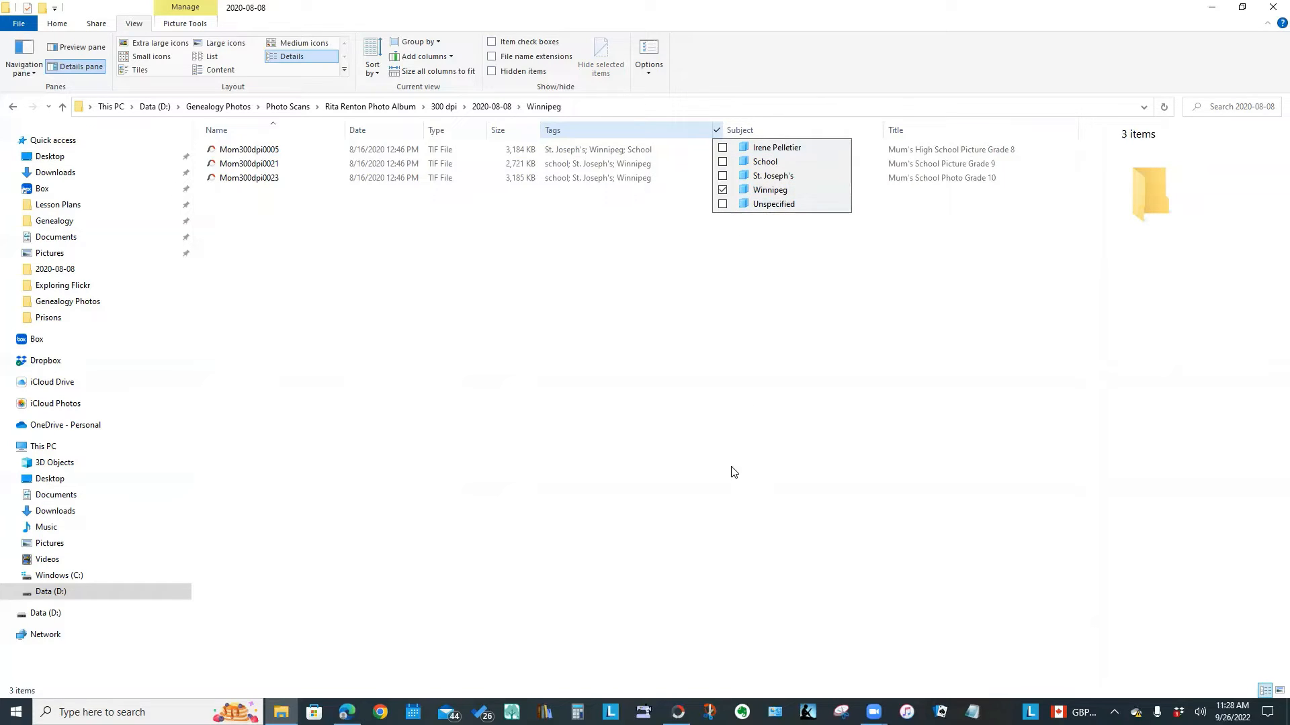
left_click(726, 402)
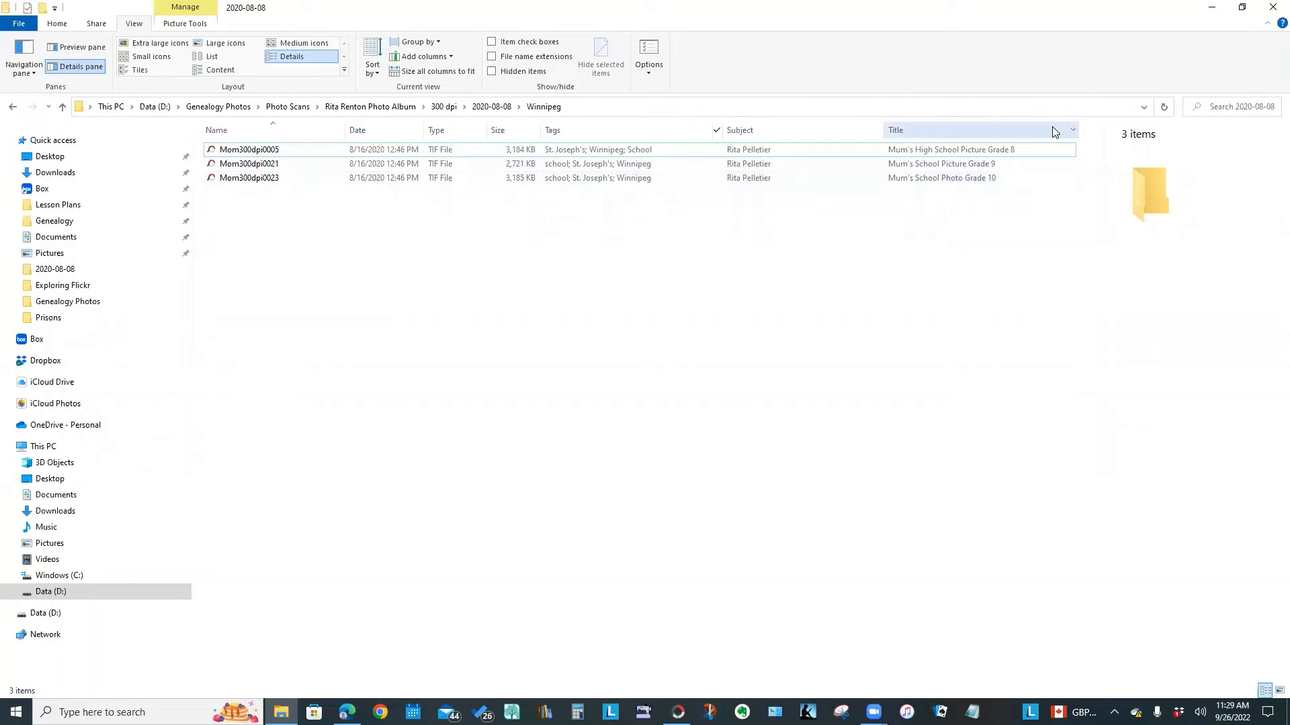
Sort by Title, then Subject, and uncheck Winnipeg so all 52 files show
left_click(1000, 129)
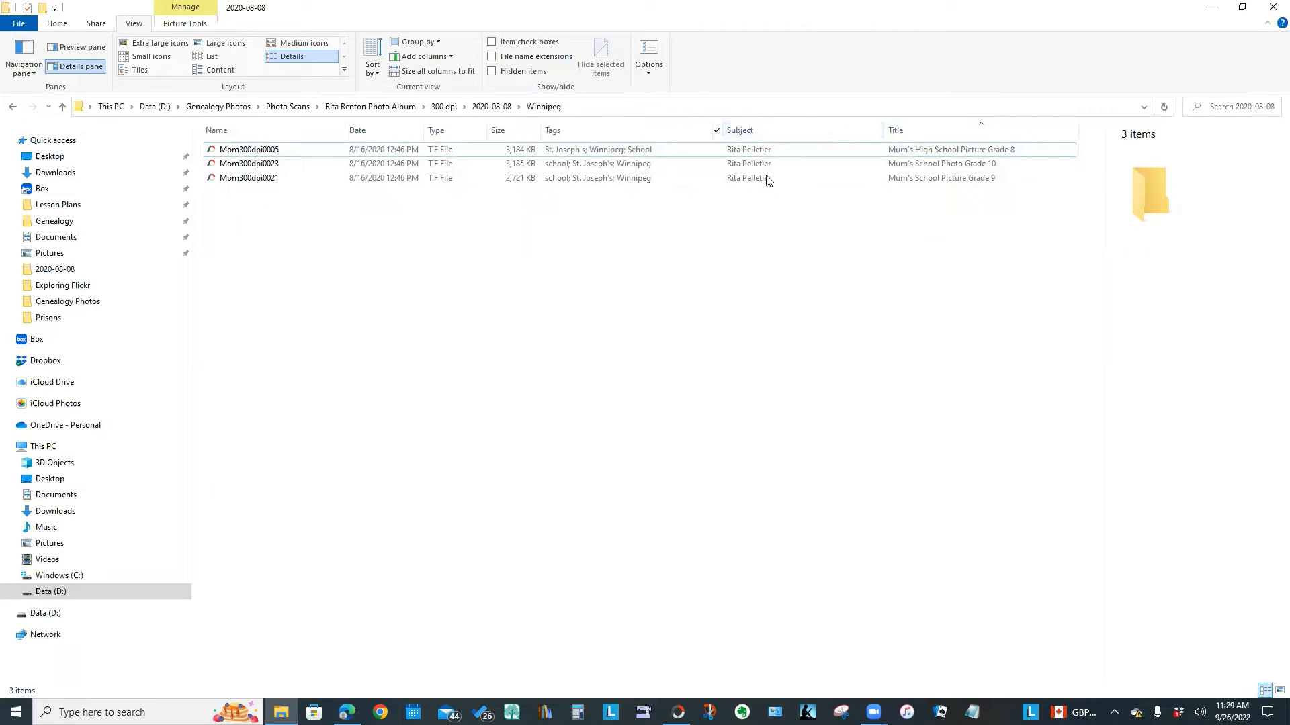
left_click(777, 132)
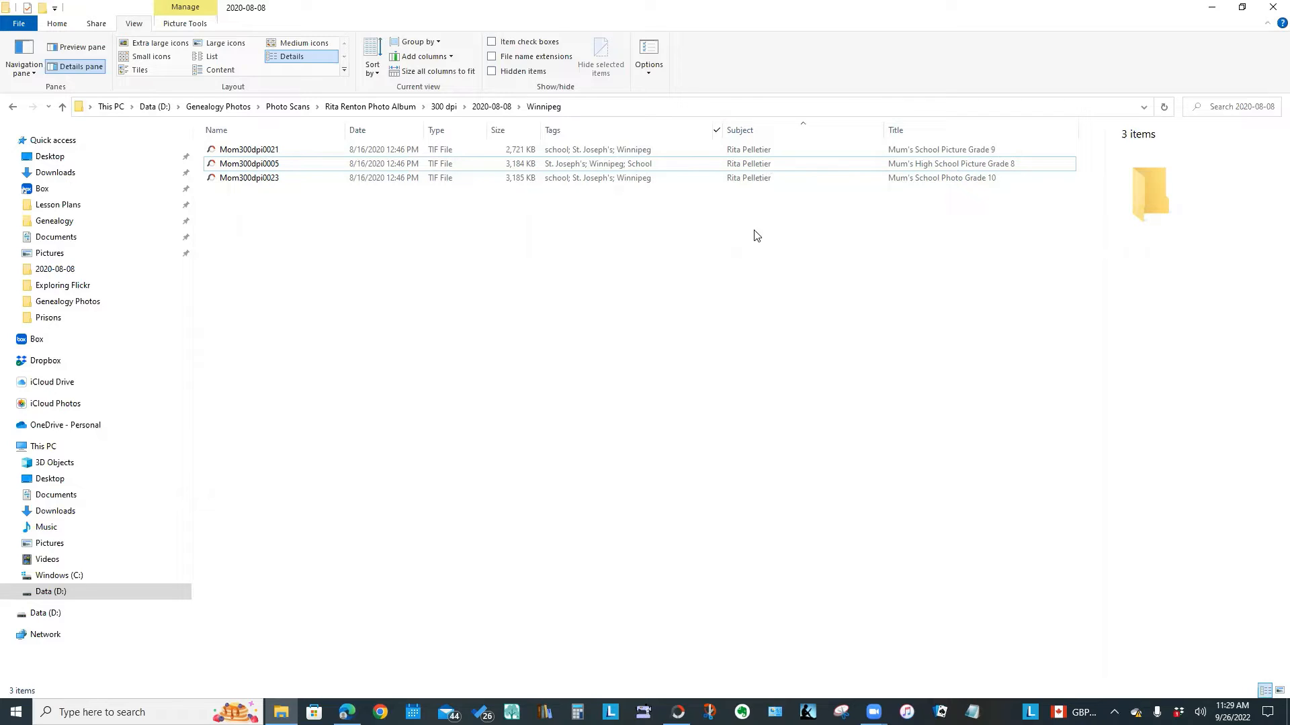
left_click(878, 131)
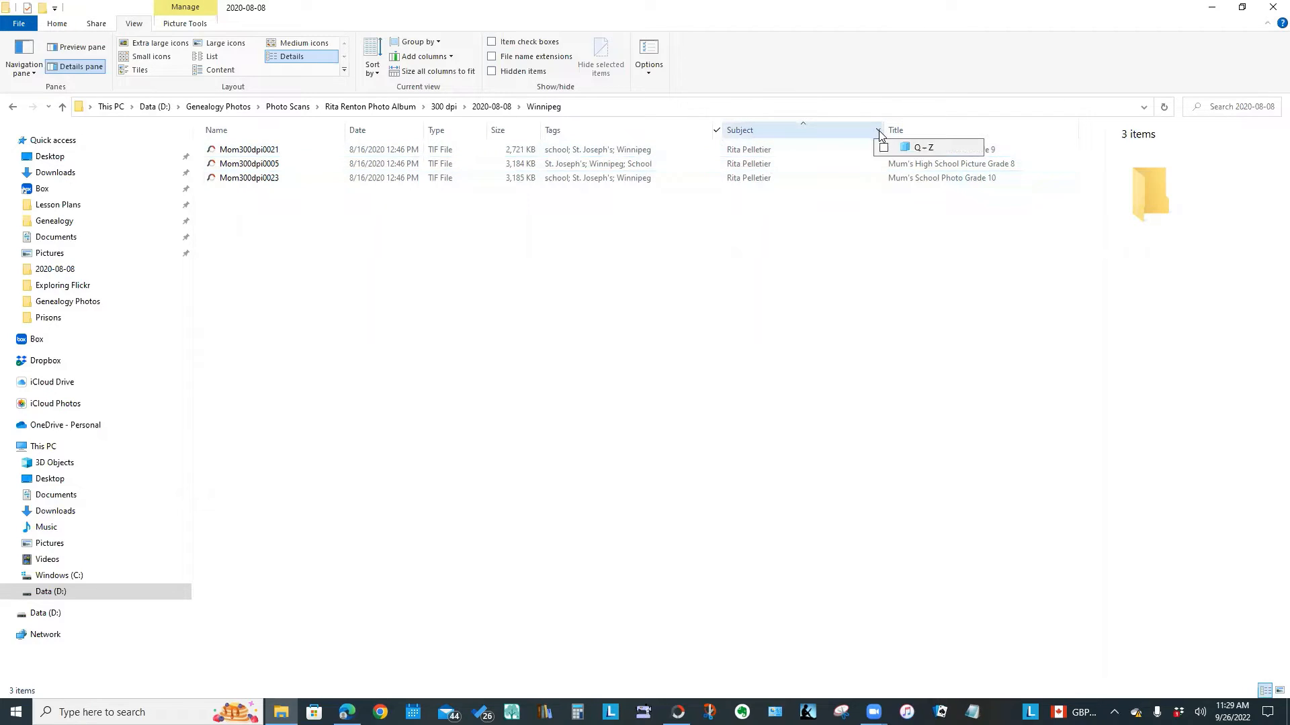
left_click(716, 130)
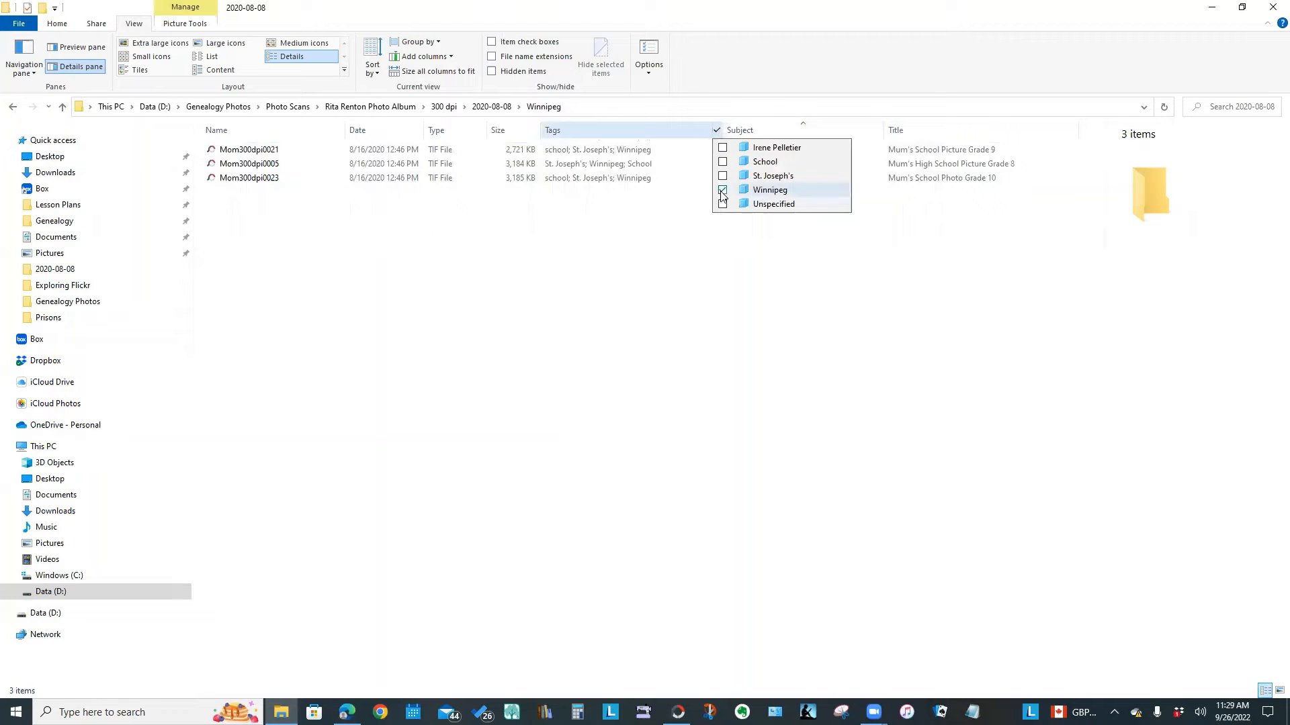
left_click(723, 191)
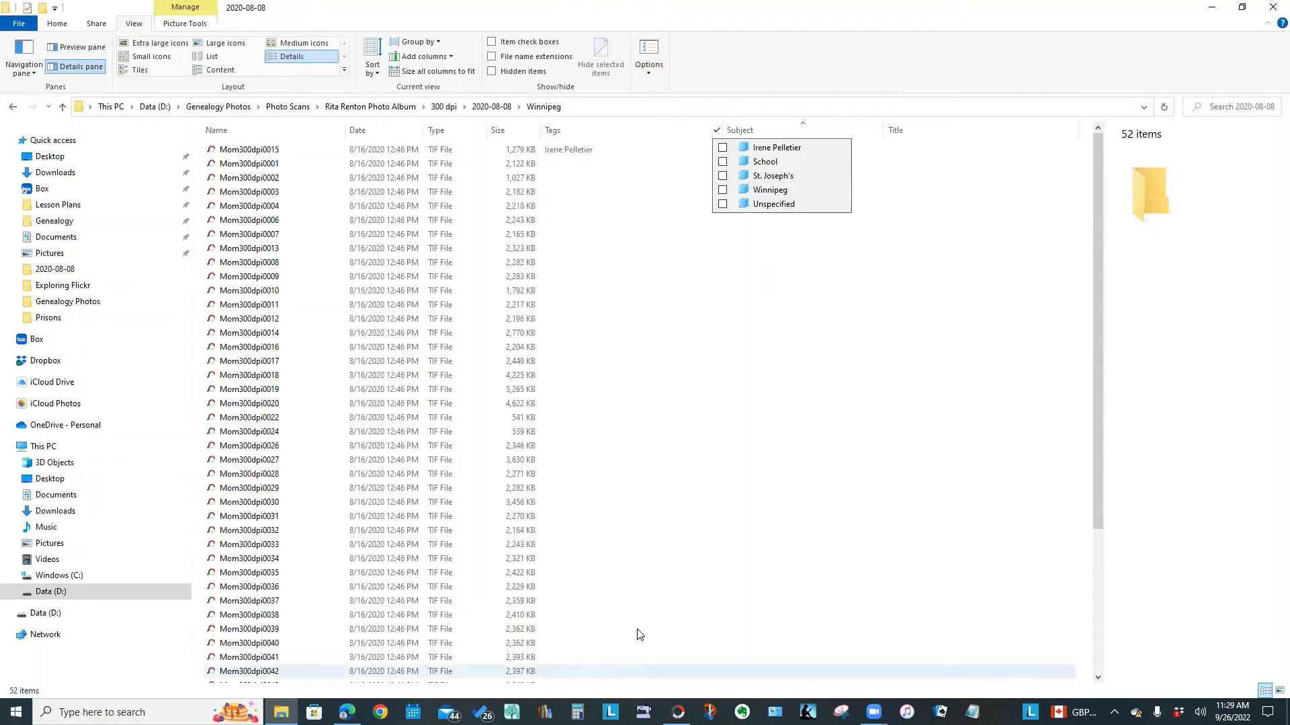
Search the 2020-08-08 folder for the person's full name, returning four matching scans
left_click(1223, 107)
left_click(1223, 107)
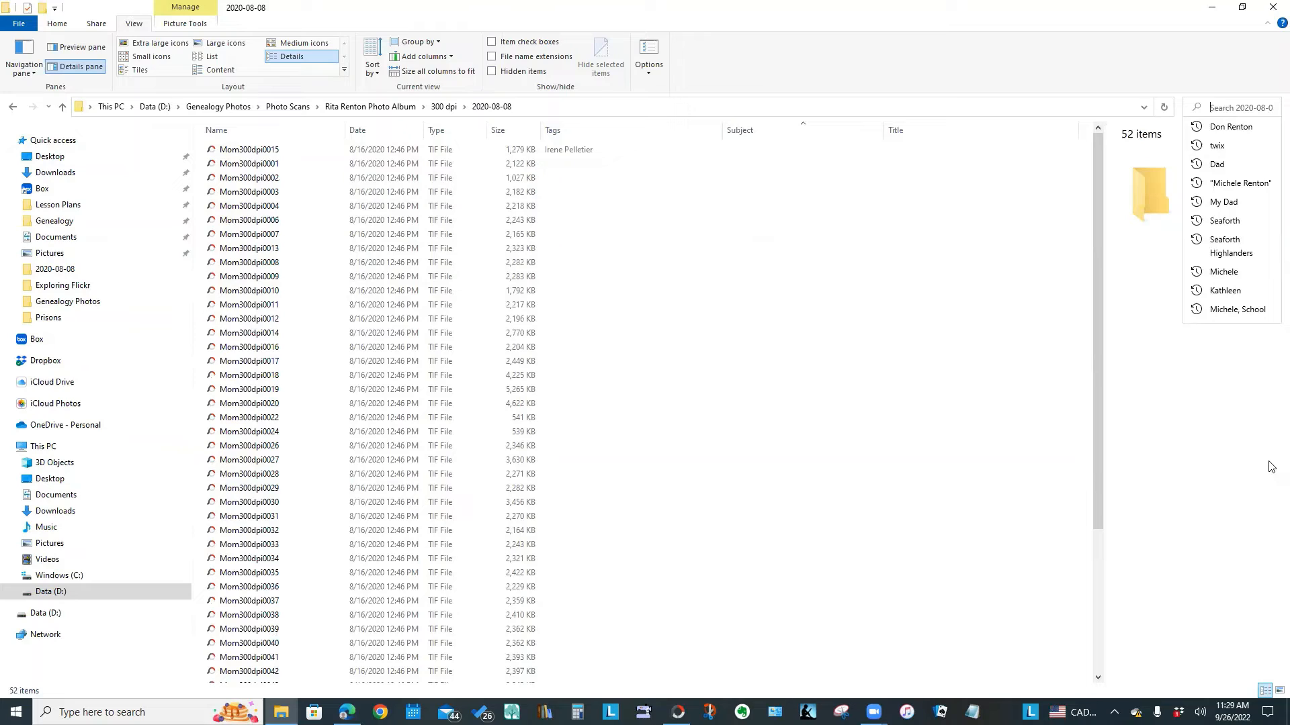
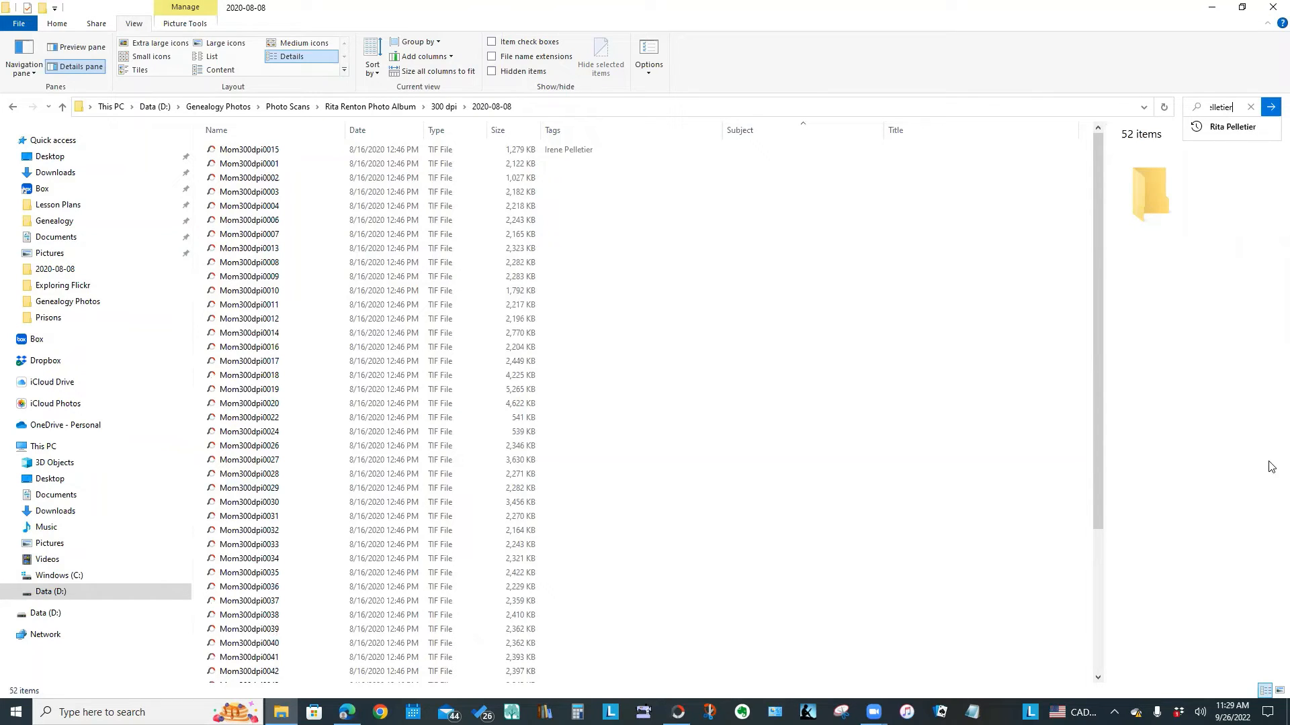
key("Return")
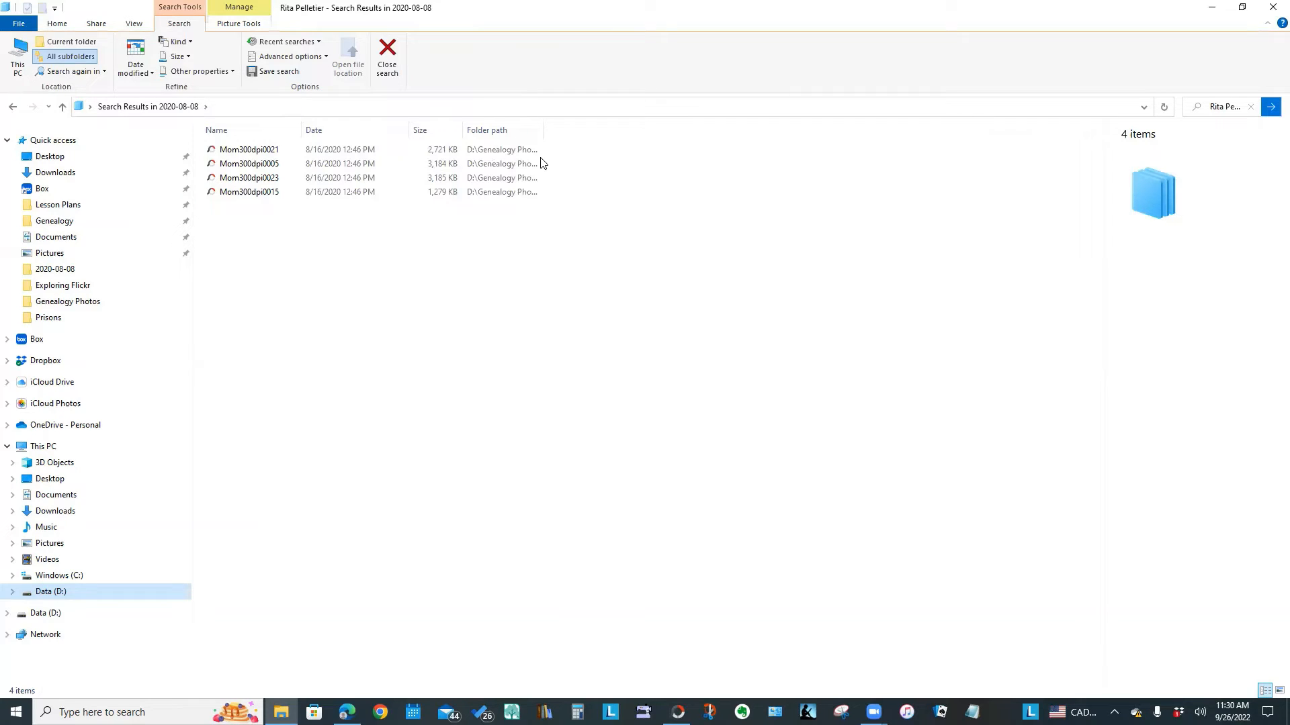
Navigate Genealogy Photos > Photo Scans > photo album > 300 dpi > 2020-08-08 to list all 52 TIFs
left_click(64, 302)
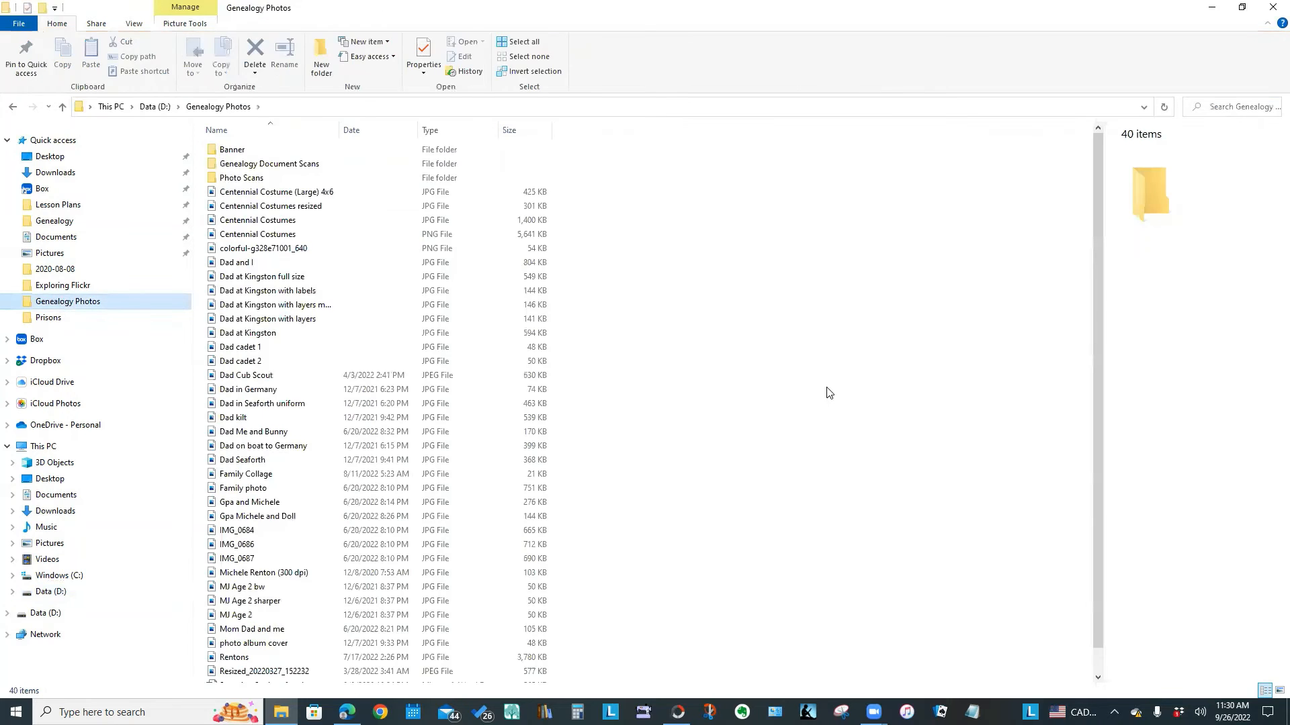
left_click(254, 180)
double_click(254, 180)
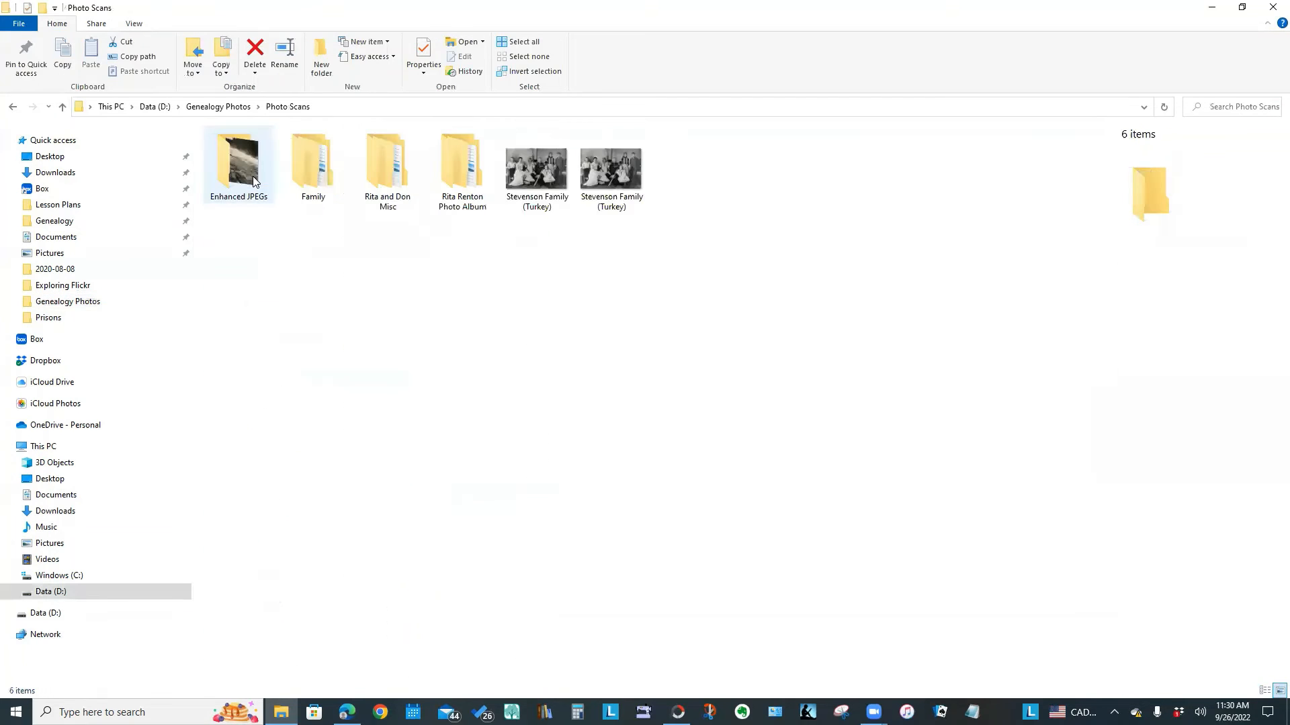
double_click(461, 161)
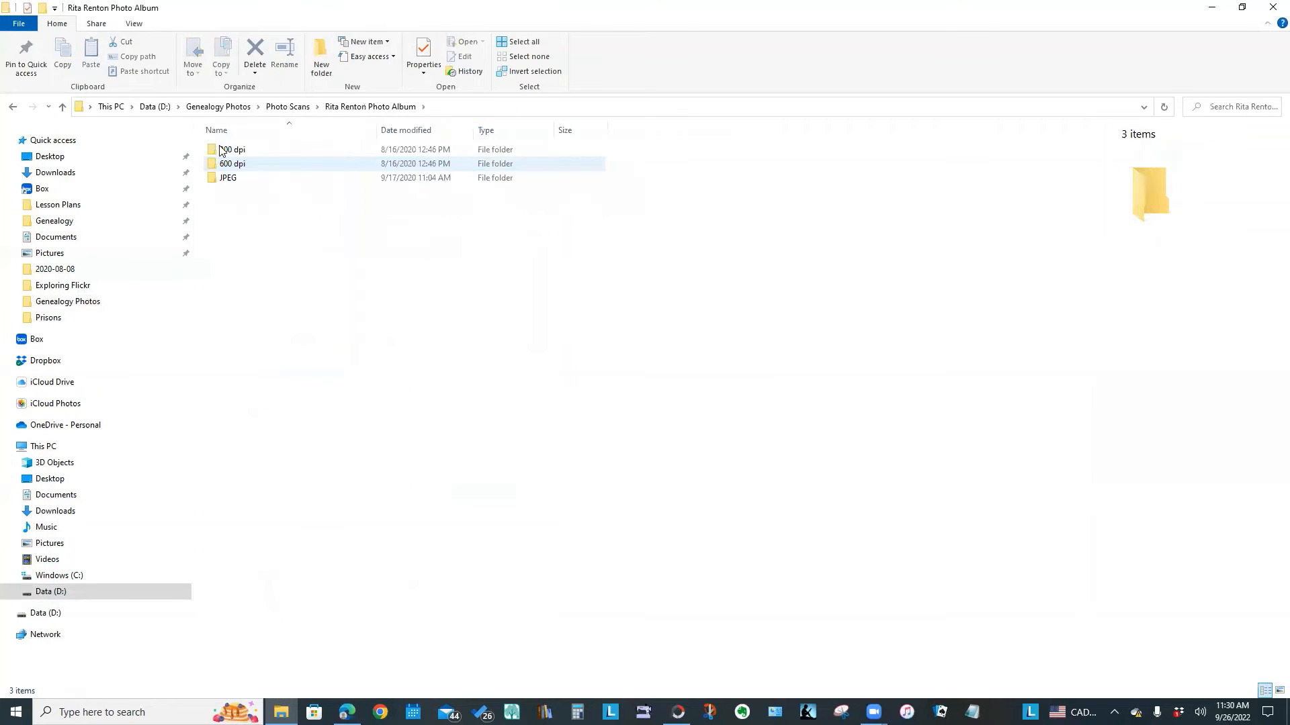
double_click(234, 152)
double_click(235, 150)
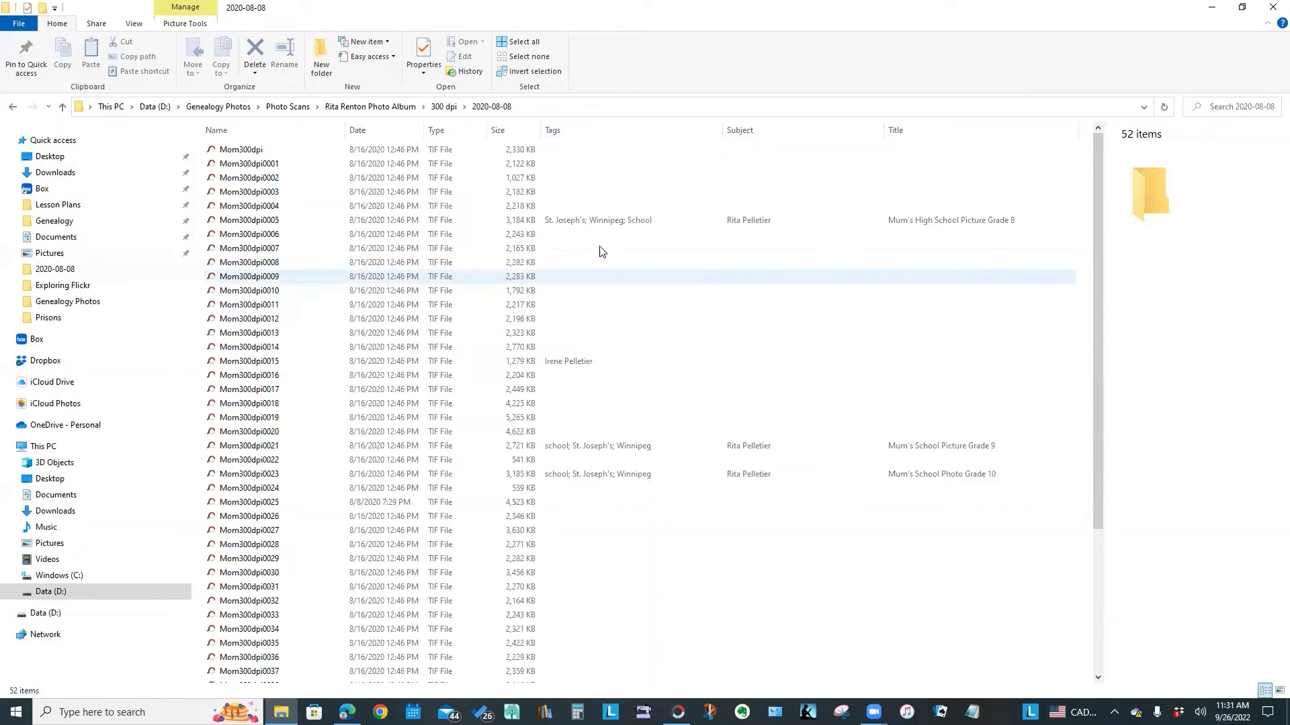
In Folder Options, apply this Details view with Tags, Subject and Title columns to all such folders
left_click(133, 25)
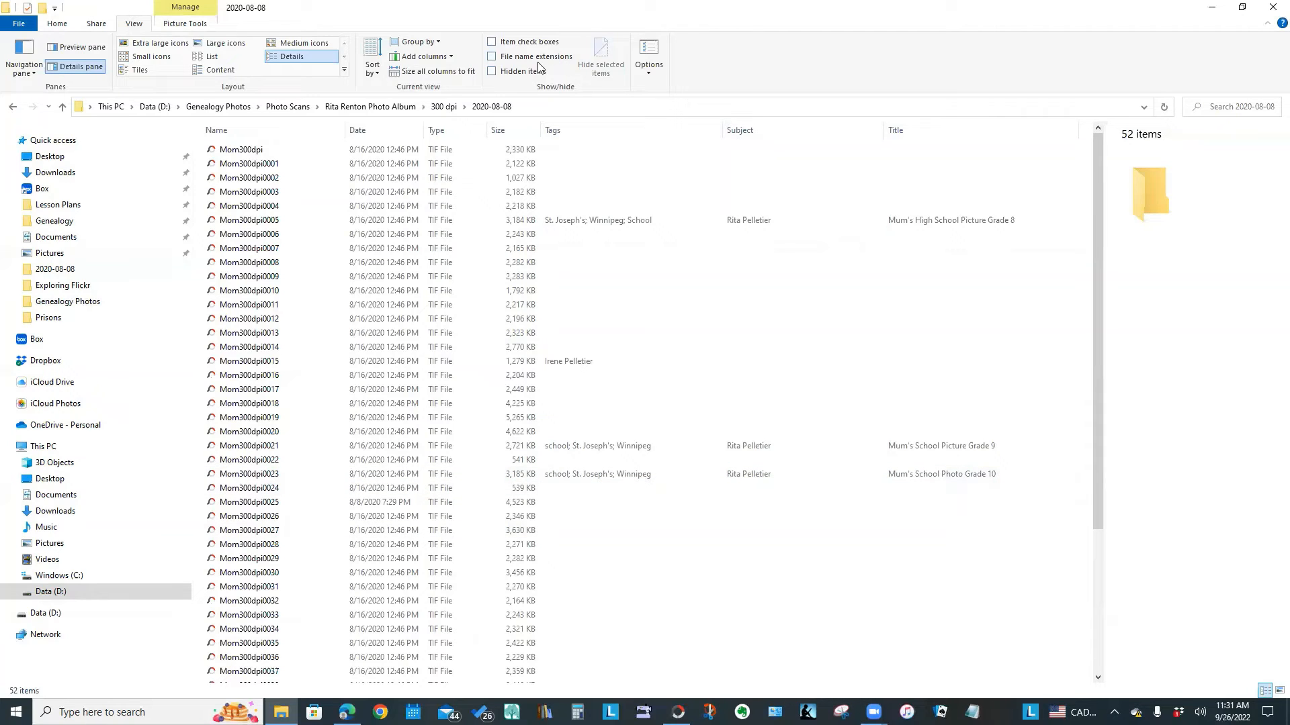
left_click(648, 73)
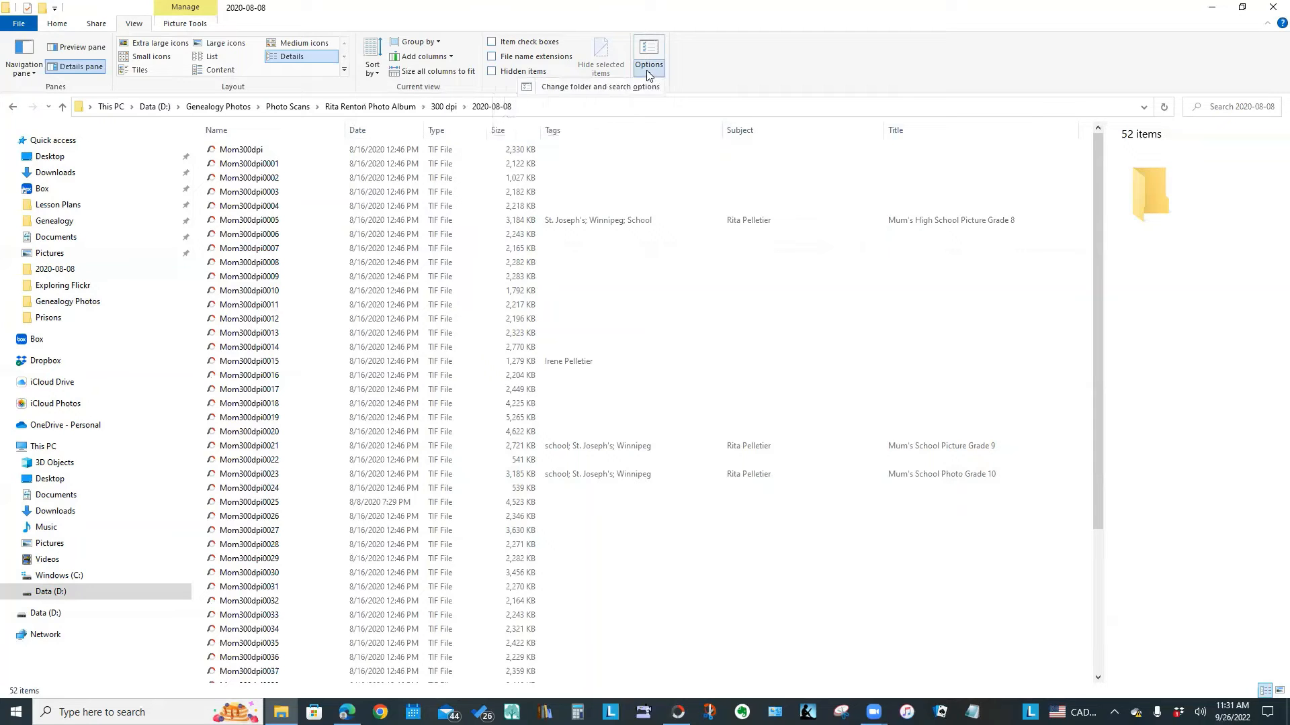
left_click(600, 87)
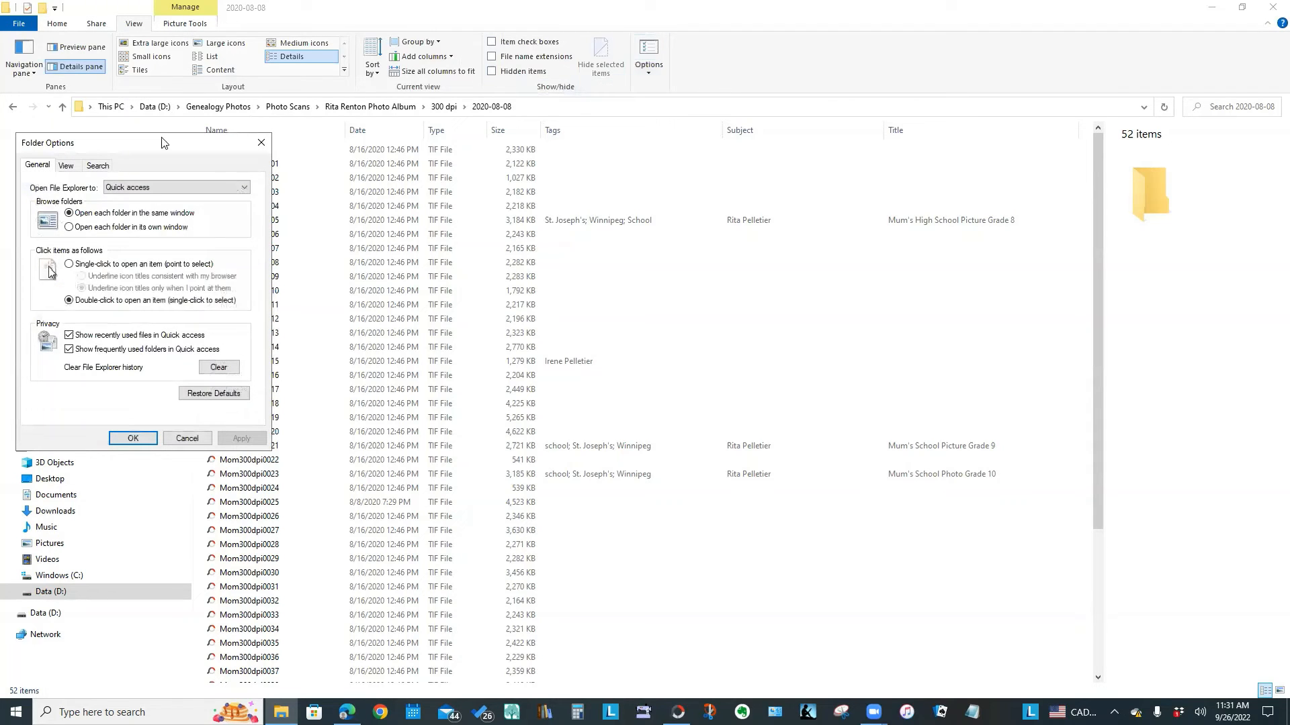
left_click_drag(161, 142, 702, 80)
left_click(608, 103)
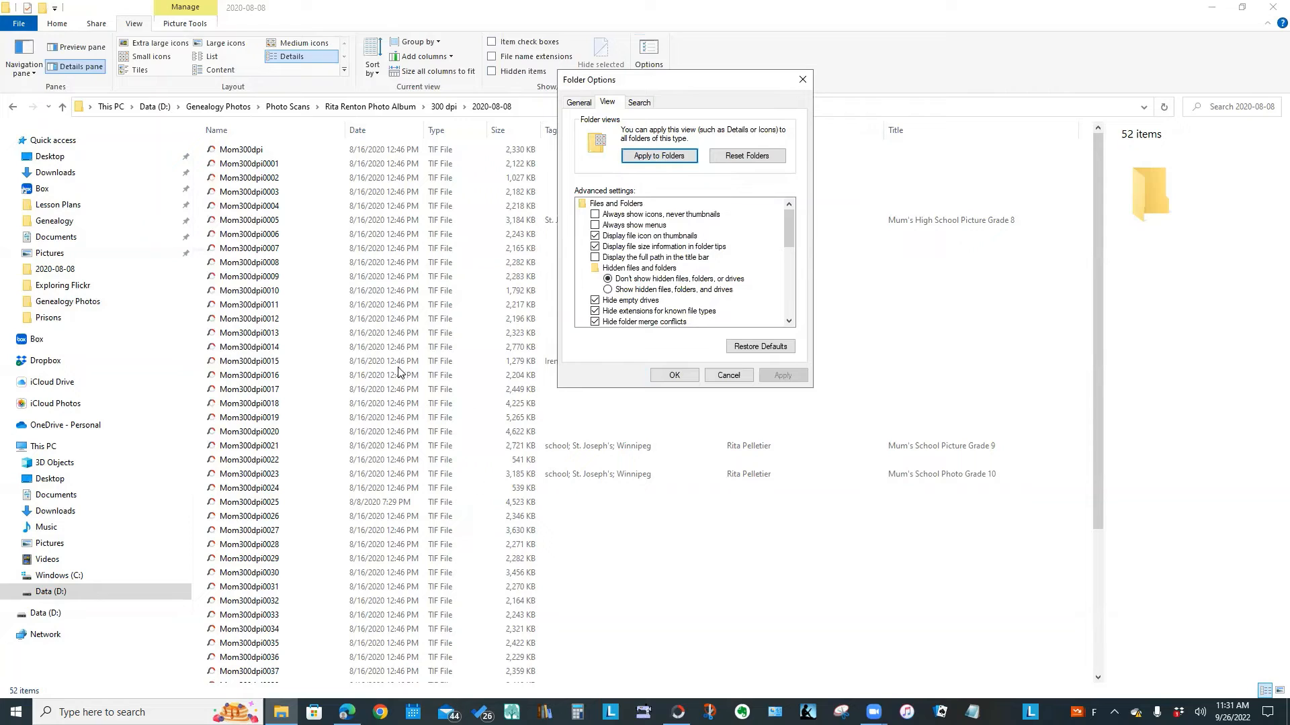
left_click(670, 161)
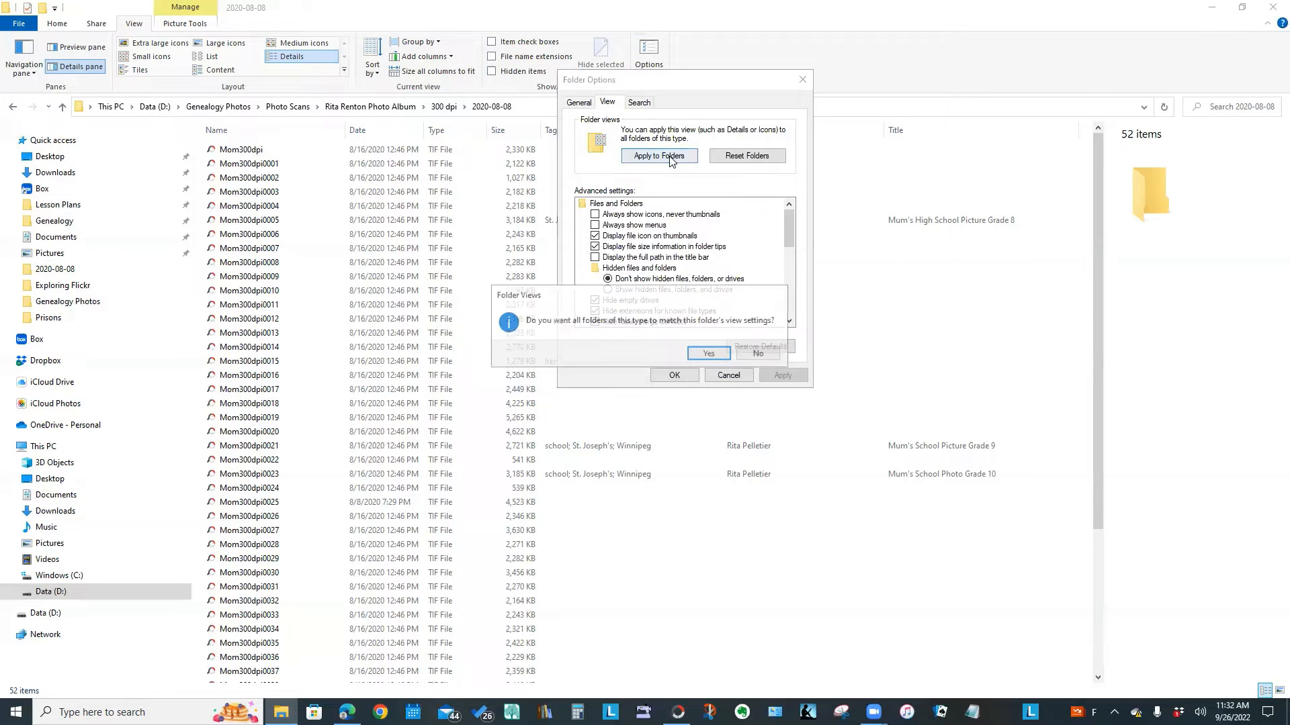
left_click(709, 356)
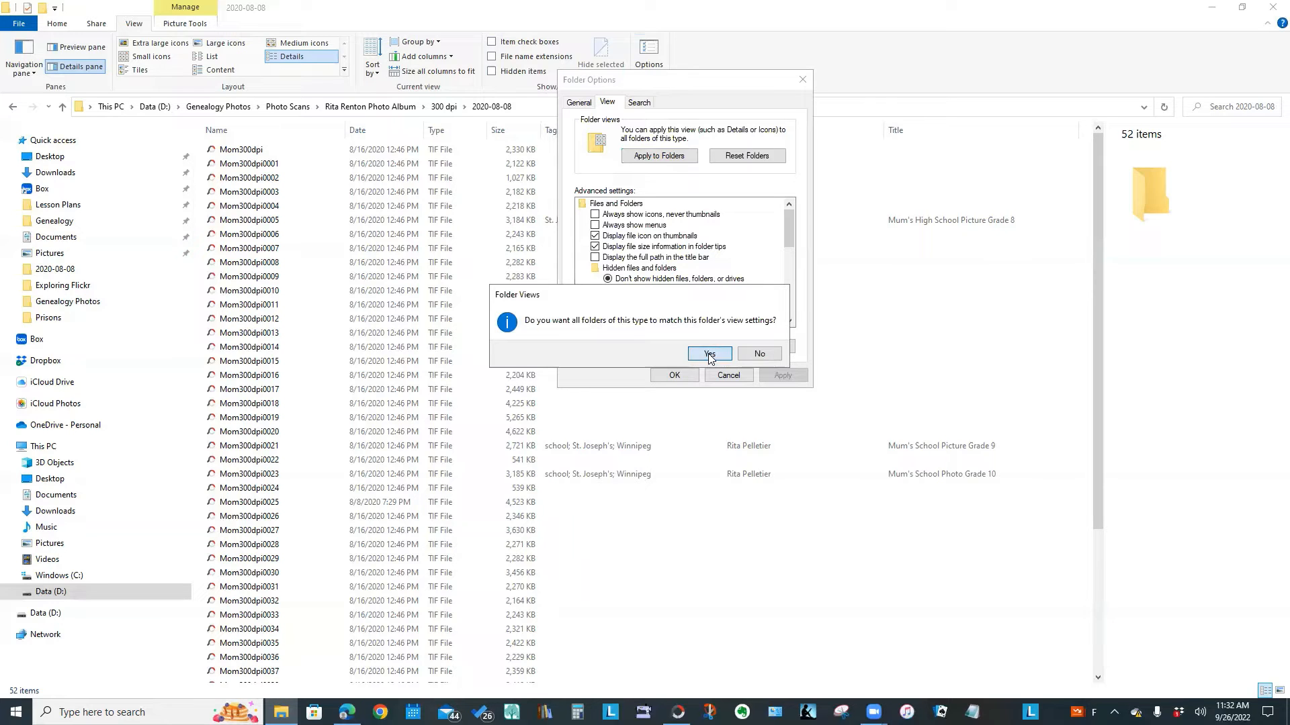
left_click(671, 375)
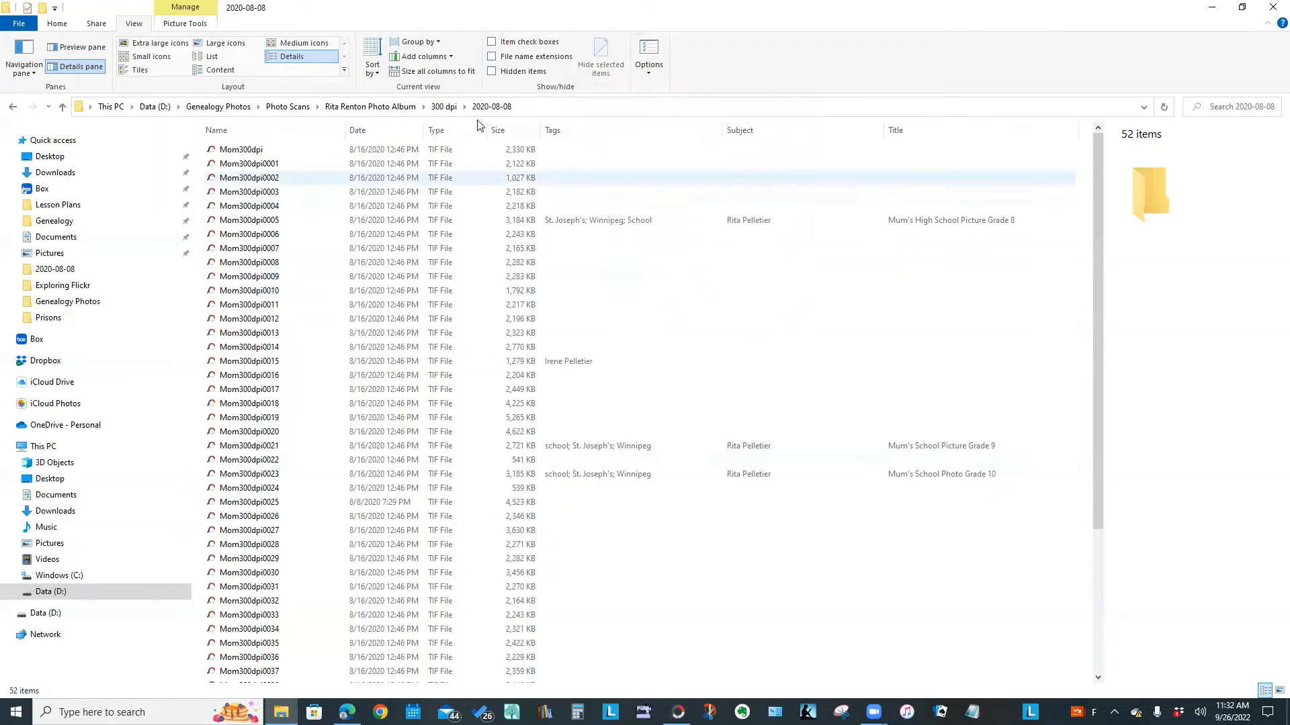
left_click(62, 107)
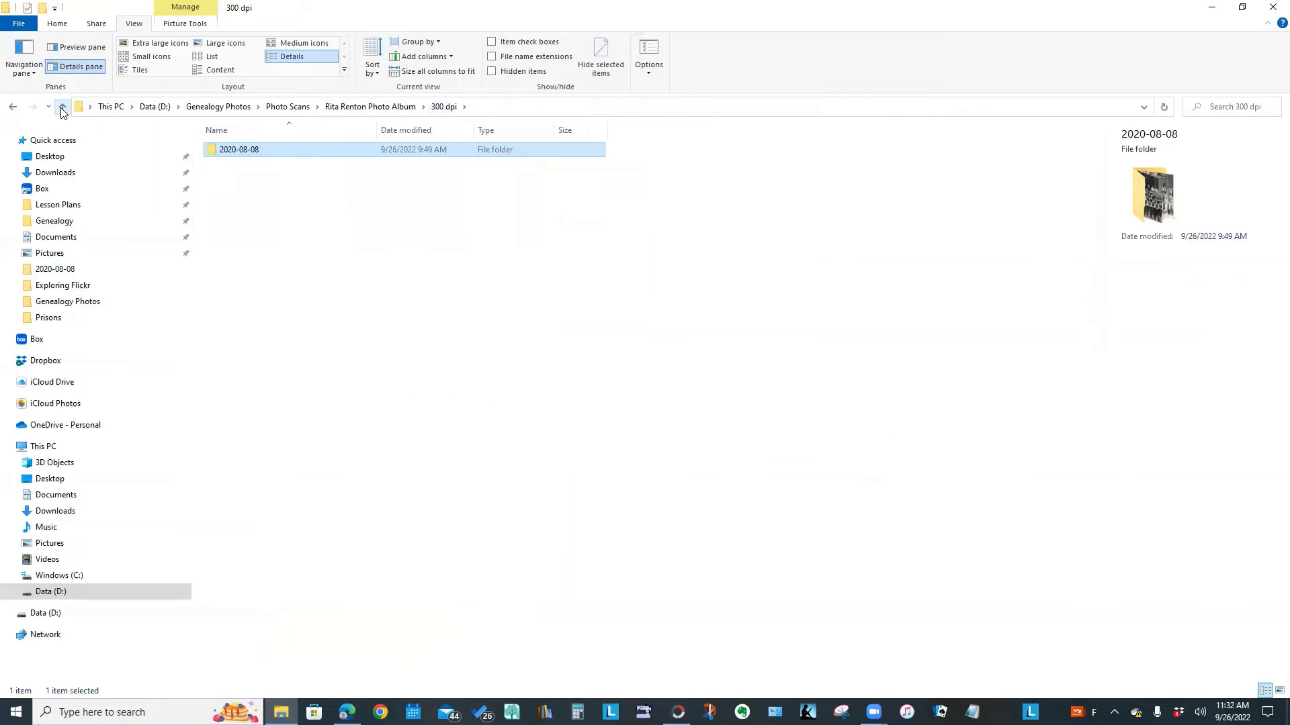
left_click(62, 107)
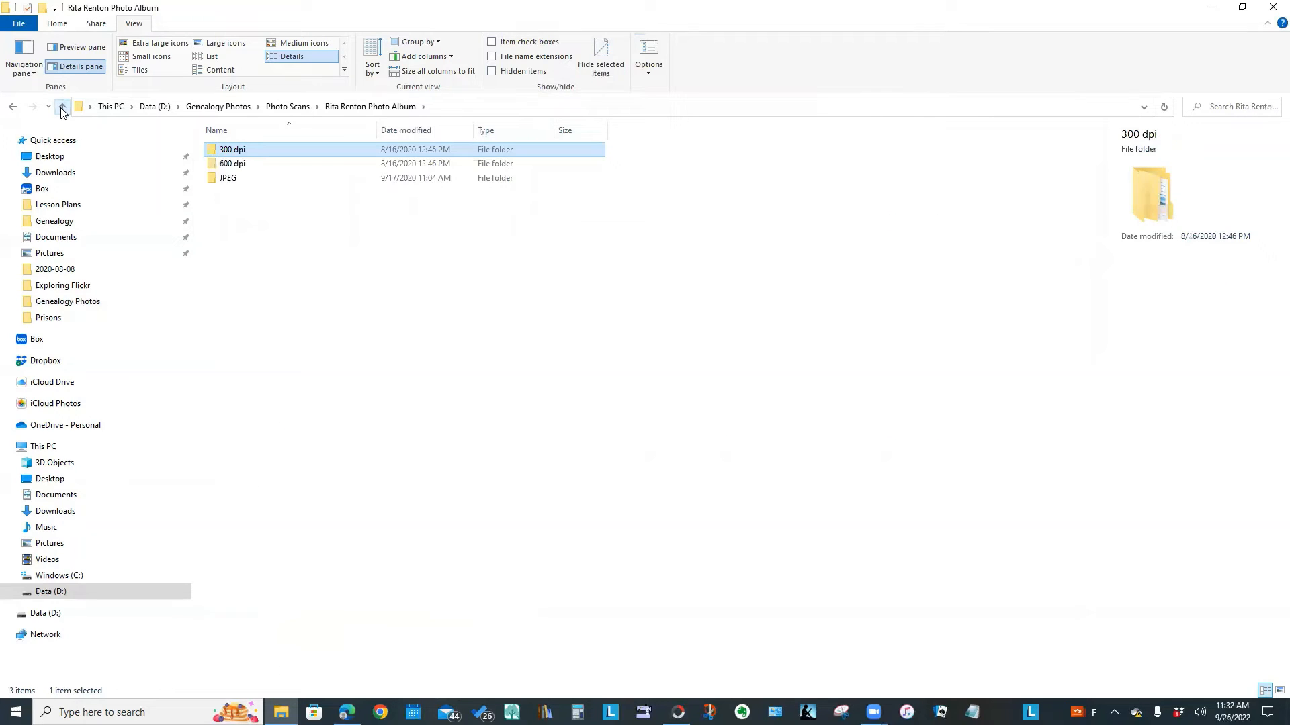
left_click(61, 107)
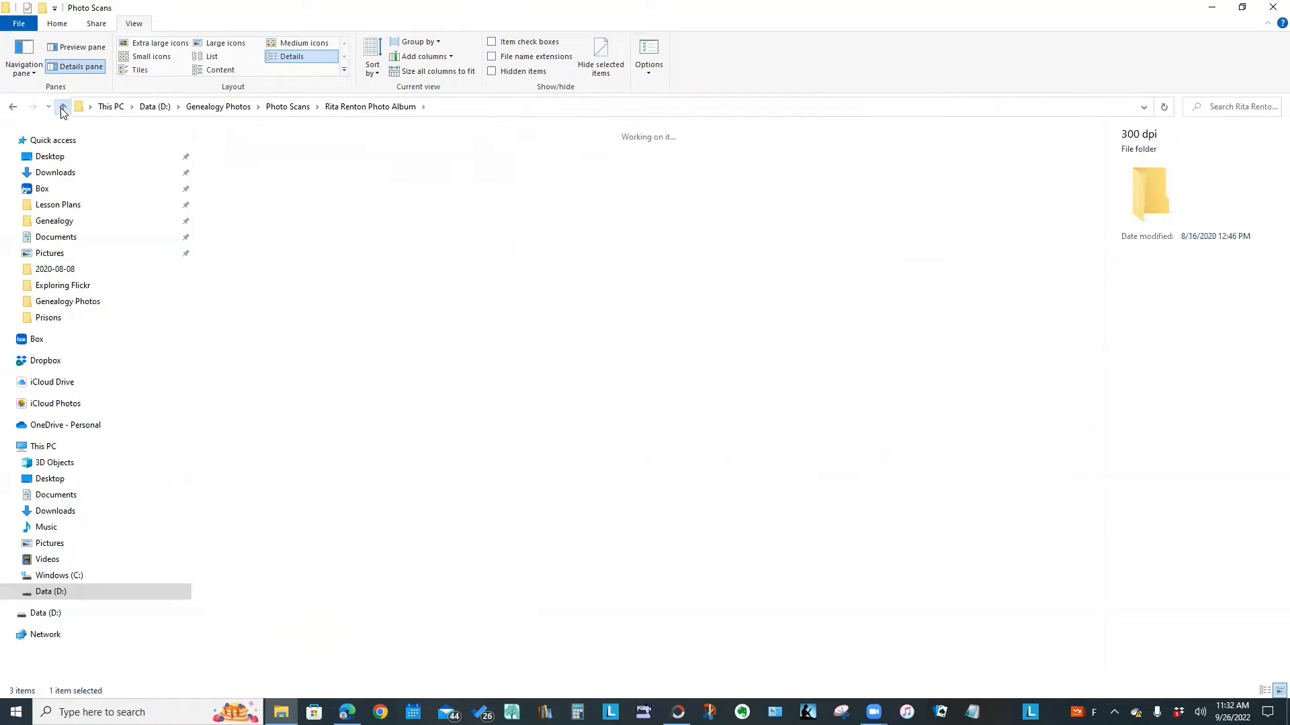
left_click(202, 59)
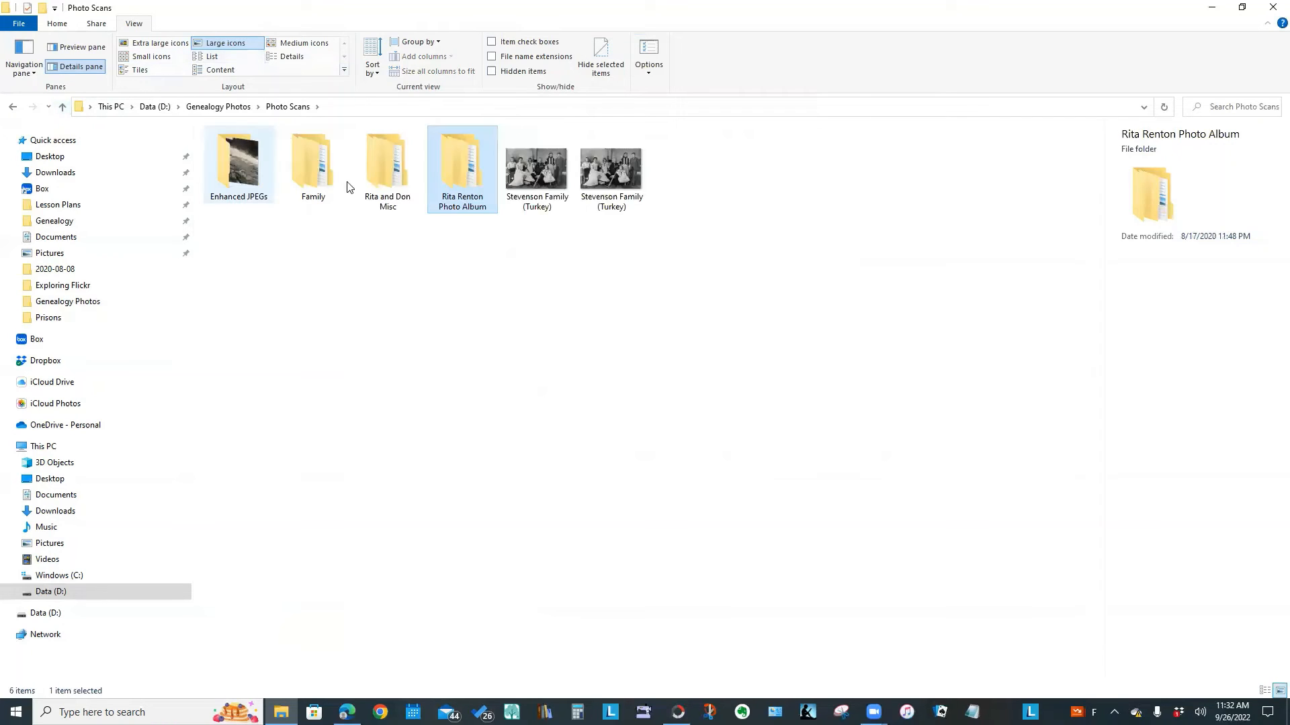
double_click(378, 174)
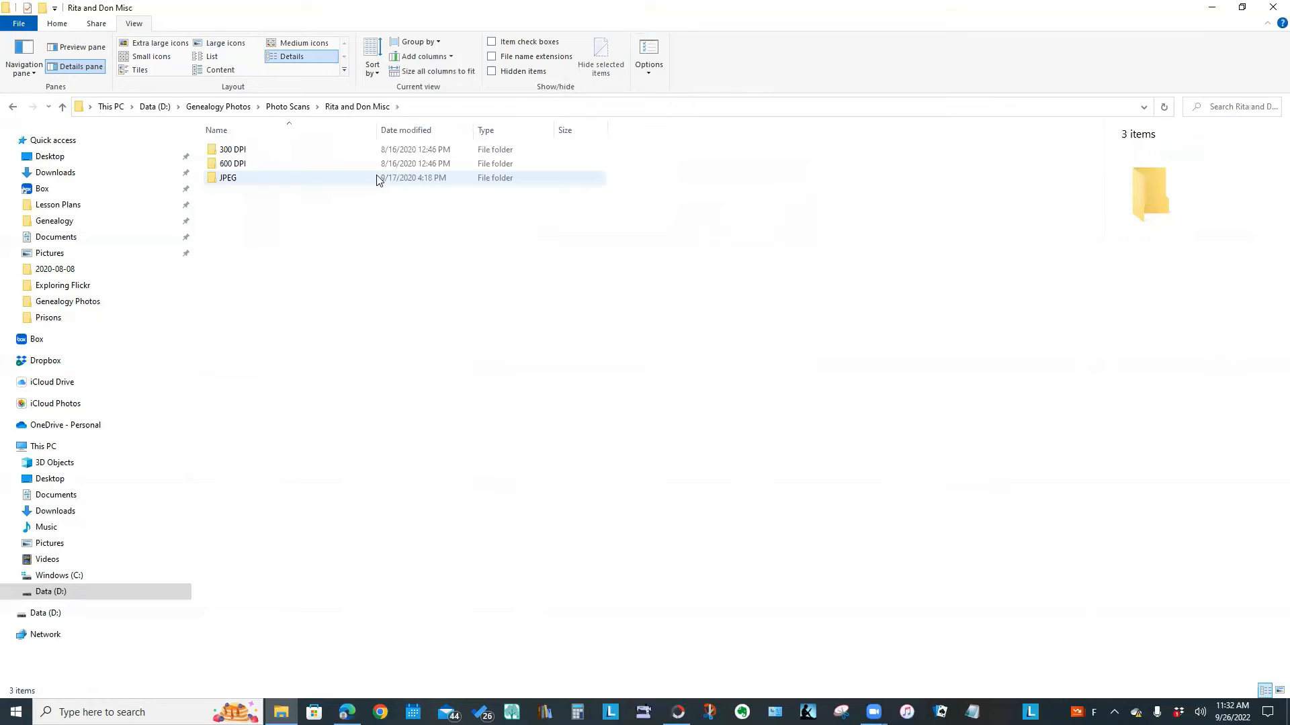
double_click(228, 150)
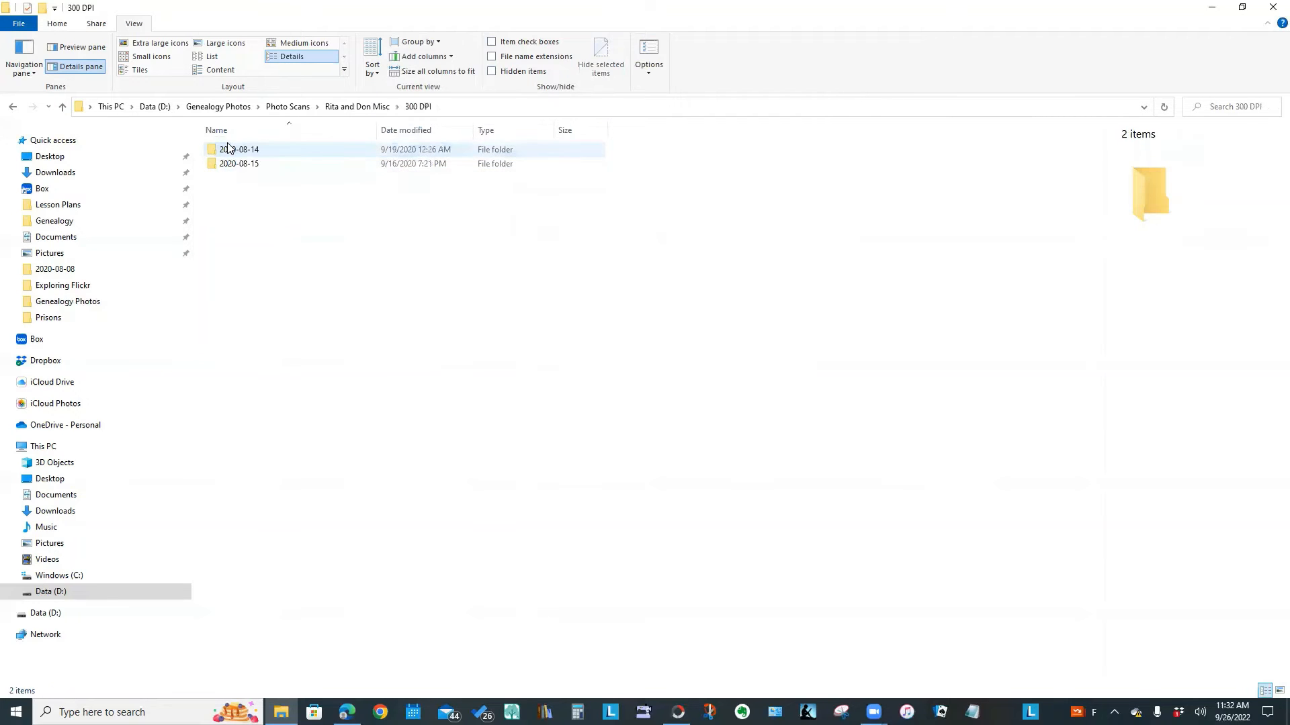
double_click(229, 150)
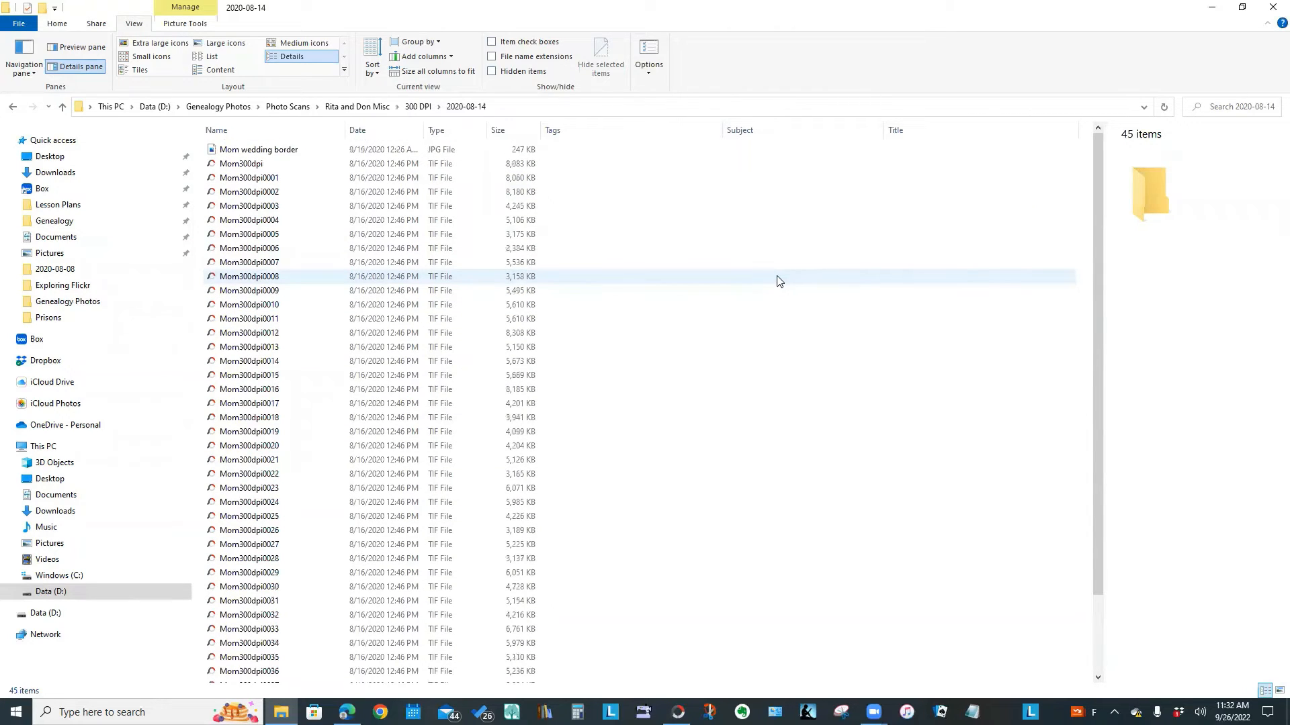
scroll(758, 243, "down", 3)
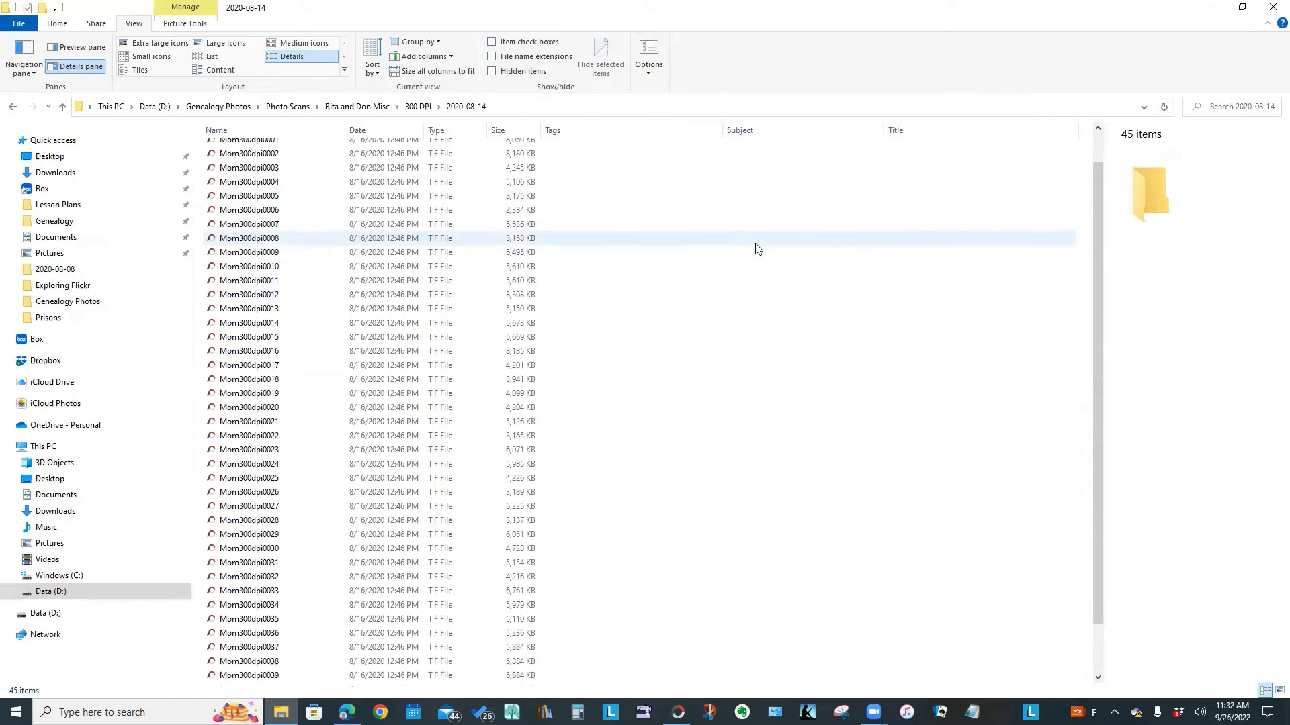
scroll(759, 248, "up", 3)
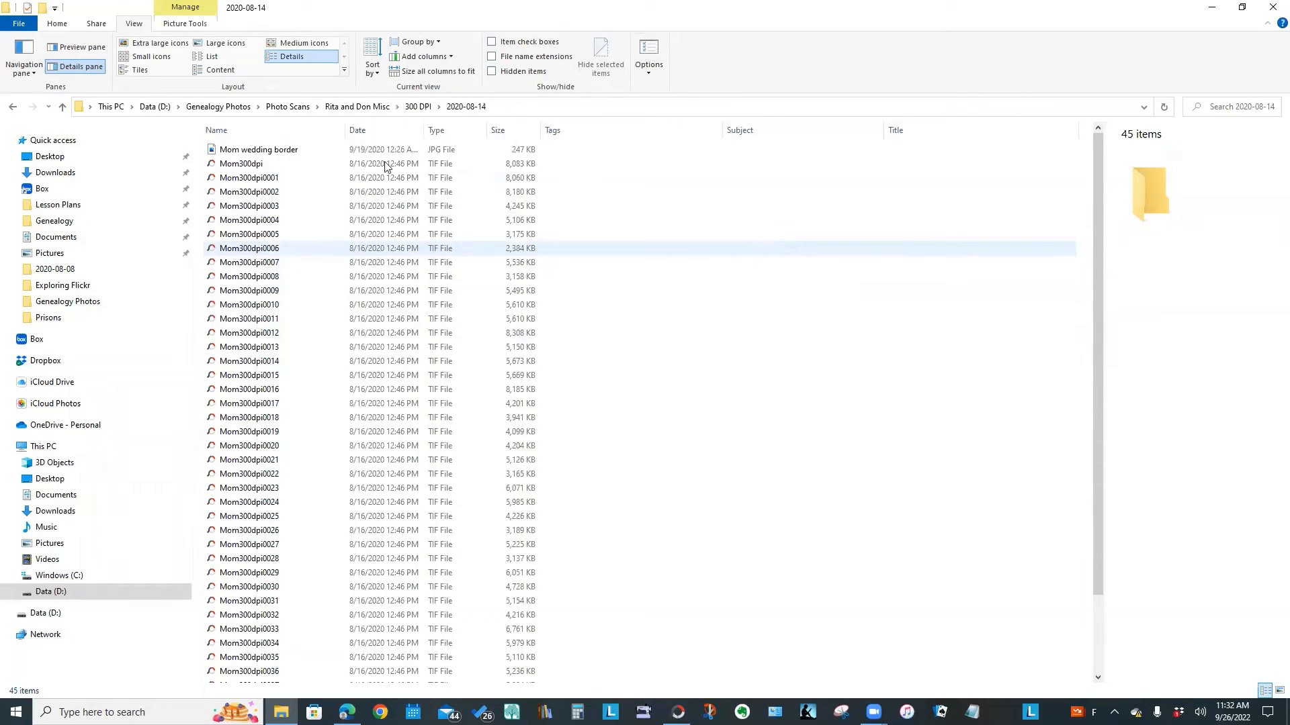
left_click(295, 108)
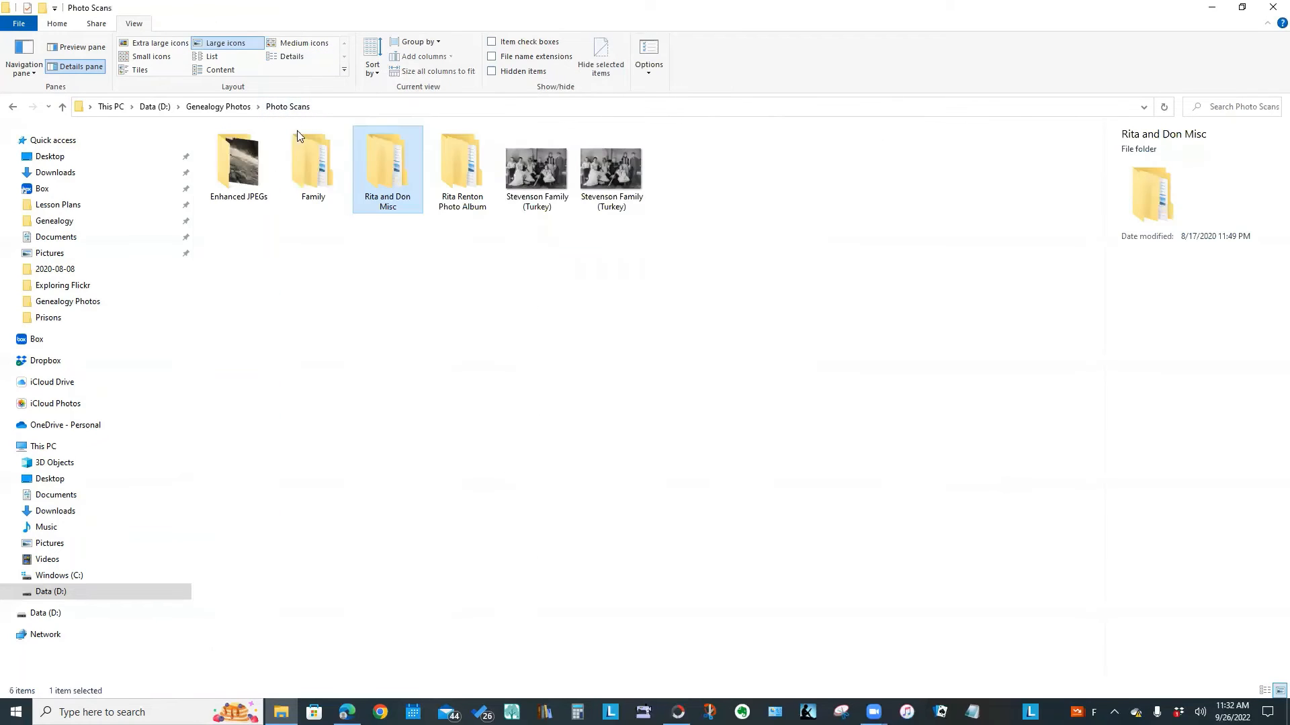
double_click(452, 176)
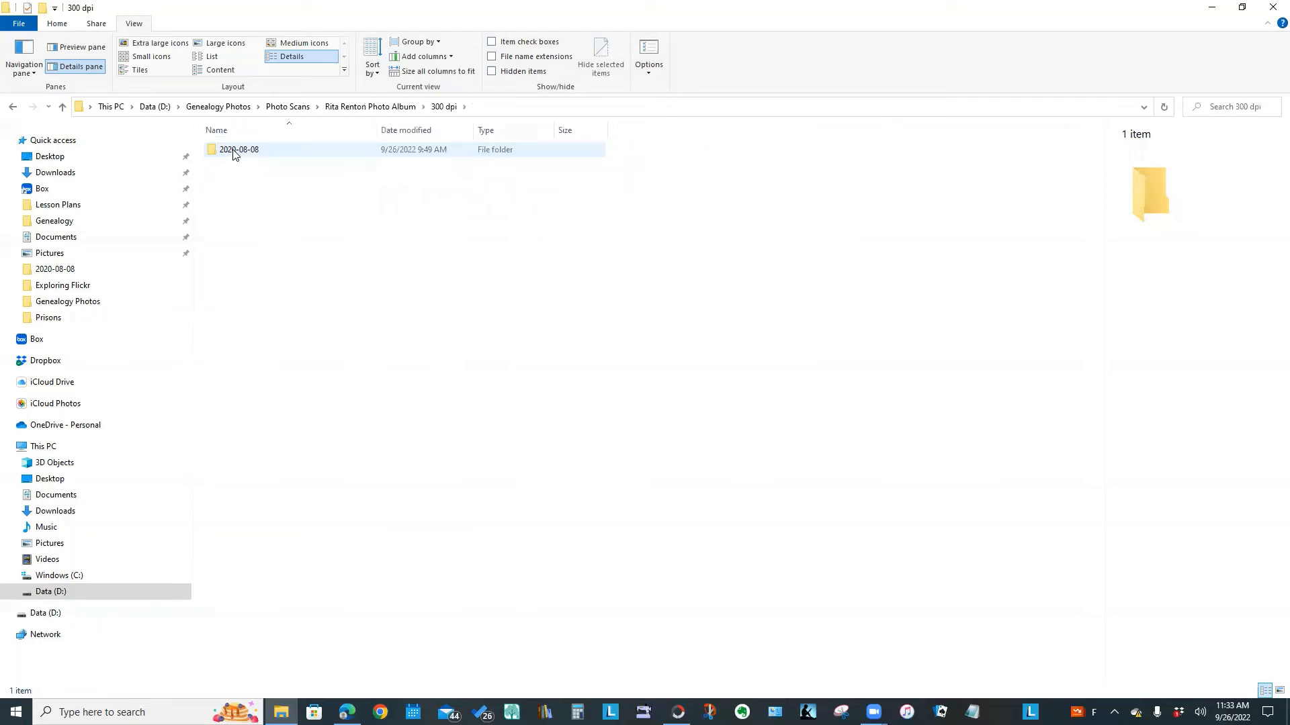
double_click(234, 151)
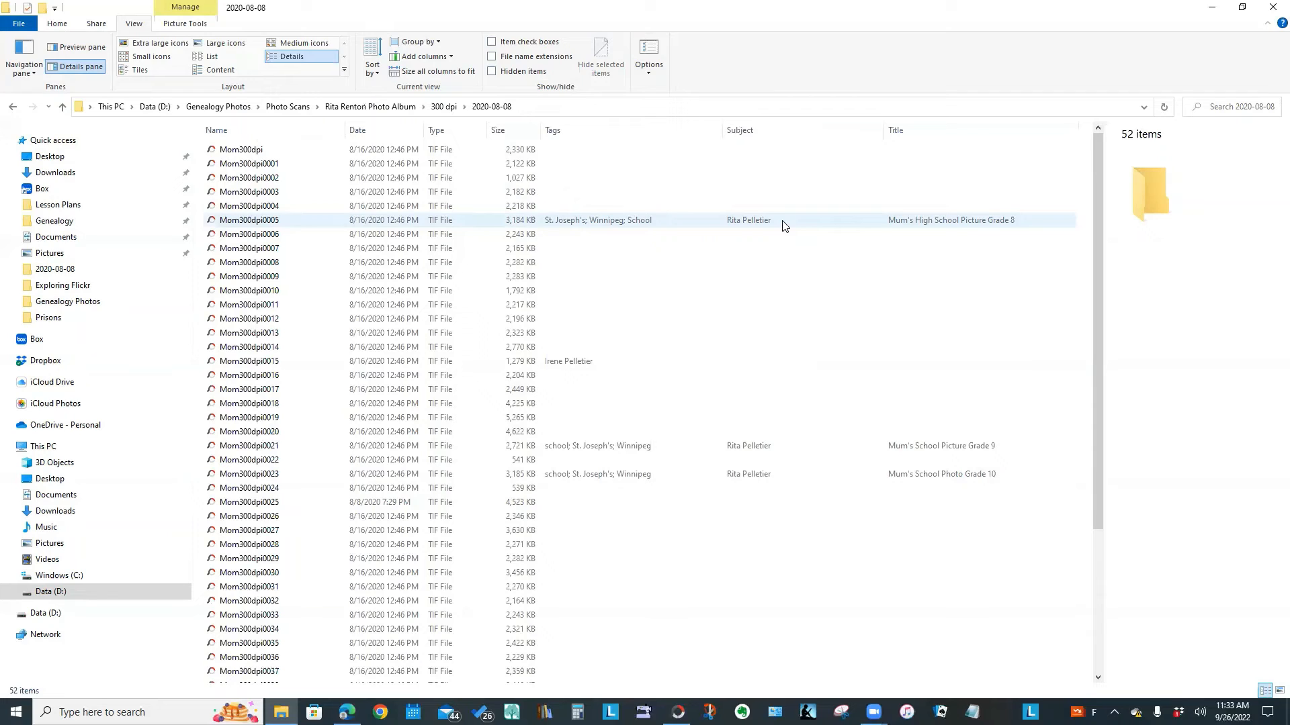
Sort the scan list by the Subject column
left_click(1267, 107)
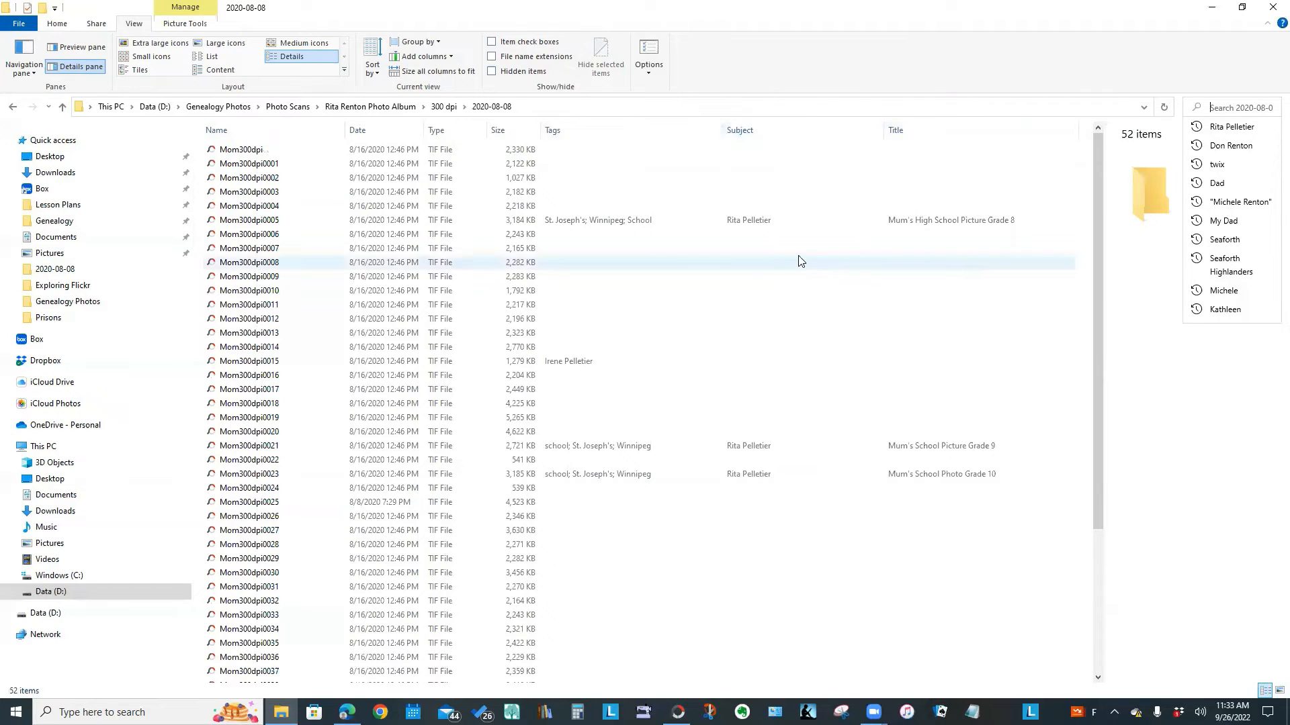
left_click(1073, 132)
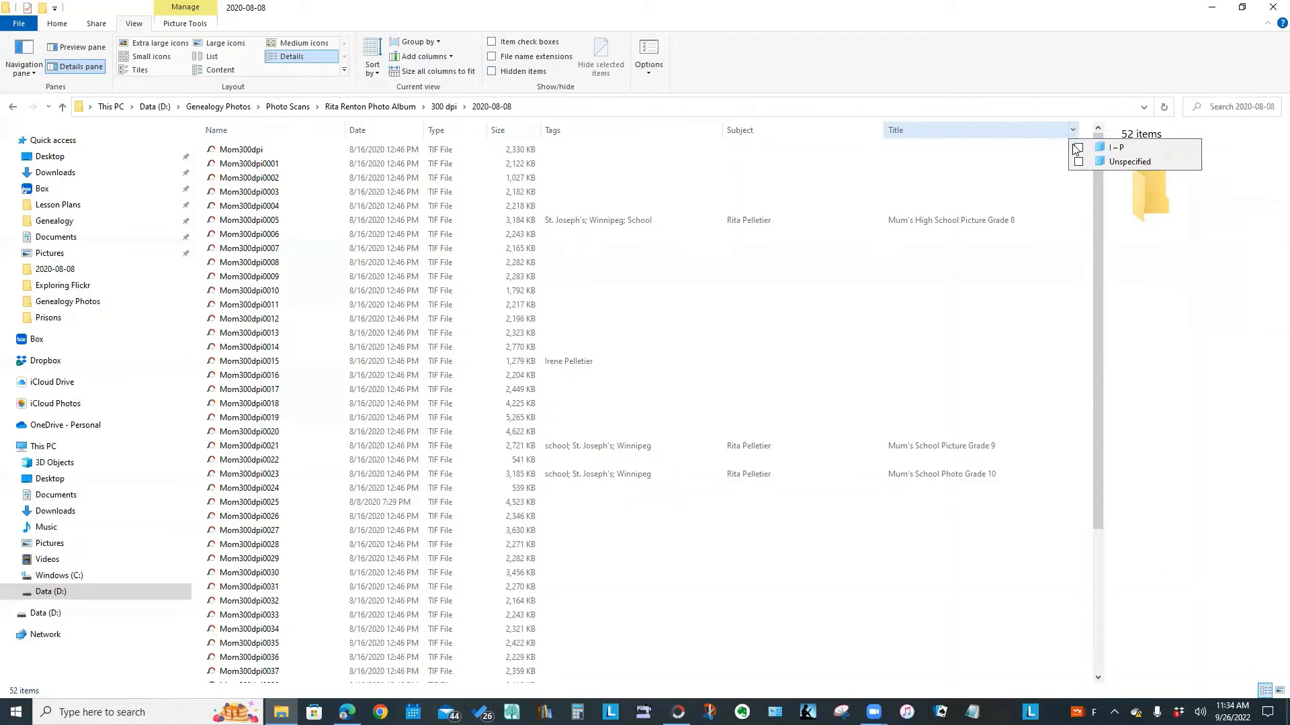
left_click(766, 131)
left_click(852, 131)
left_click(877, 132)
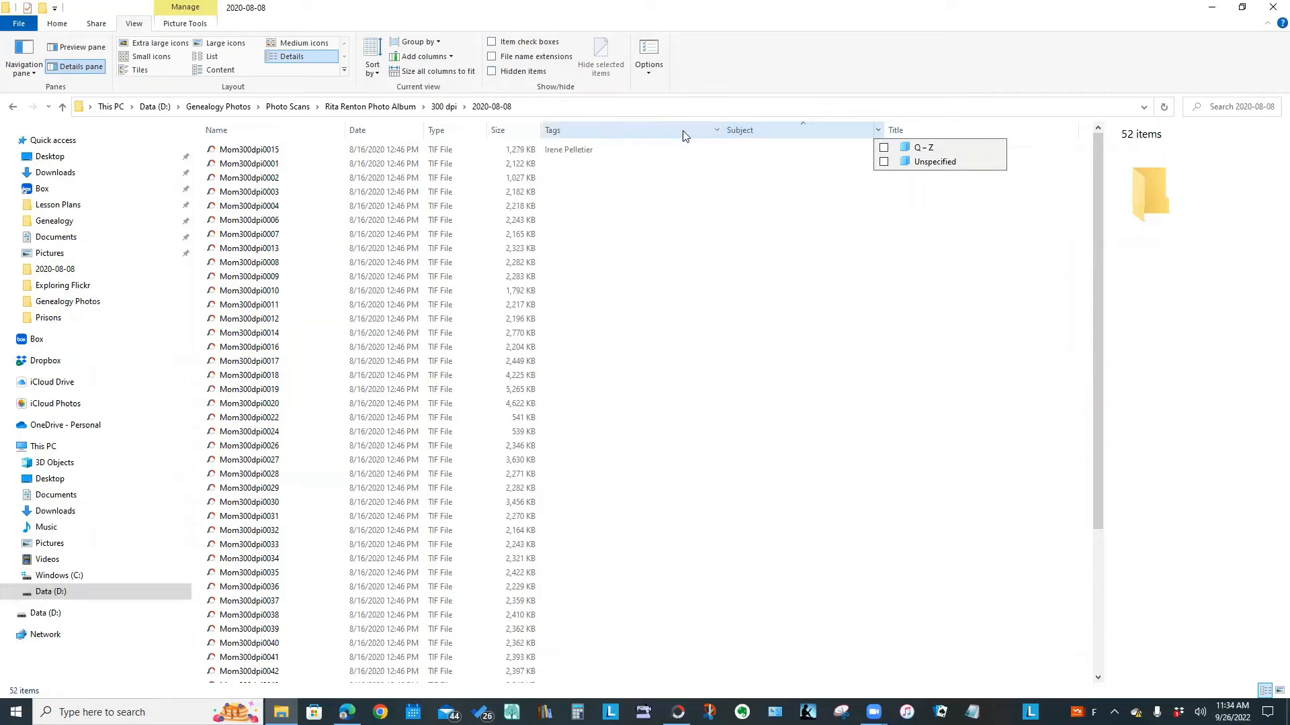
Filter the Tags column to St. Joseph's and select Mom300dpi0005
left_click(716, 130)
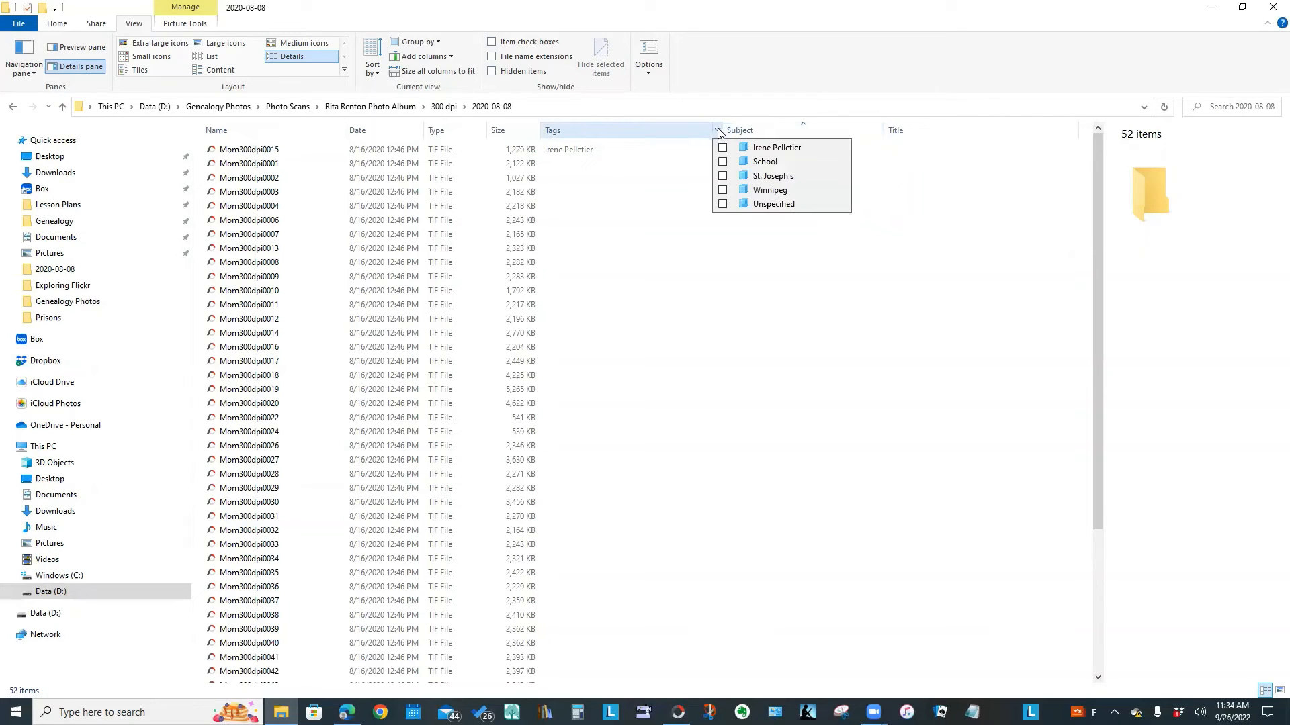
left_click(722, 176)
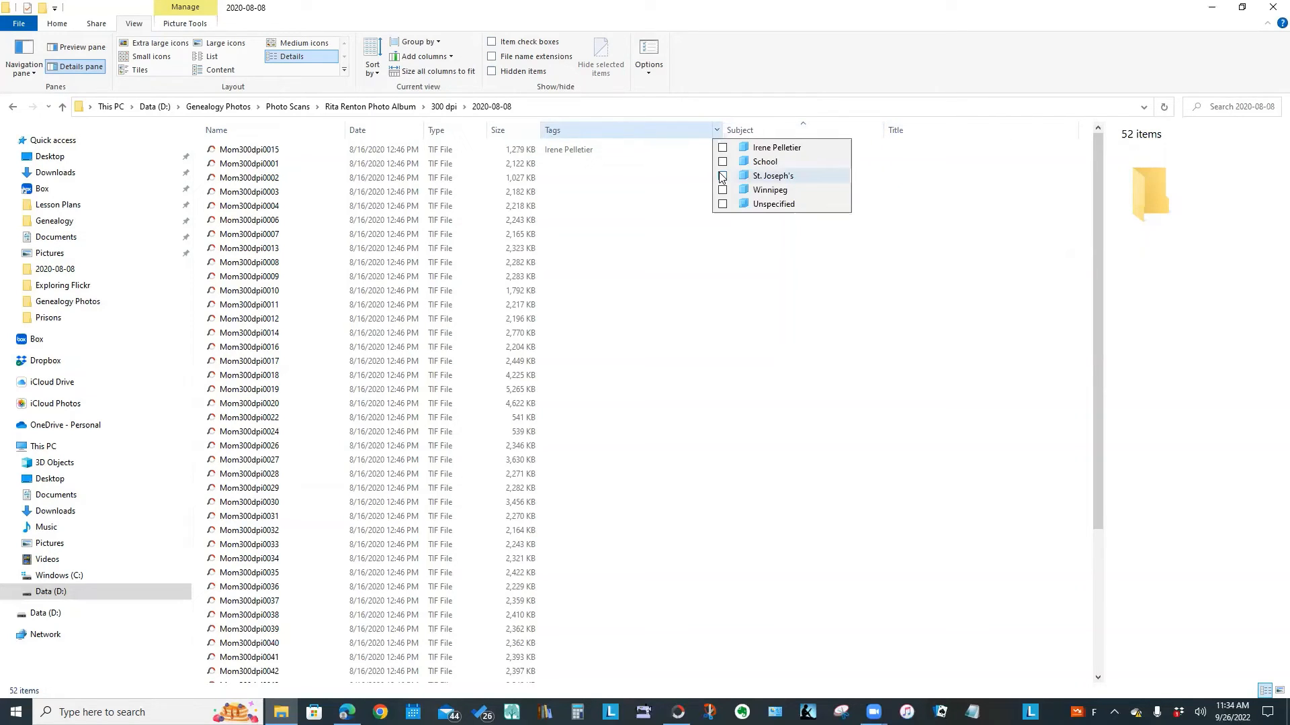
left_click(716, 387)
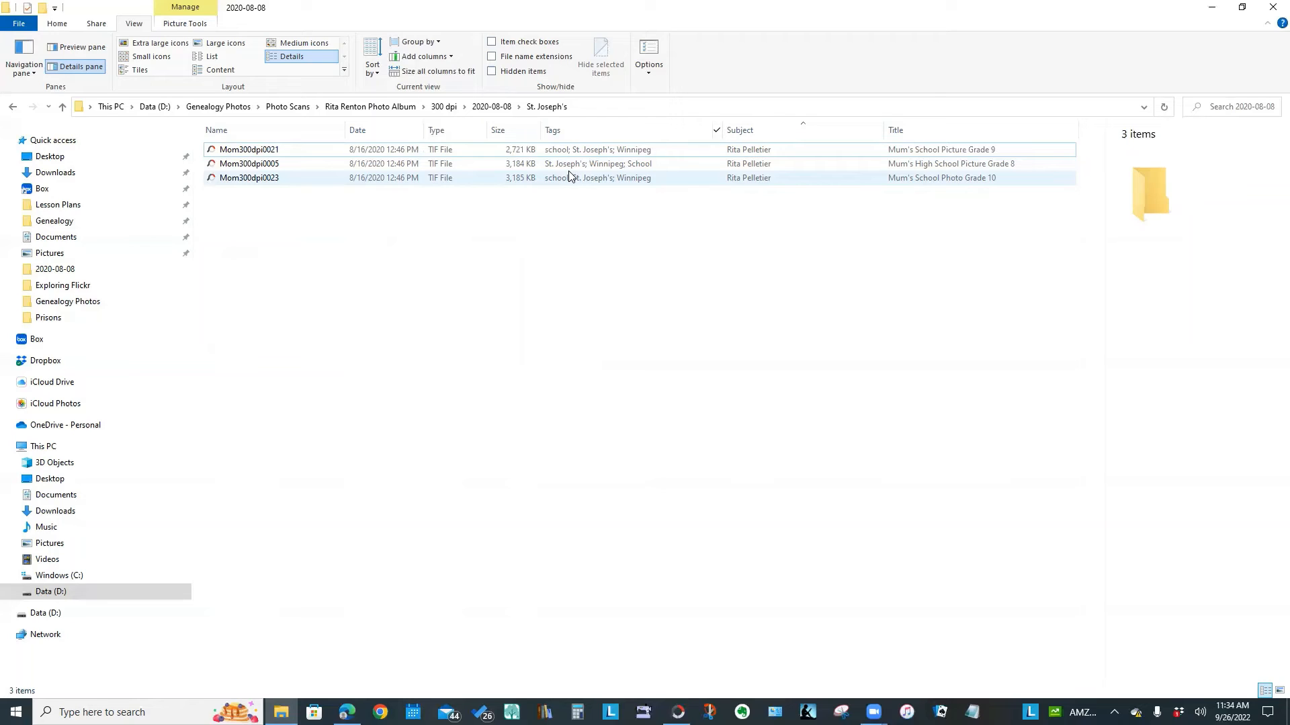
left_click(243, 168)
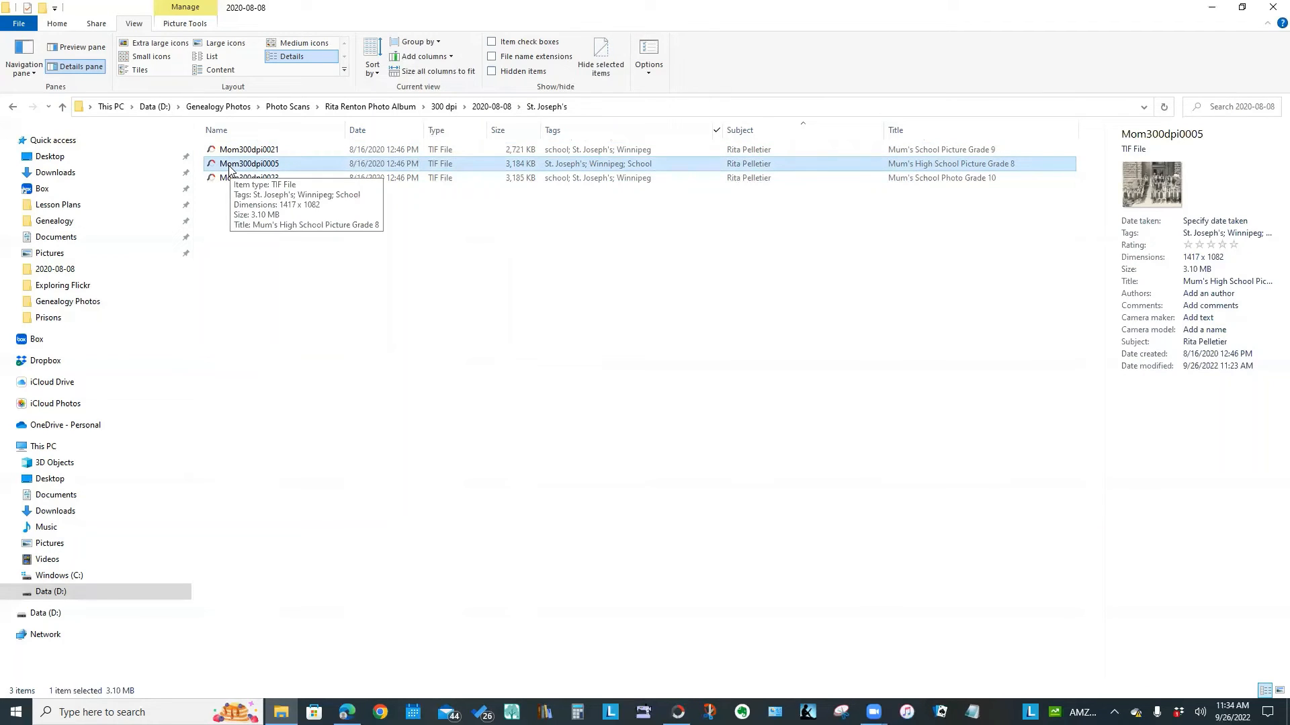
Copy Mom300dpi0005 and paste a duplicate into the same folder
right_click(231, 169)
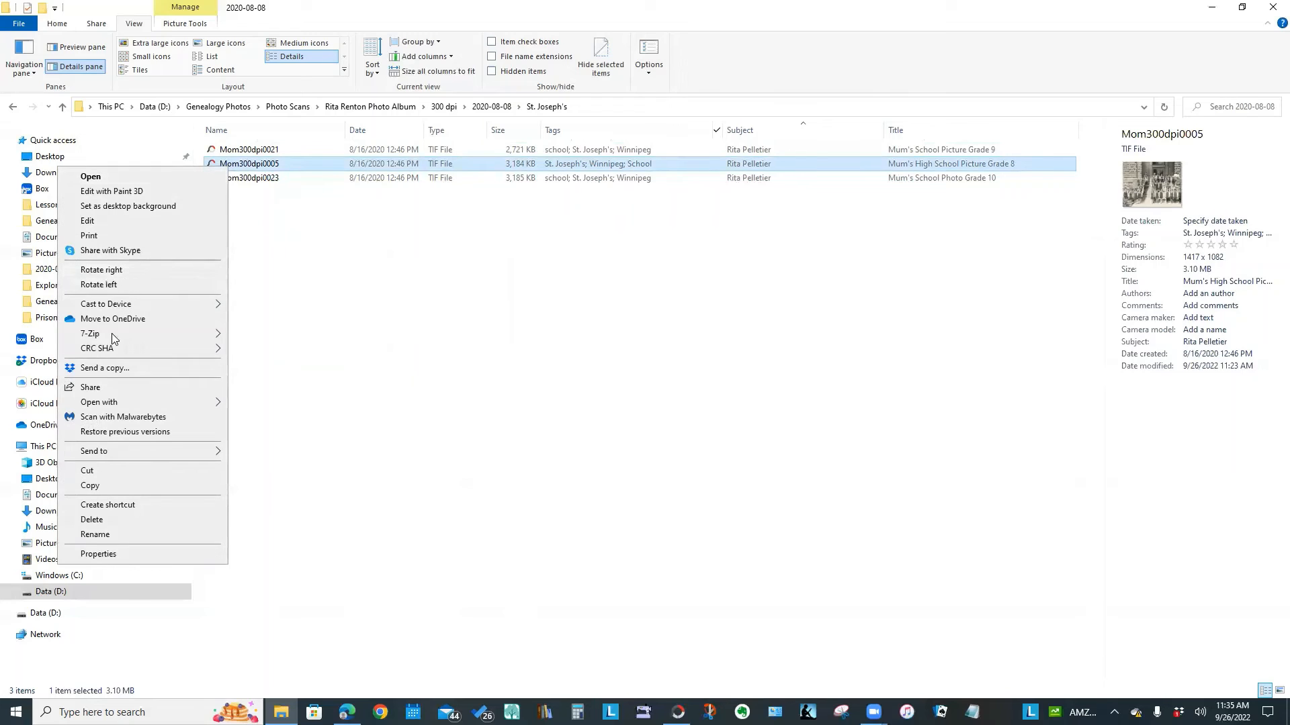
left_click(102, 486)
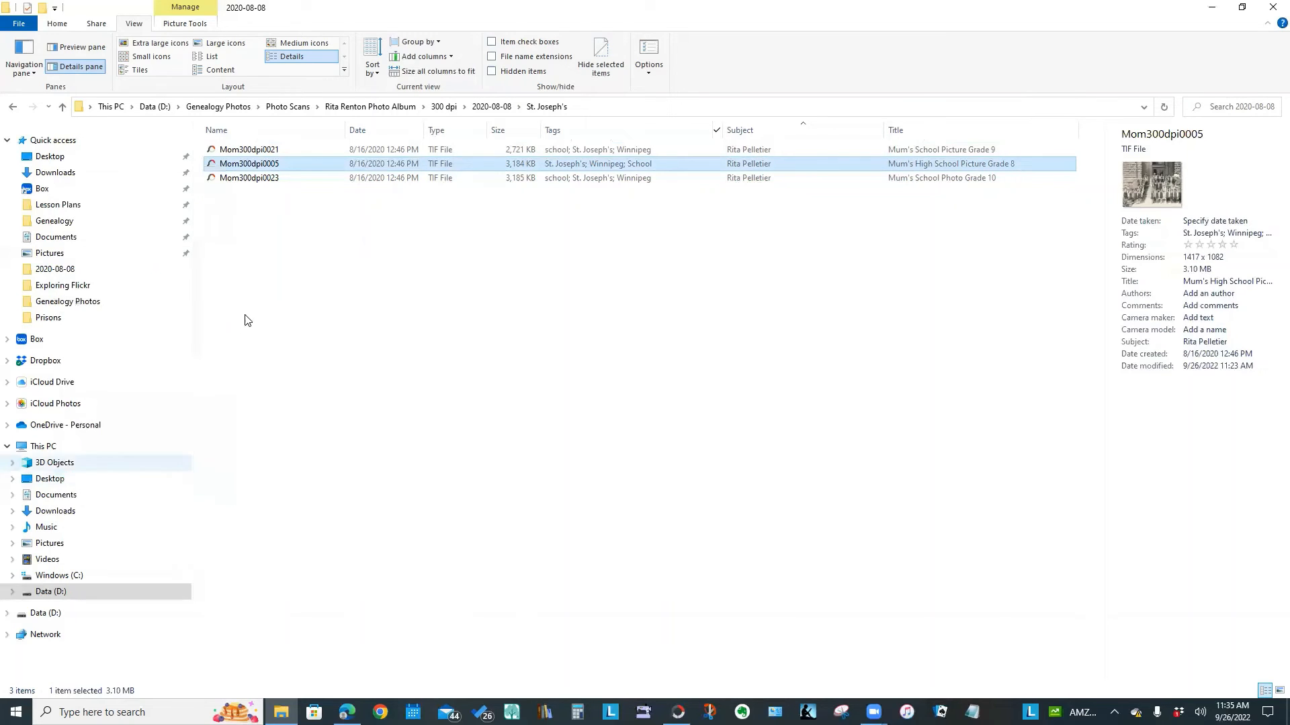
left_click(255, 321)
right_click(282, 306)
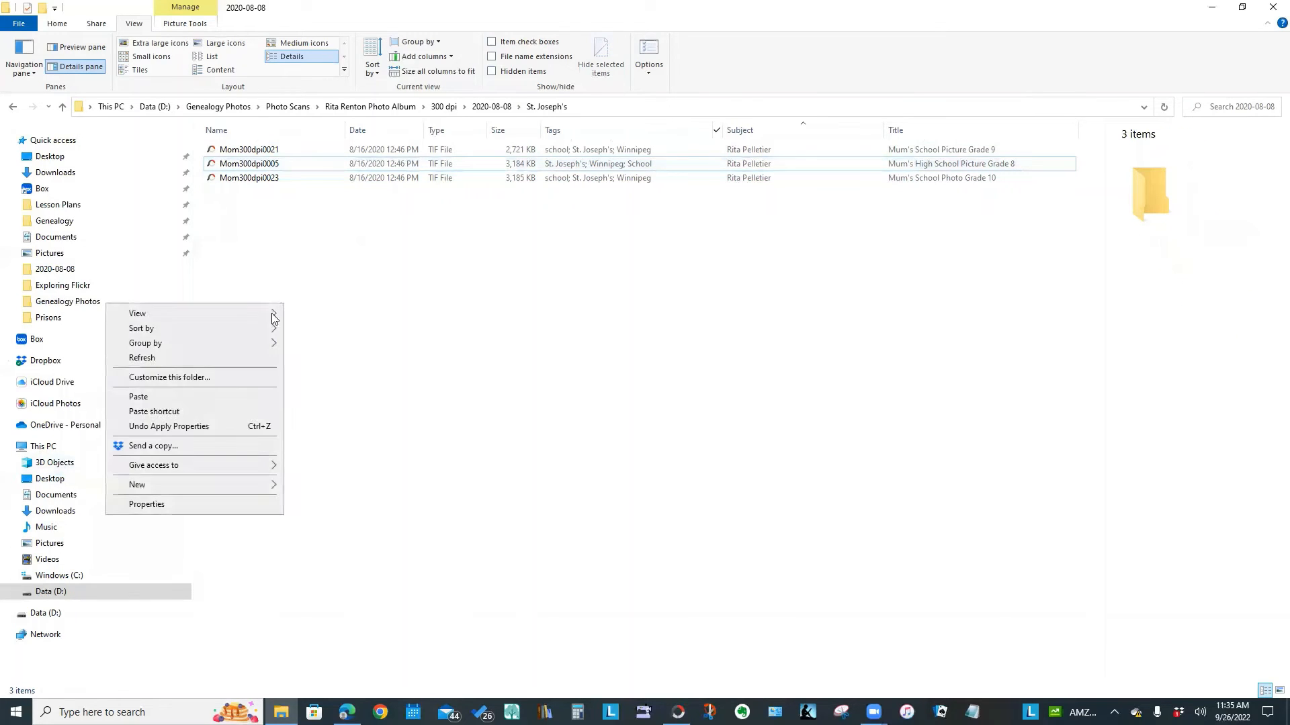
left_click(176, 399)
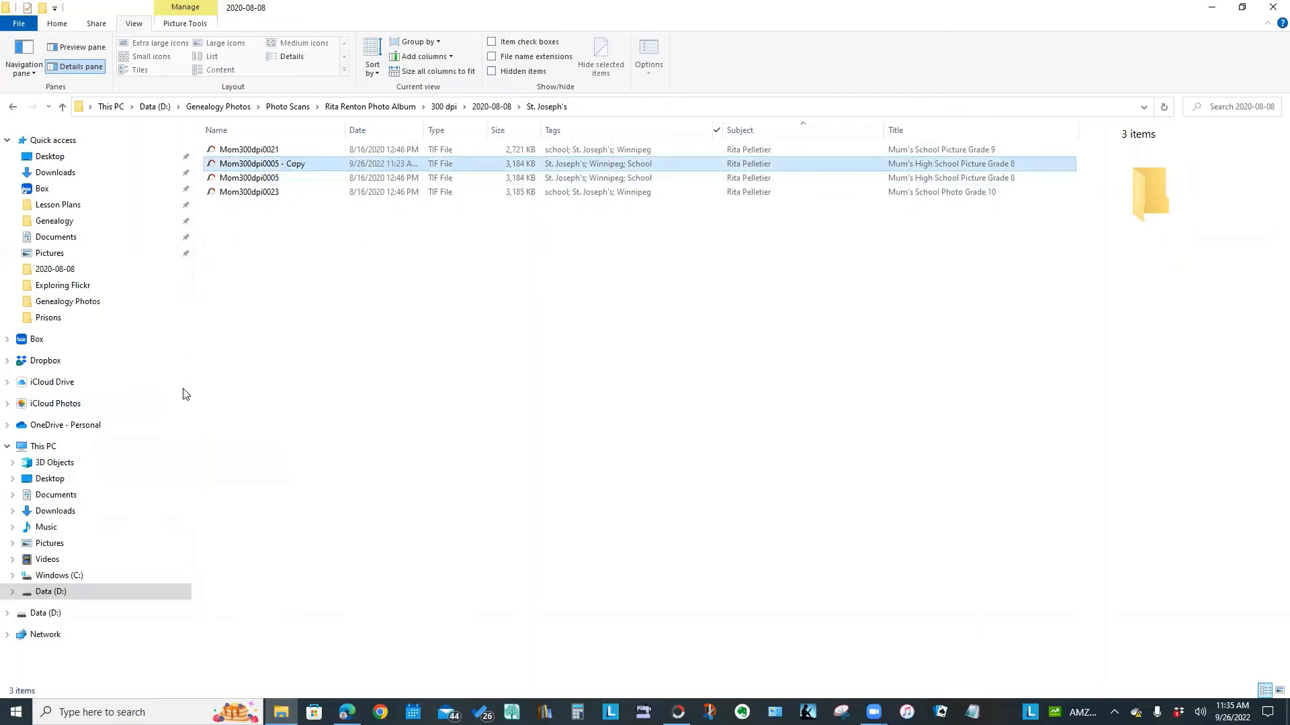
Rename the duplicate to Test photo
left_click(233, 164)
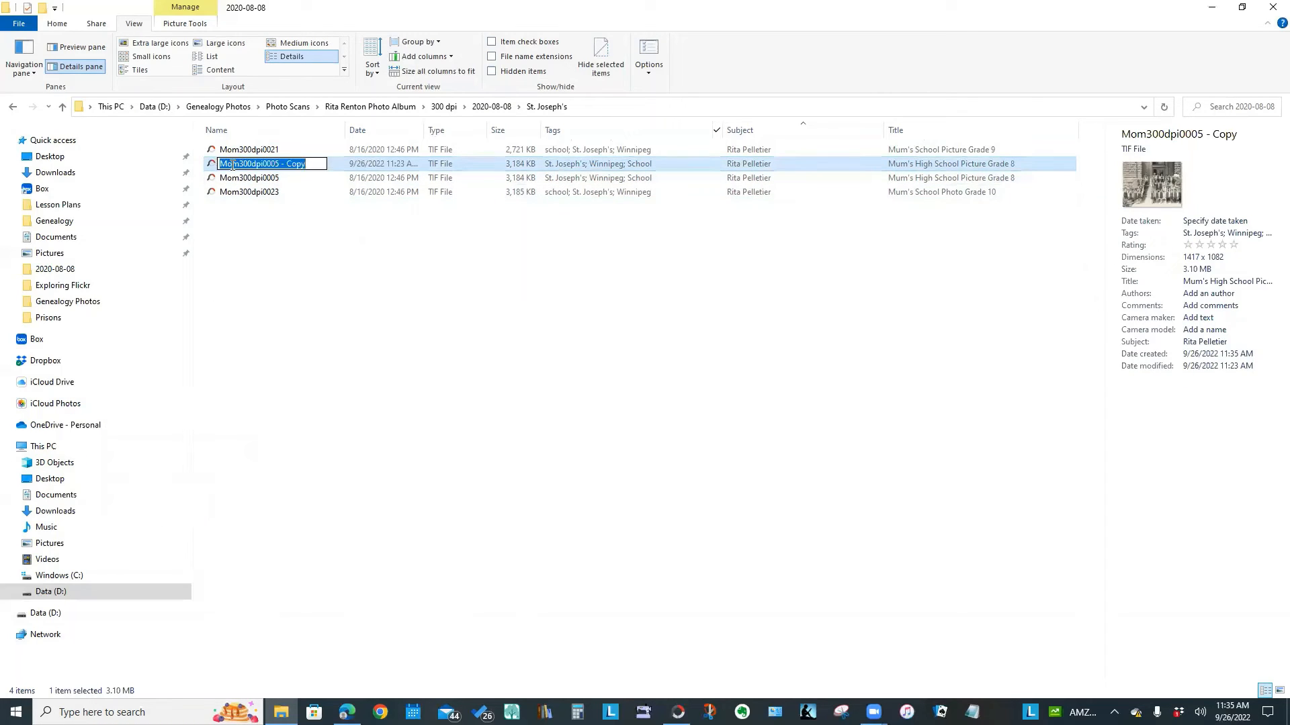
type("Test")
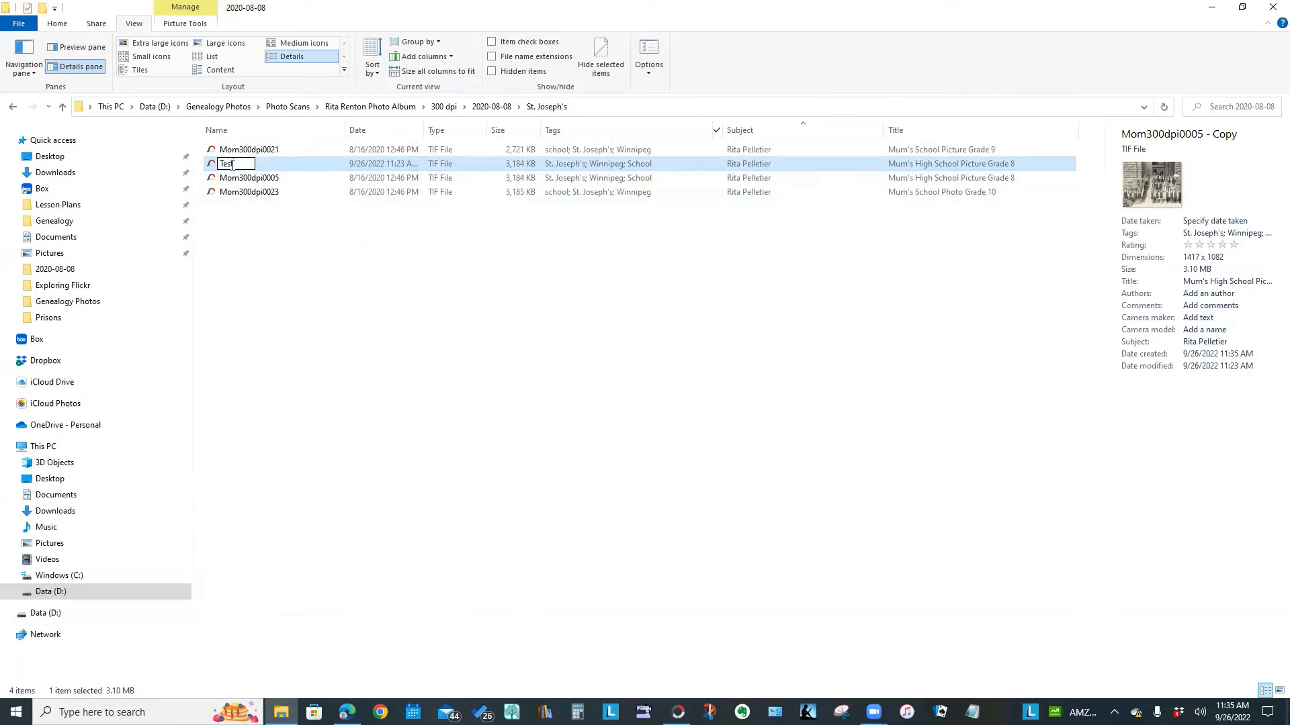
type(" photo")
left_click(262, 302)
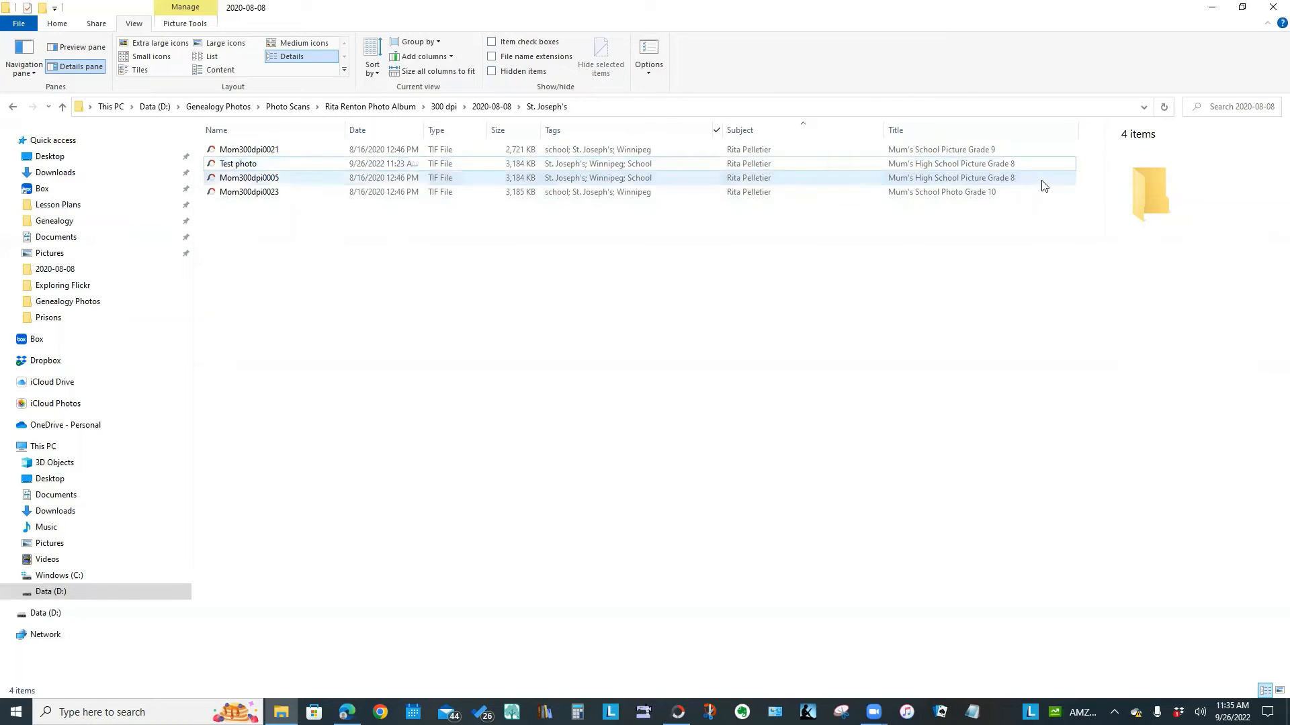
left_click(991, 167)
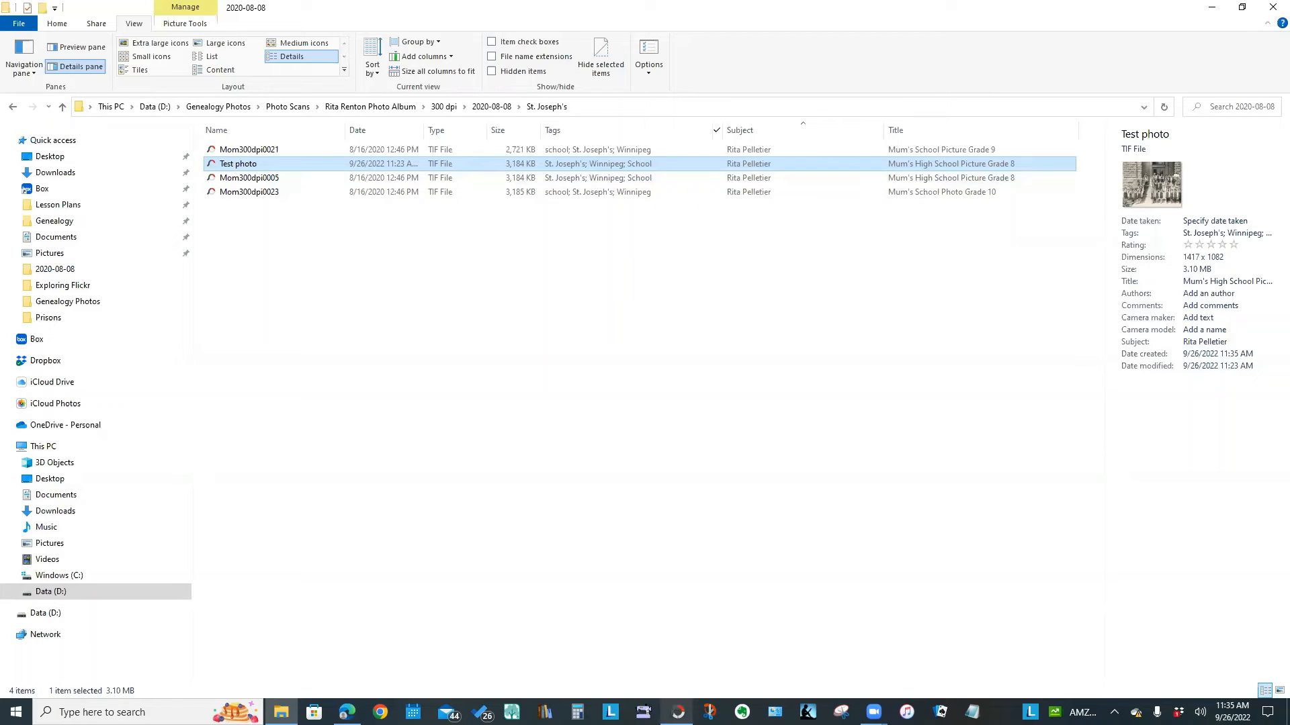
mouse_move(678, 712)
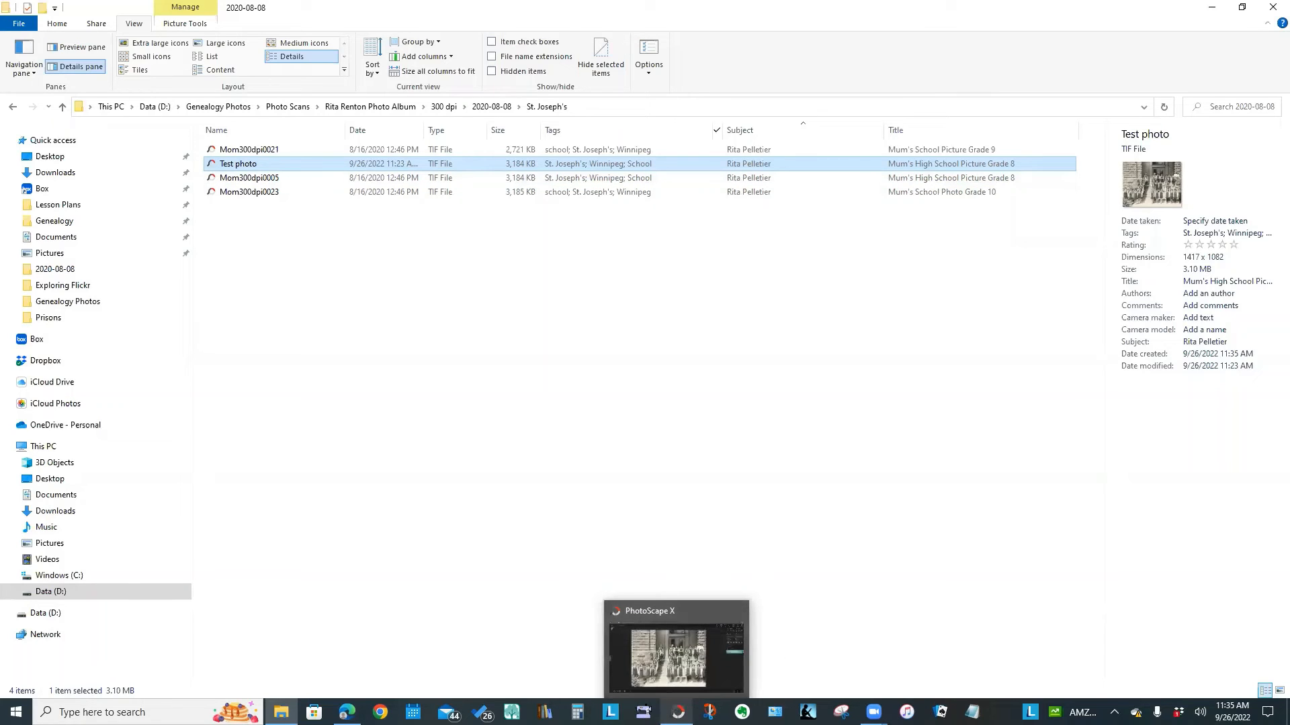
Save the PhotoScape X school photo as JPEG named Mjtest, then return to File Explorer
left_click(678, 712)
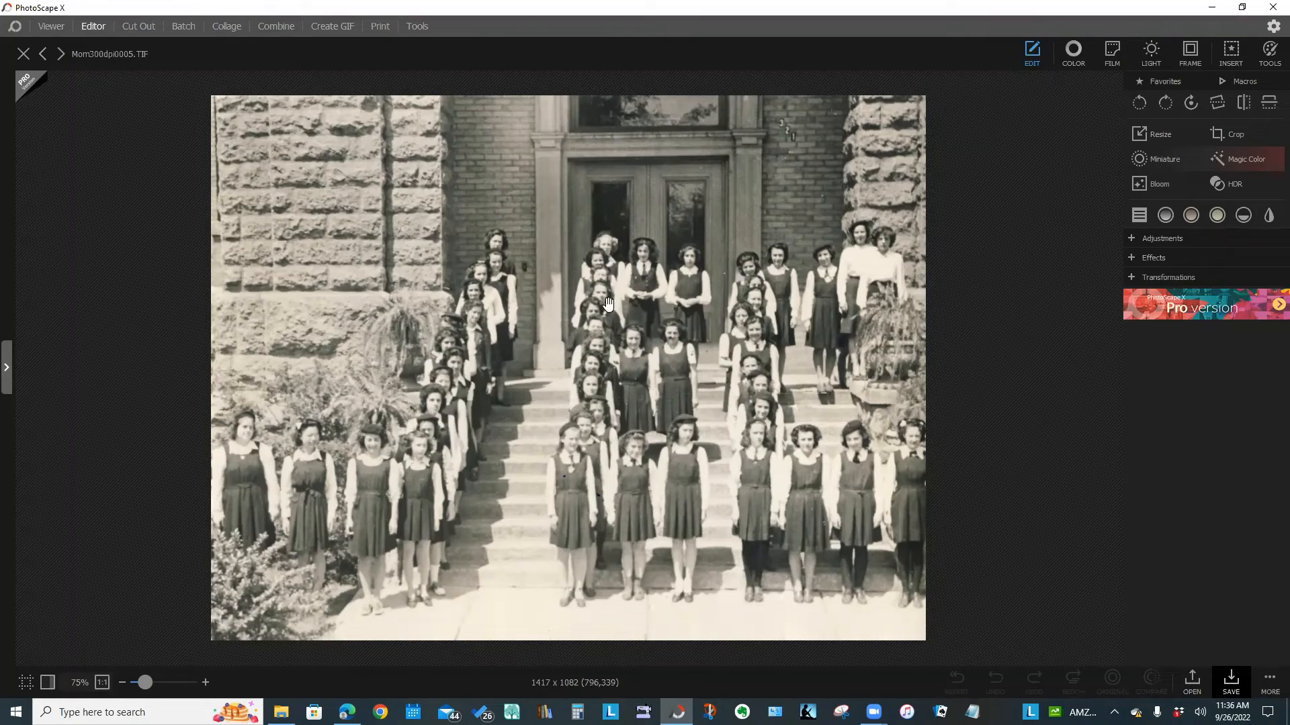
left_click(1266, 682)
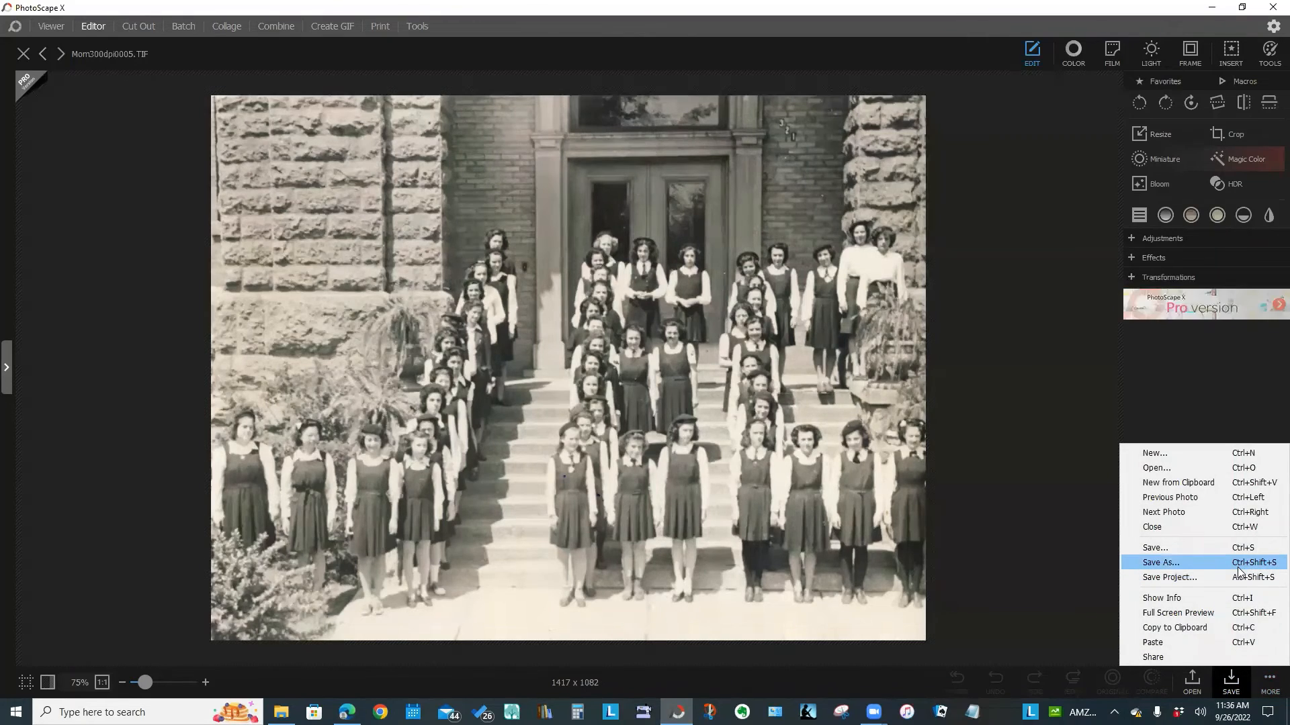
left_click(1161, 562)
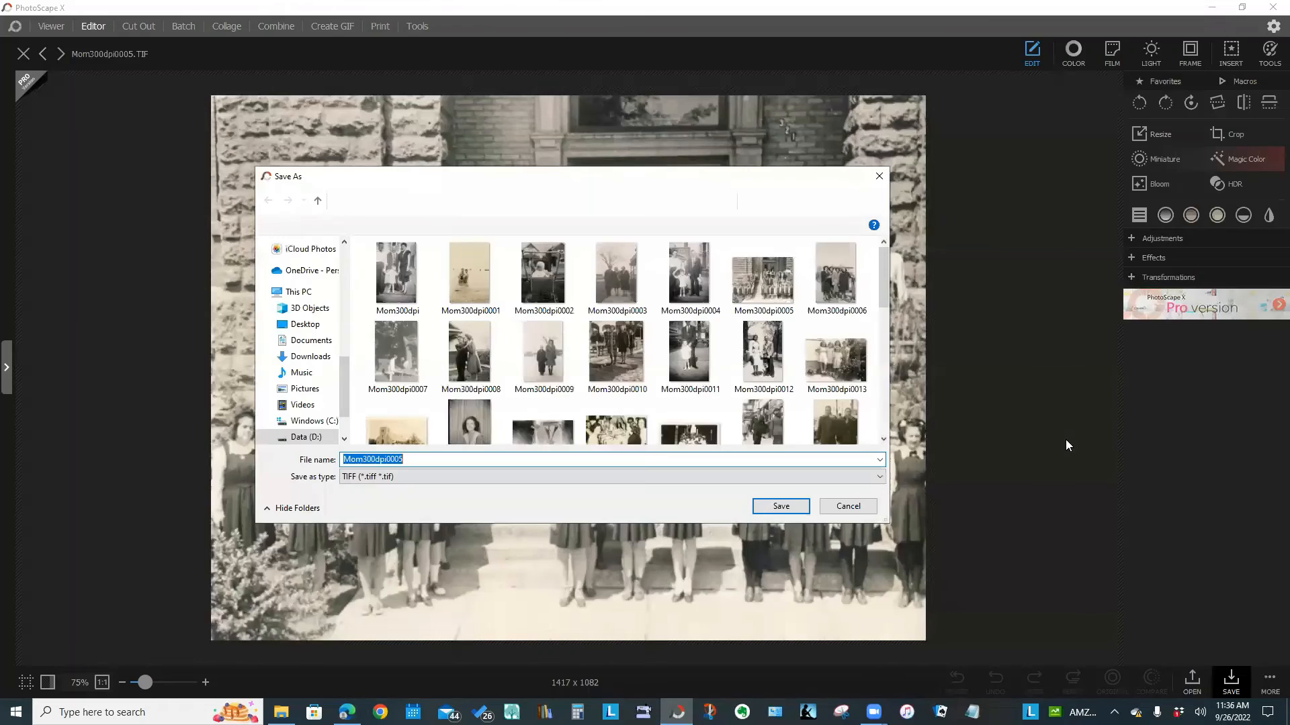
left_click(385, 478)
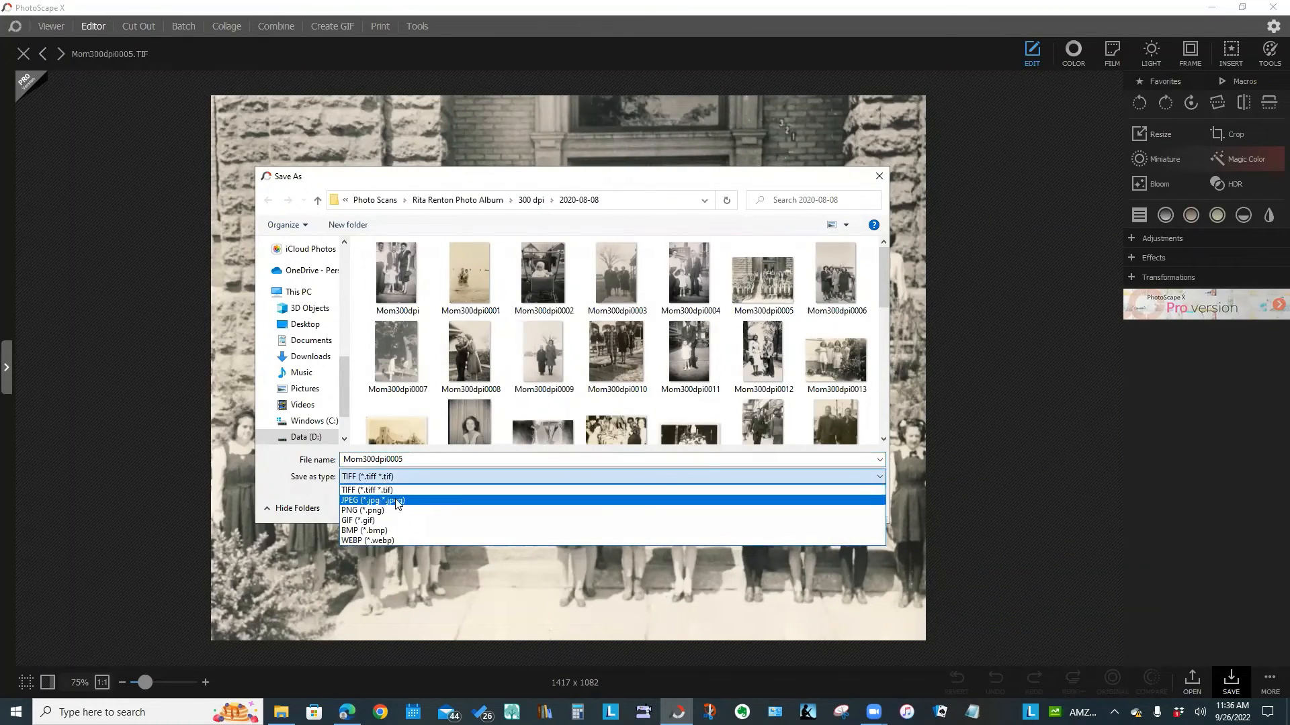
left_click(396, 501)
left_click(438, 459)
double_click(437, 459)
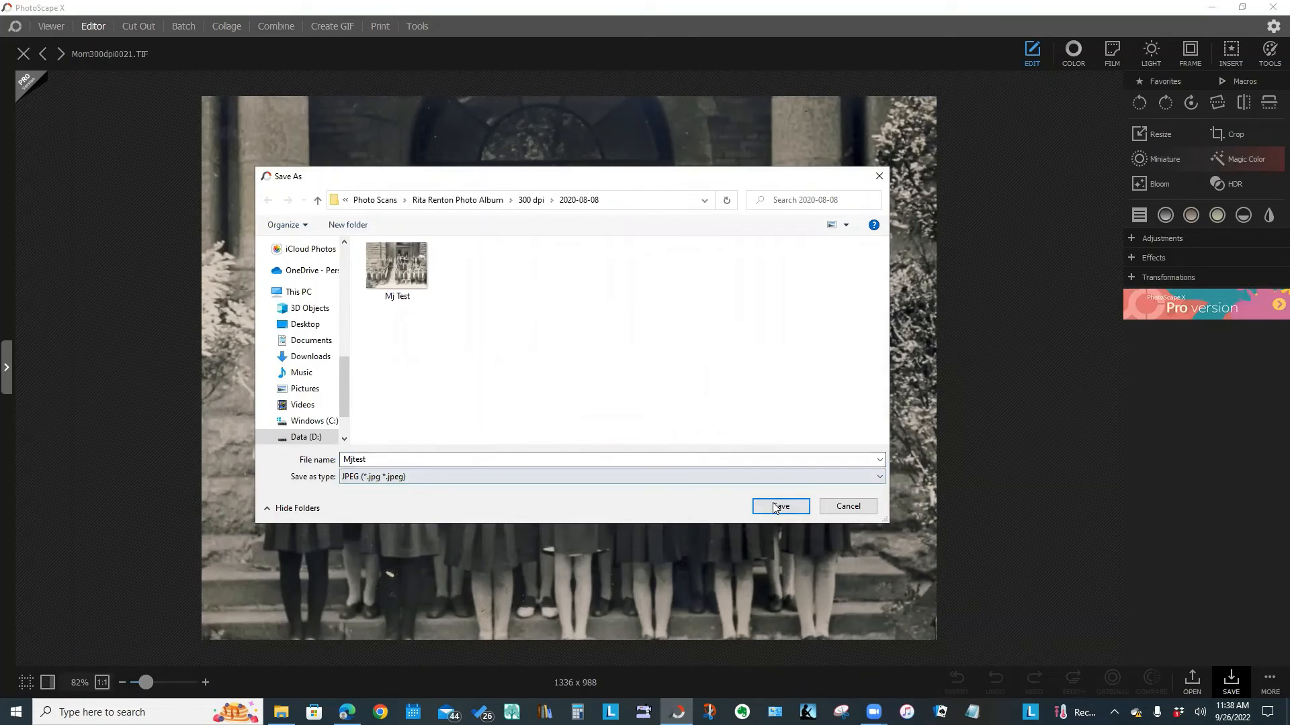
left_click(779, 507)
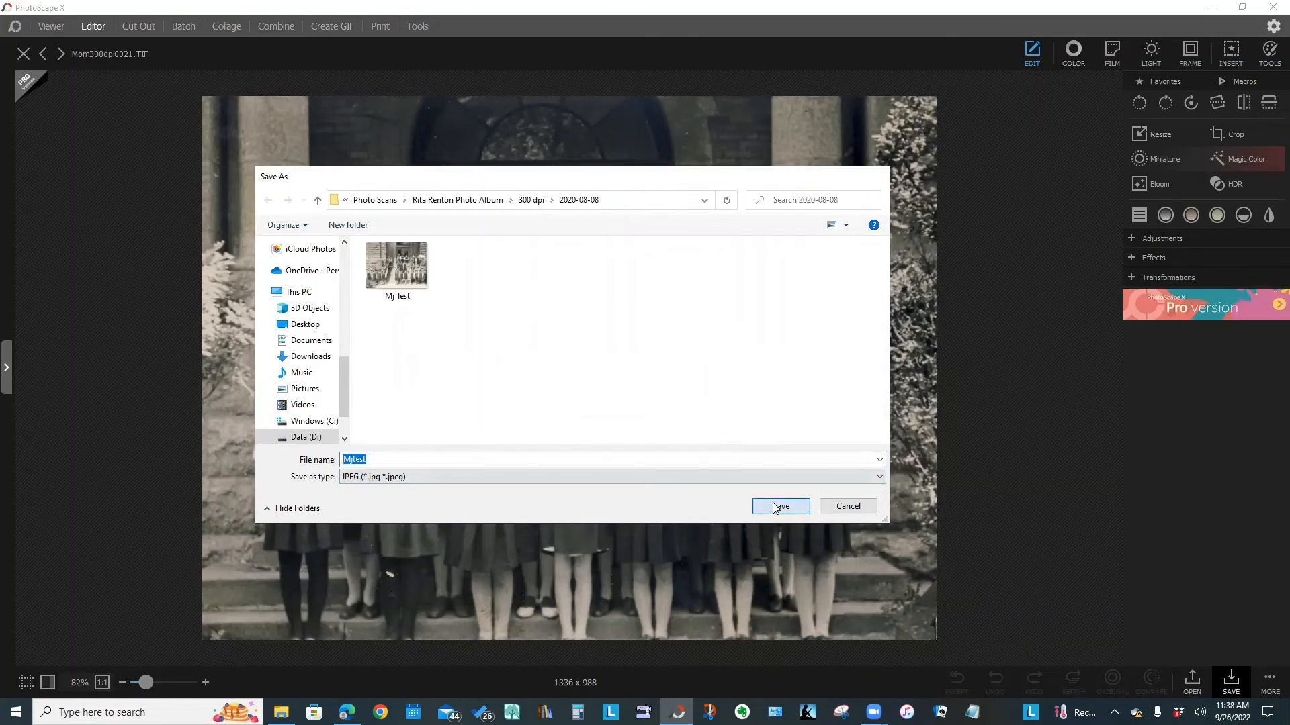
mouse_move(280, 712)
left_click(272, 667)
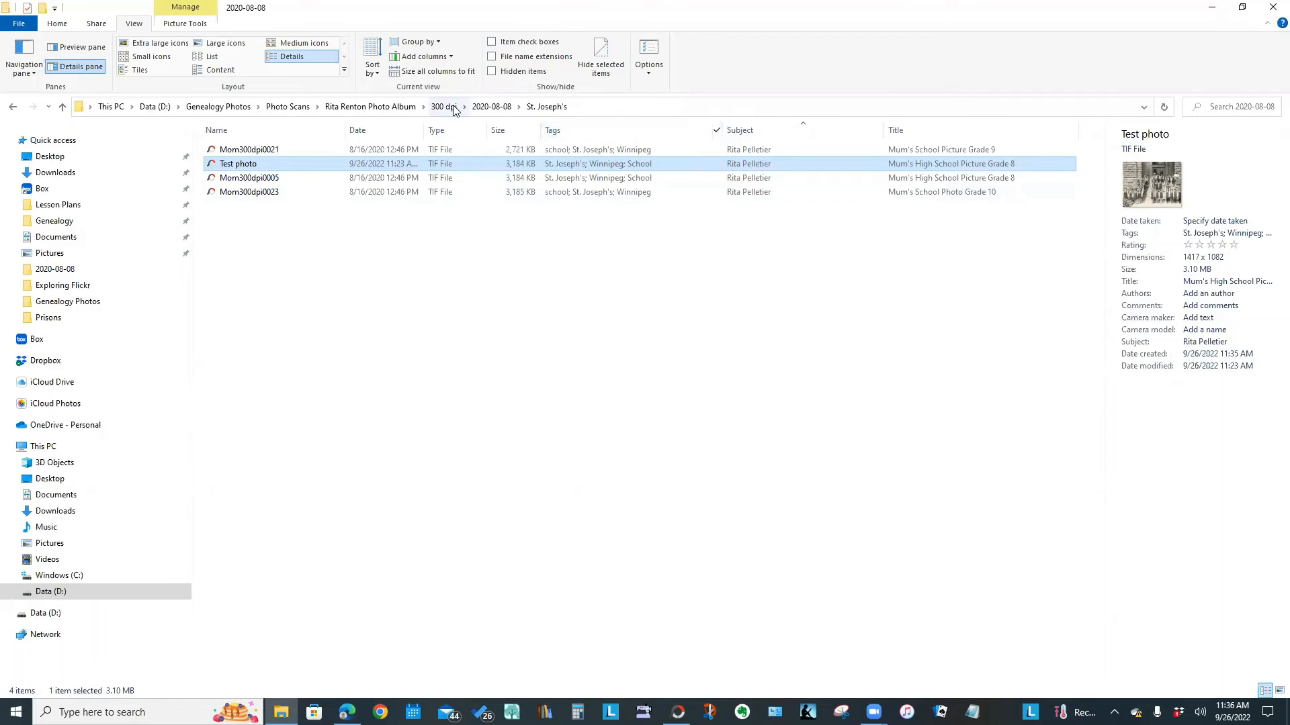
Clear the St. Joseph's tag filter so all 55 files show, sorted by Date
left_click(716, 131)
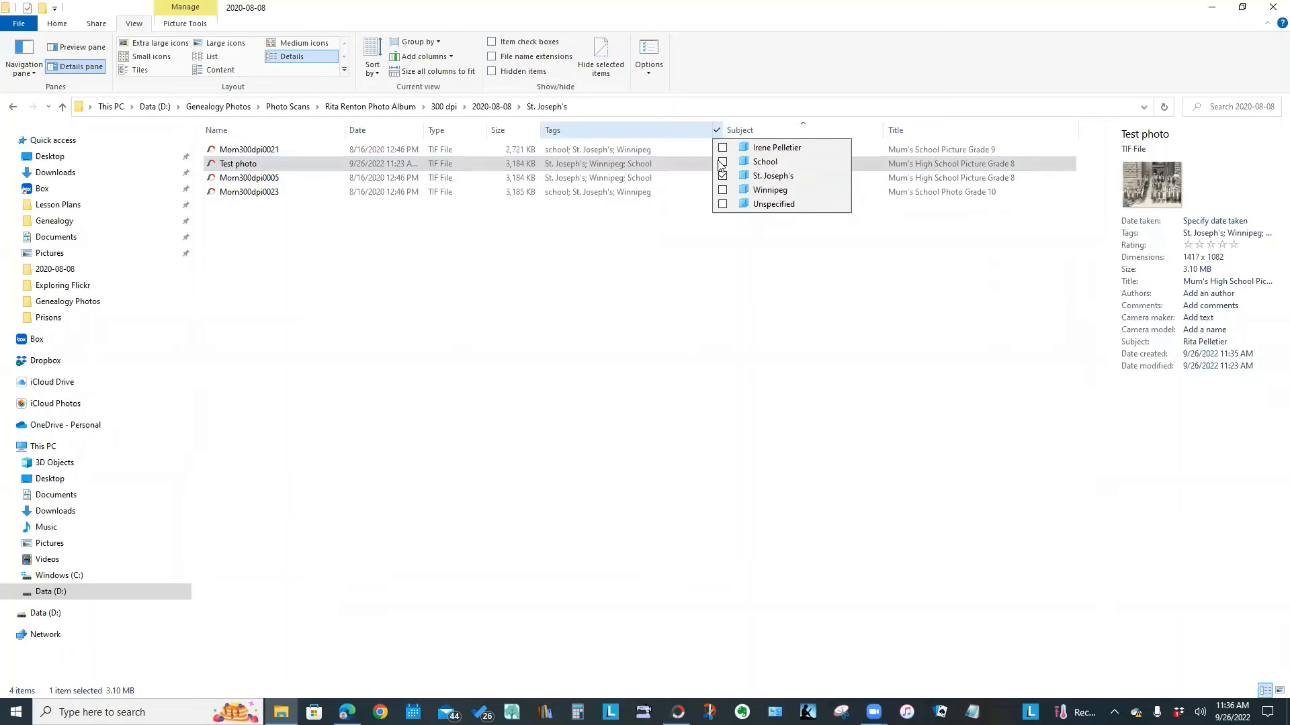
left_click(722, 176)
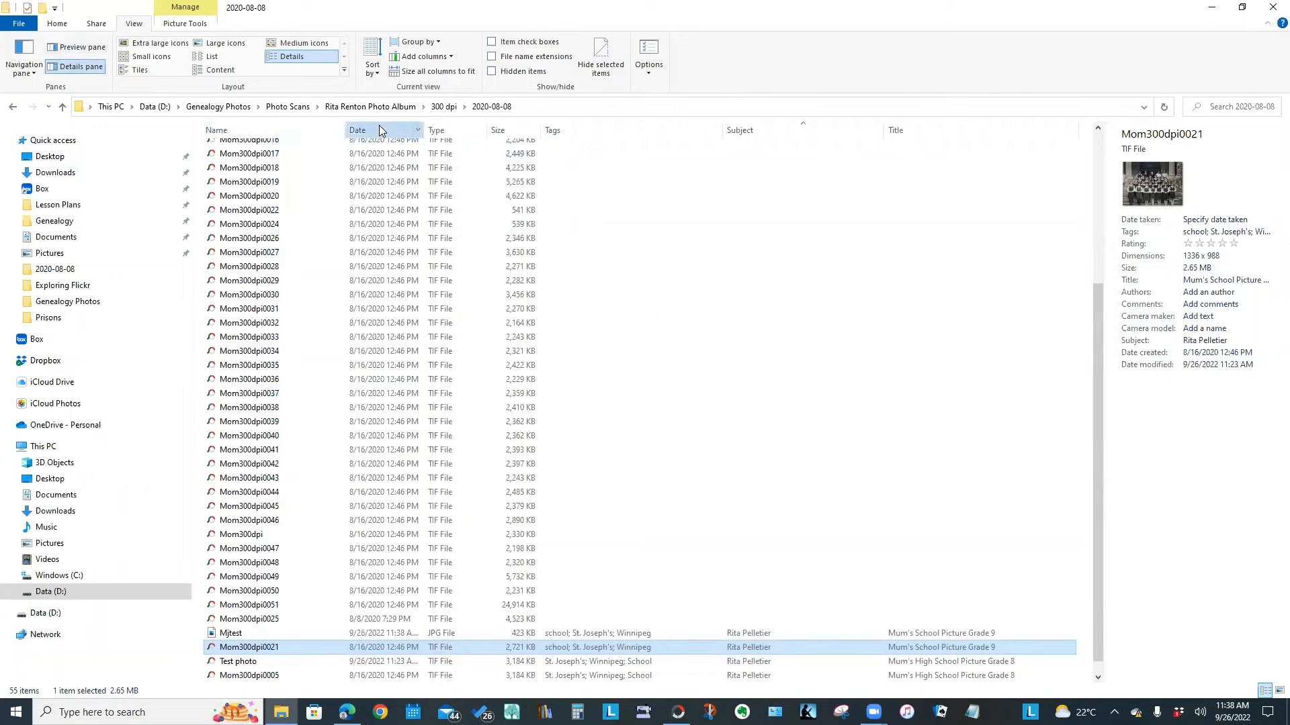
left_click(369, 130)
left_click(661, 149)
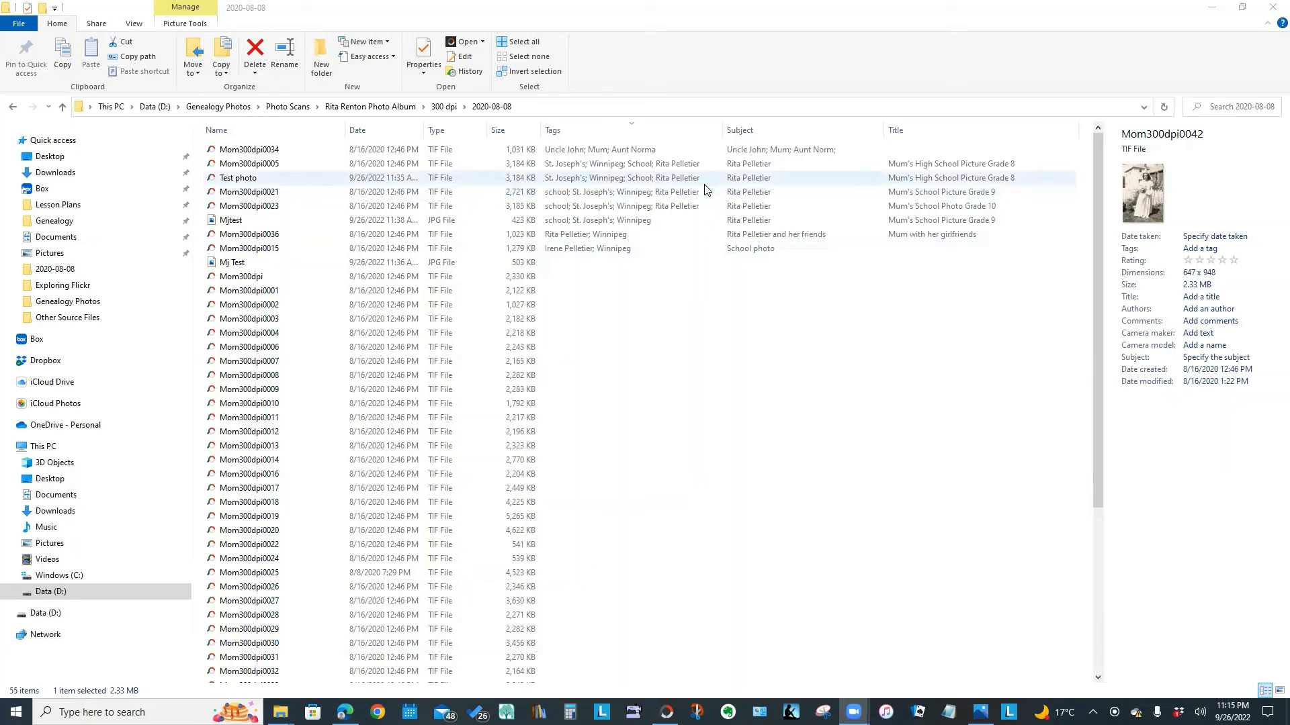
Filter to the five TIF files tagged with the relative's name and sort them by Subject
left_click(717, 131)
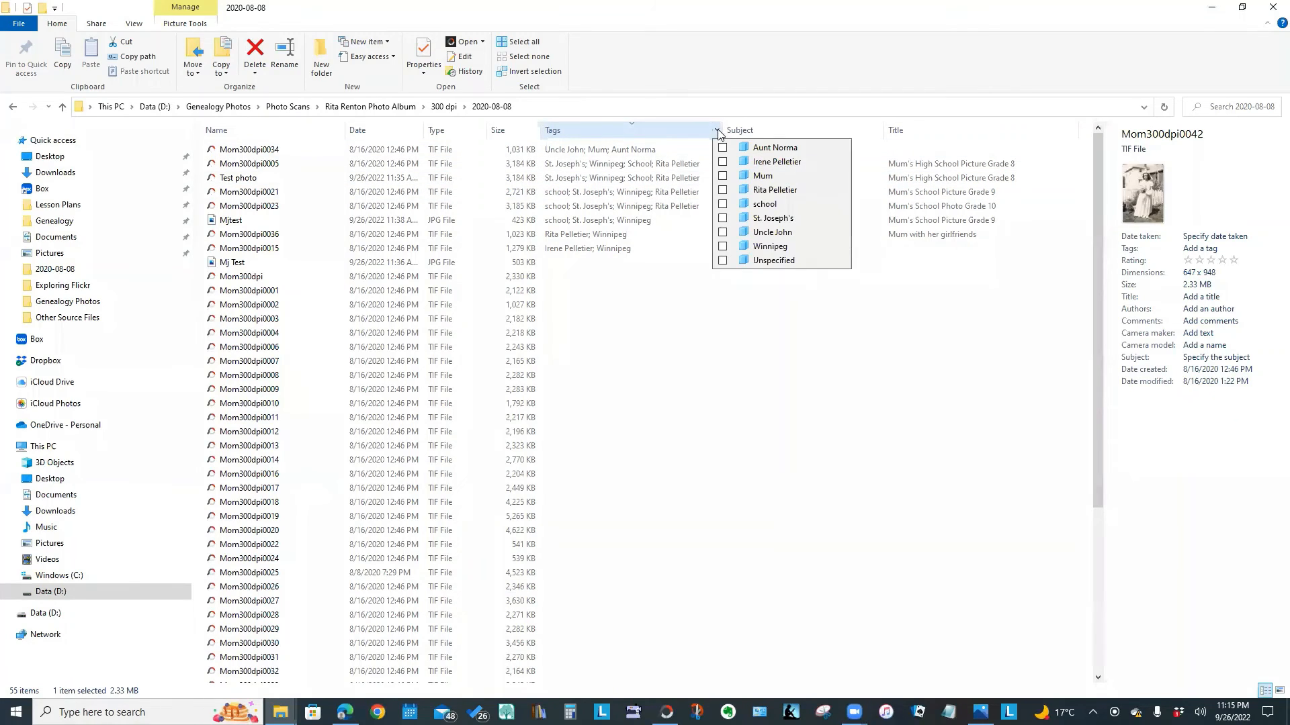
left_click(722, 190)
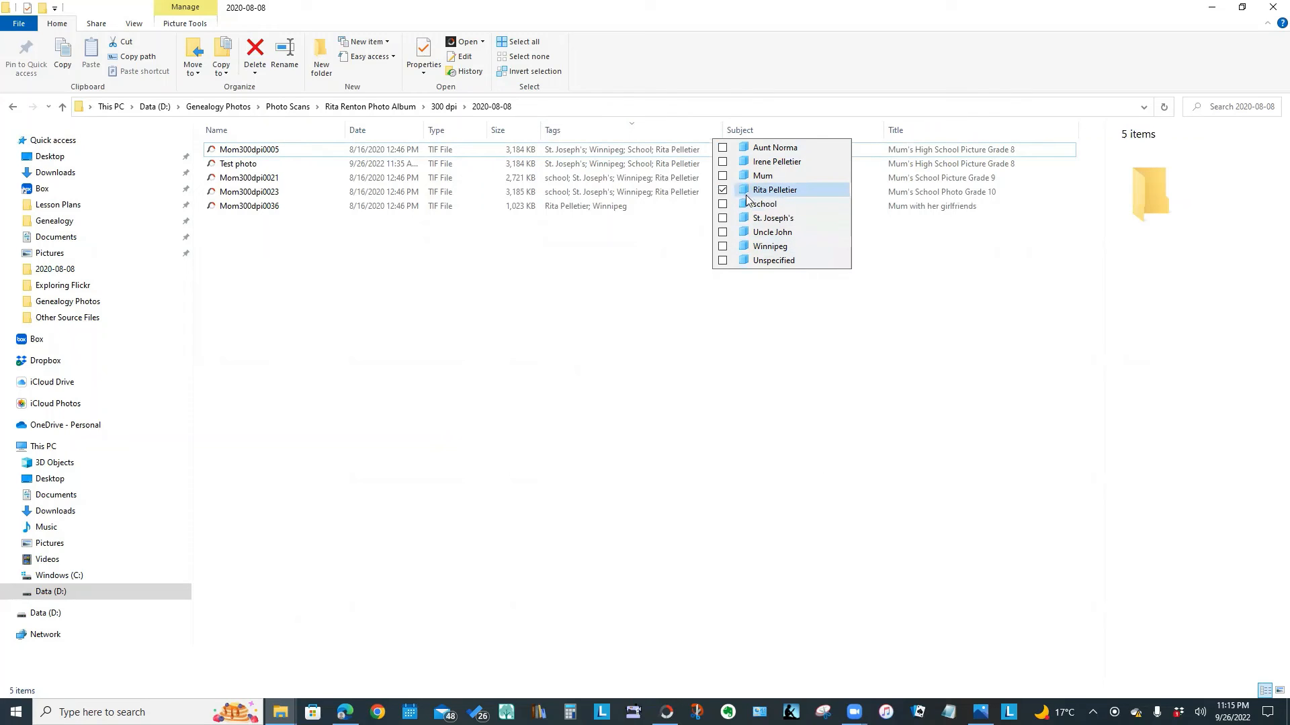
left_click(741, 403)
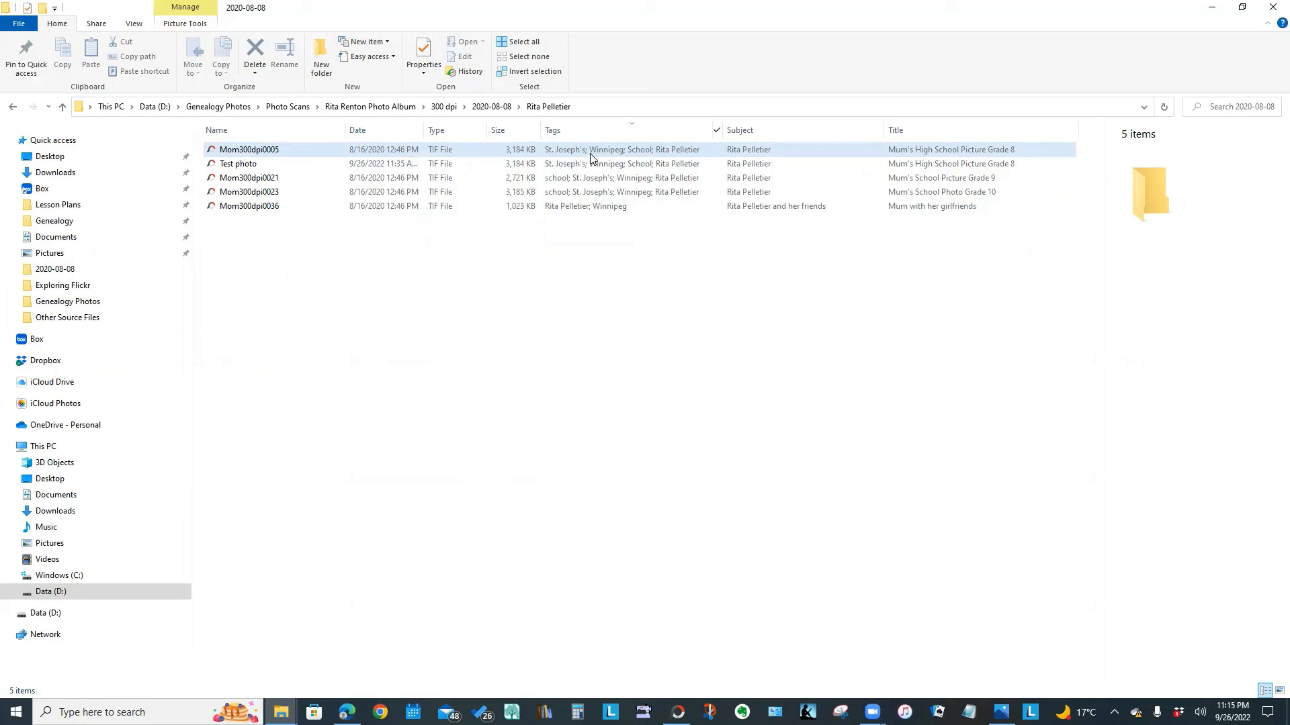
left_click(674, 149, "ctrl")
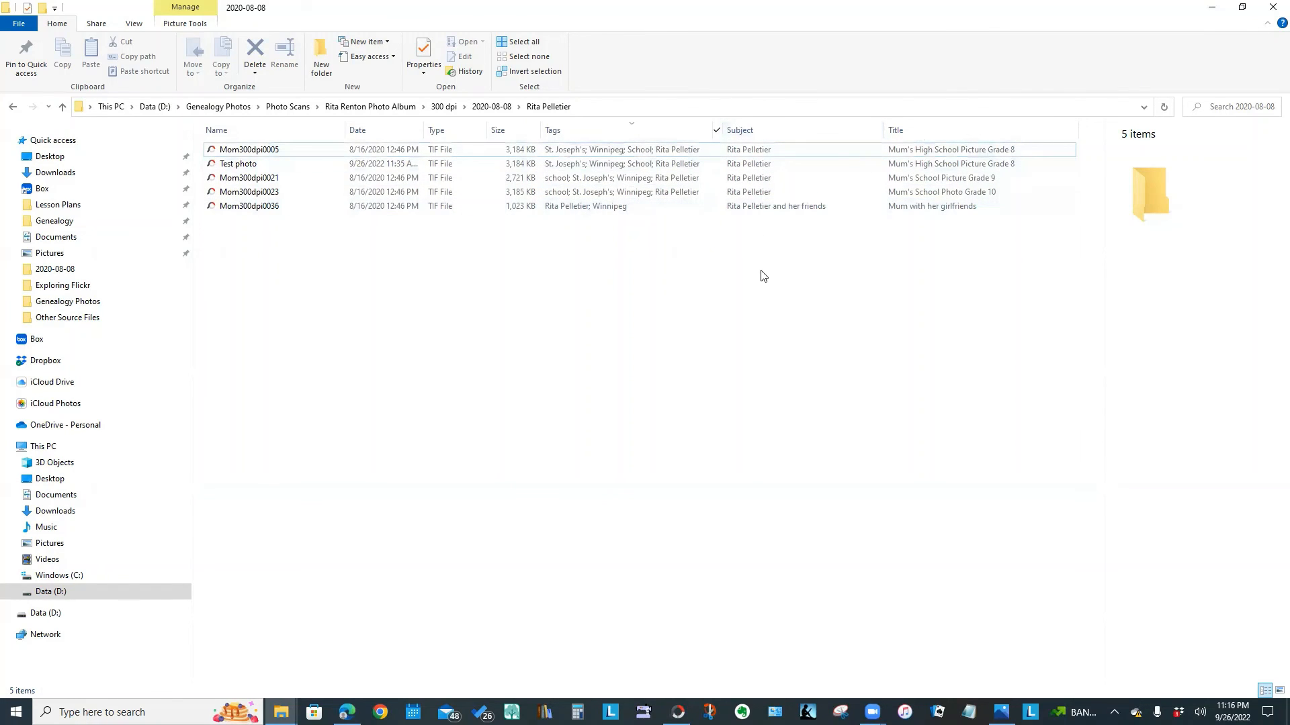
left_click(828, 135)
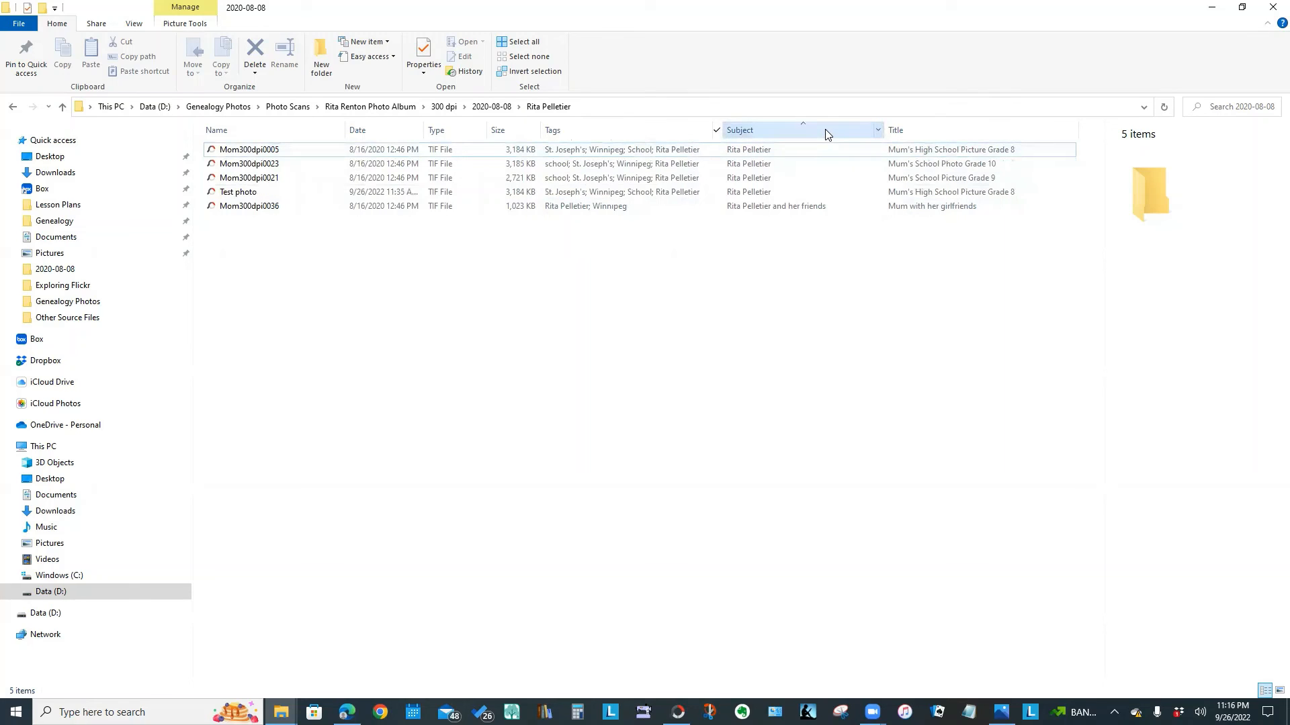
left_click(716, 130)
left_click(722, 191)
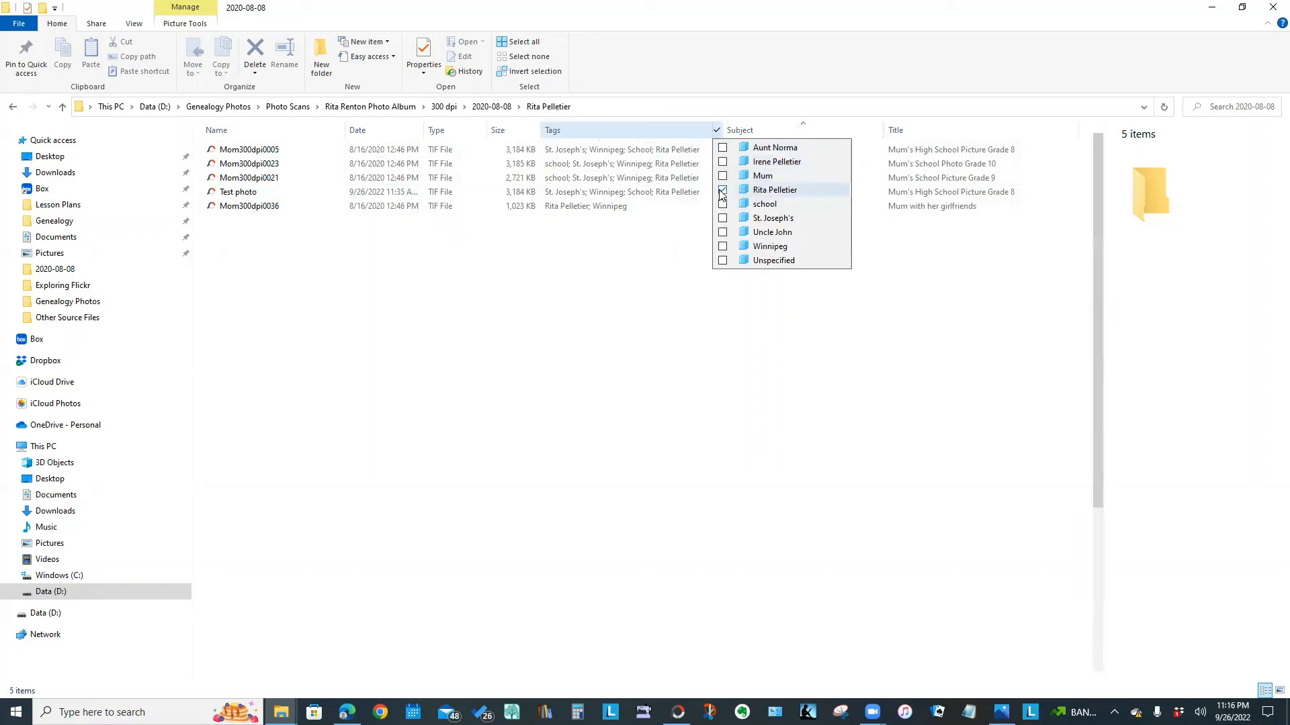
left_click(722, 192)
left_click(804, 443)
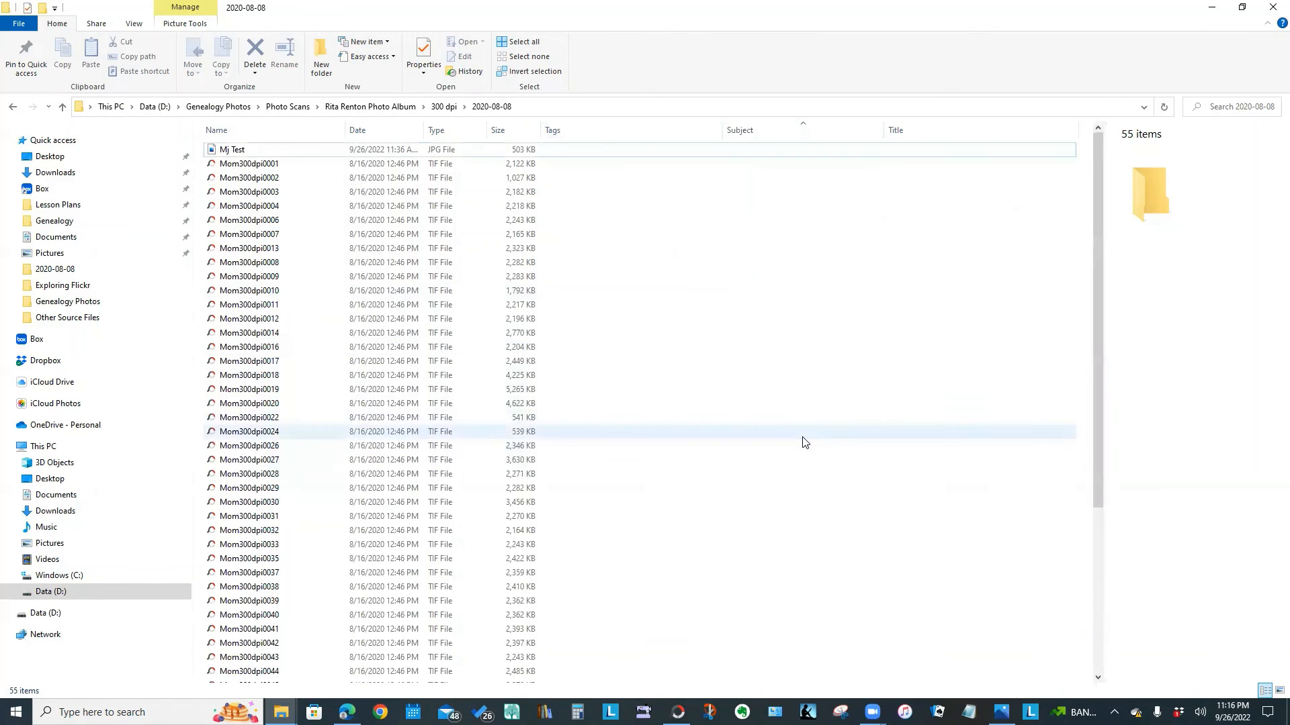
left_click_drag(1098, 314, 1088, 551)
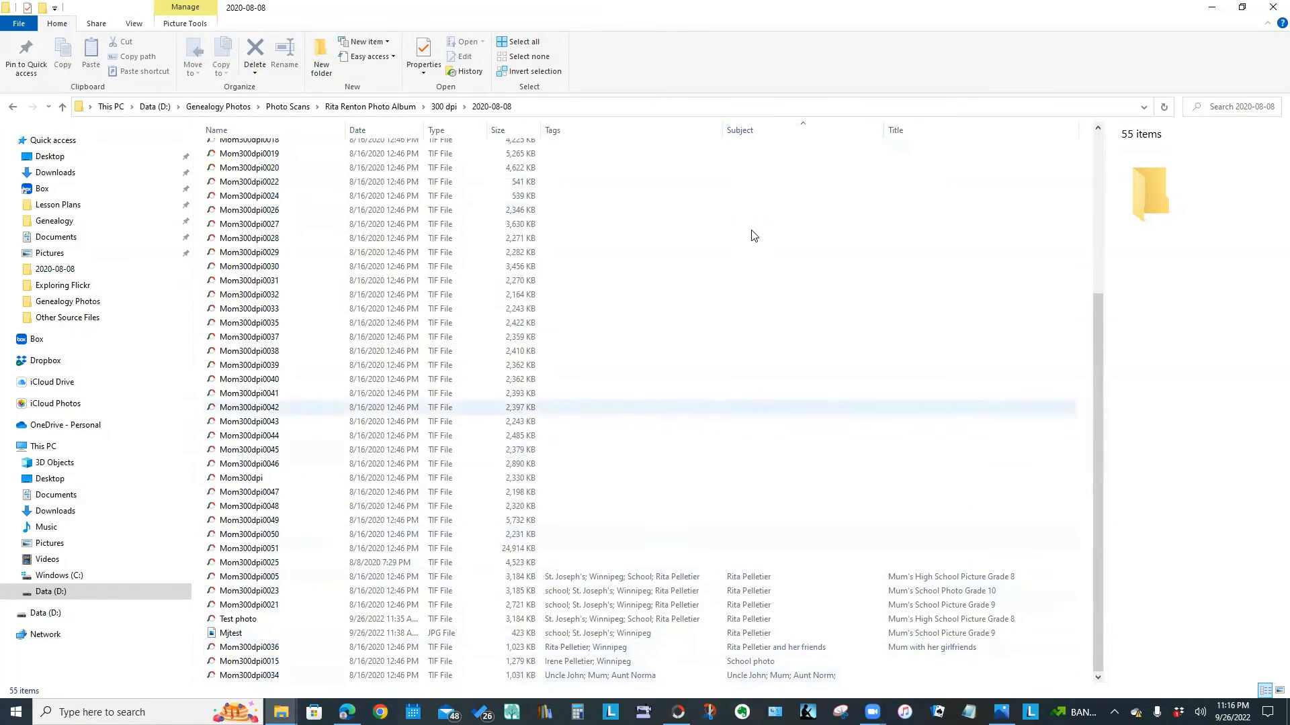
left_click(759, 132)
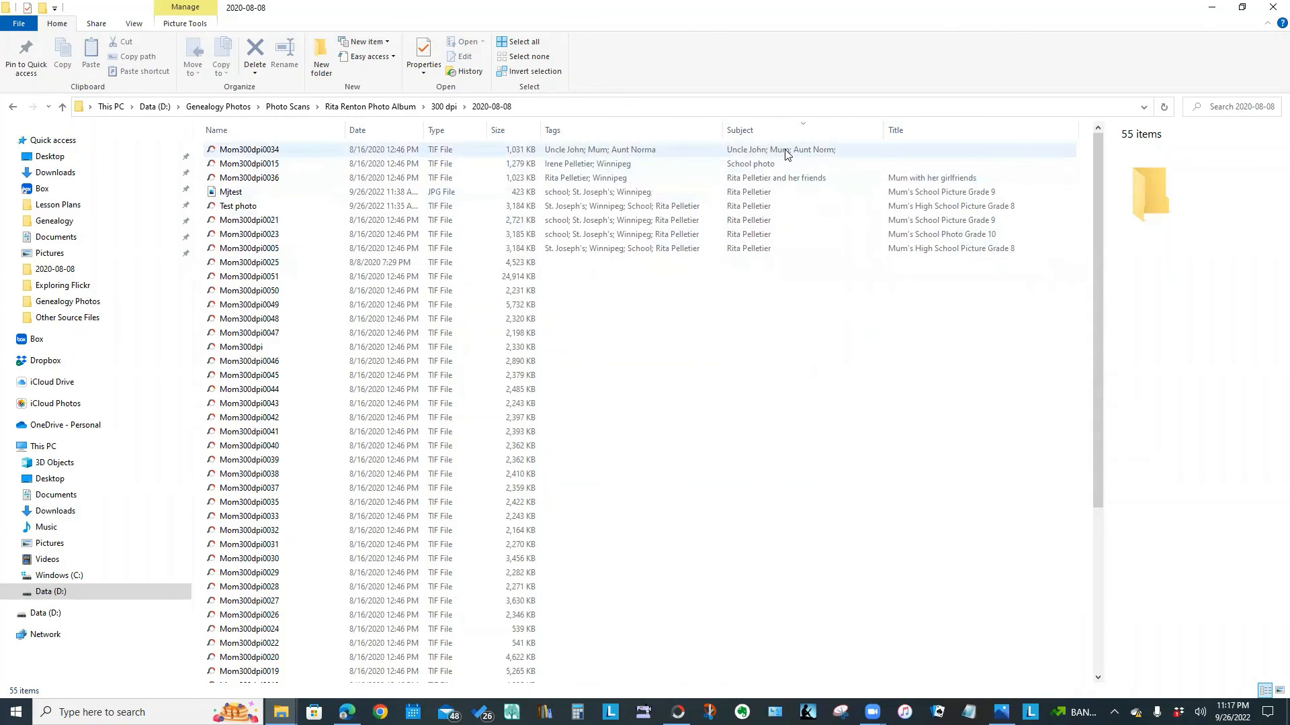
Filter the folder by the uncle's name tag so only Mom300dpi0034 remains
left_click(878, 131)
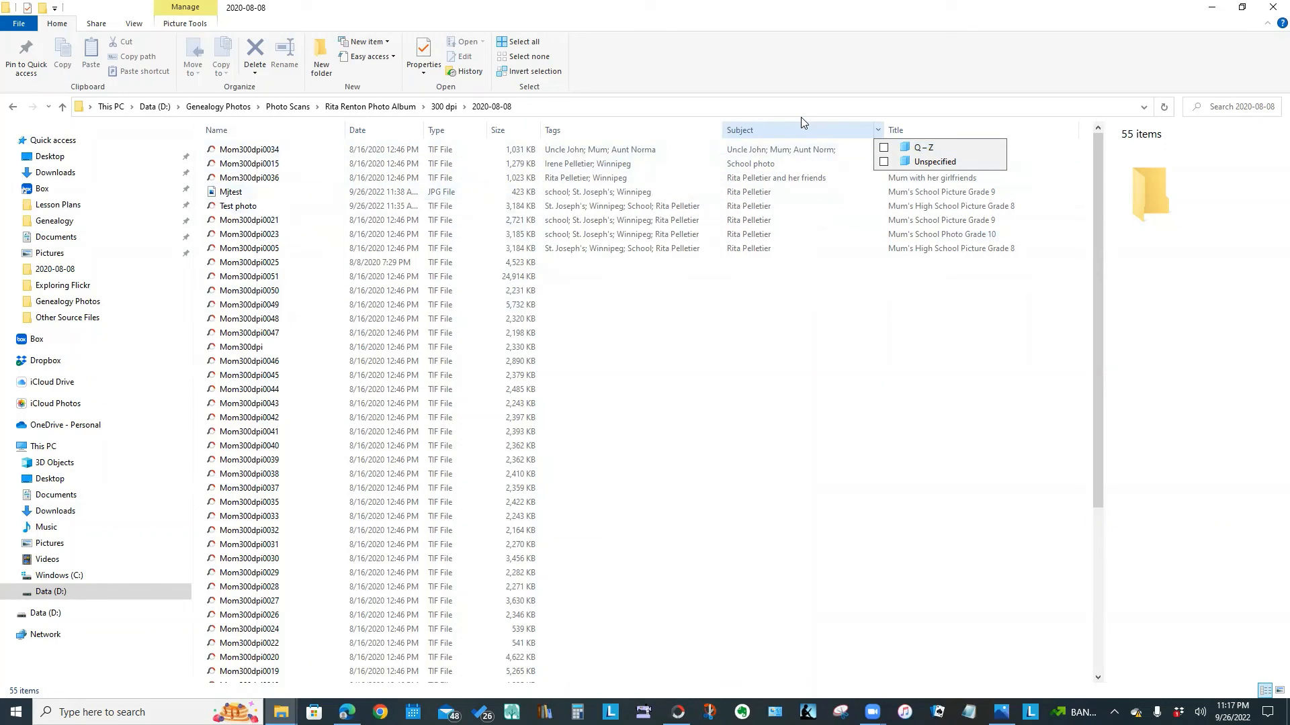
left_click(717, 132)
left_click(718, 131)
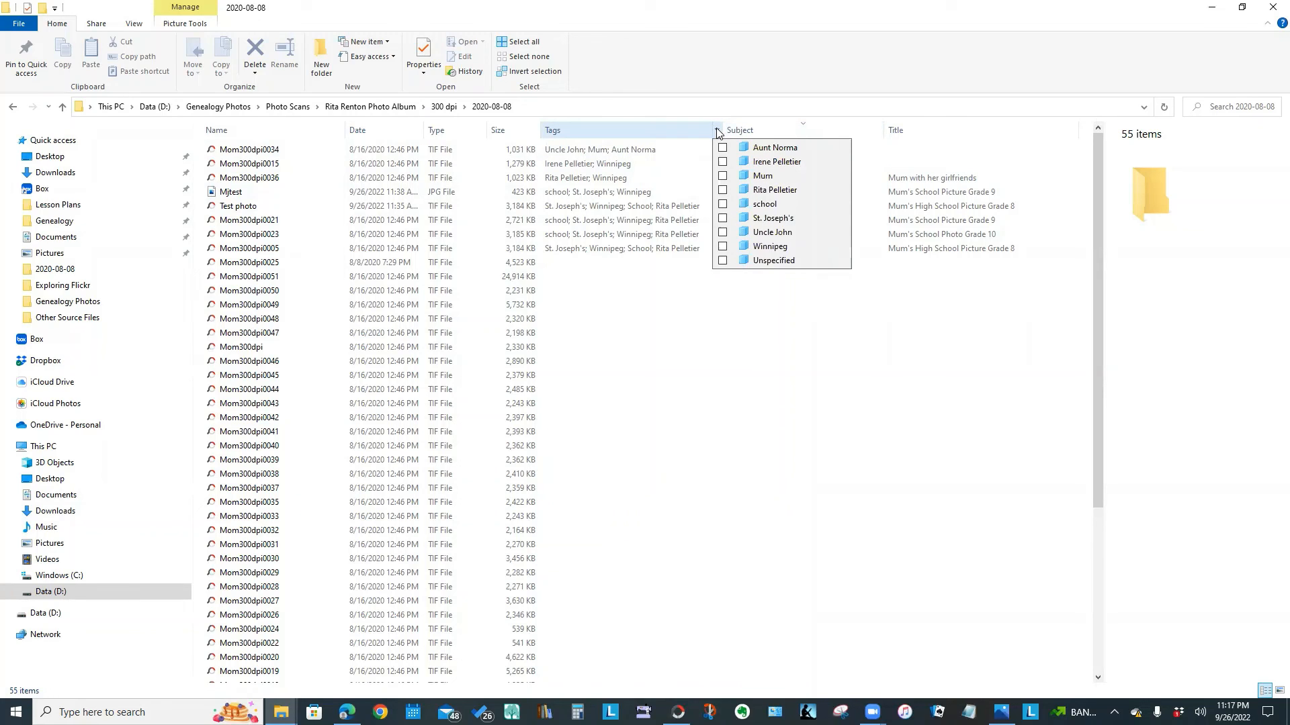
left_click(723, 232)
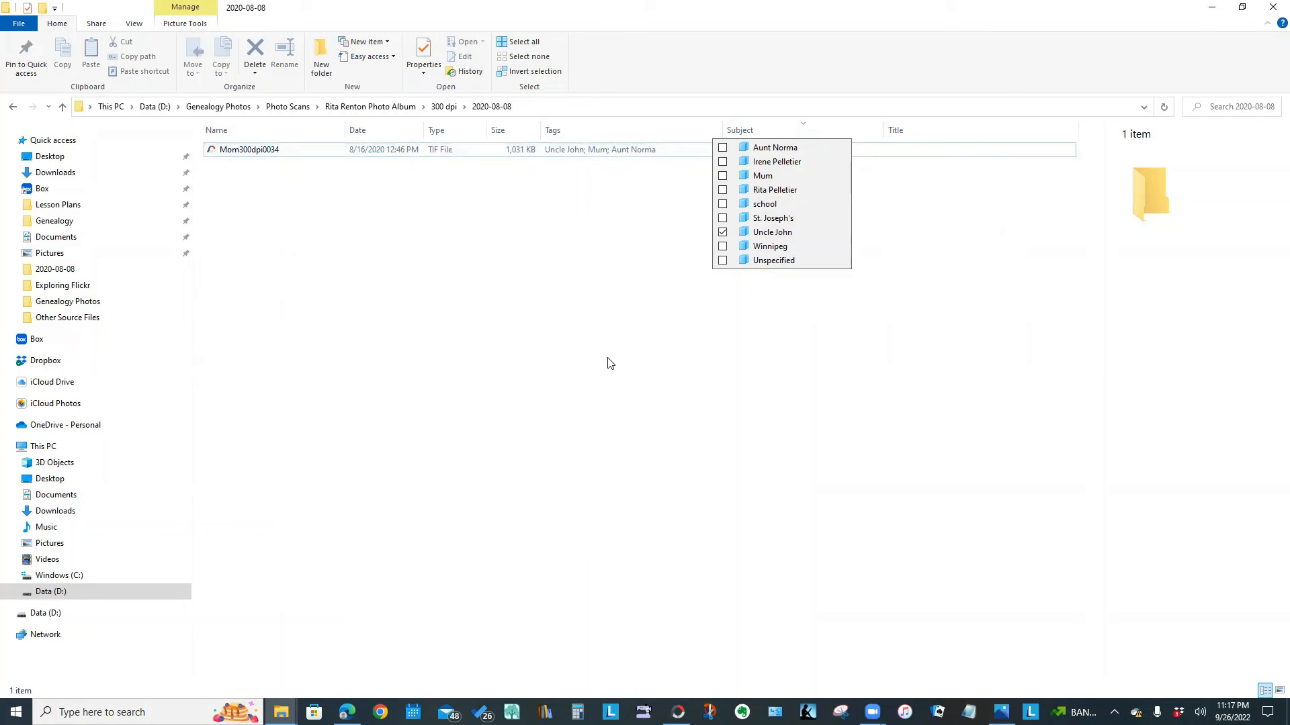
left_click(863, 388)
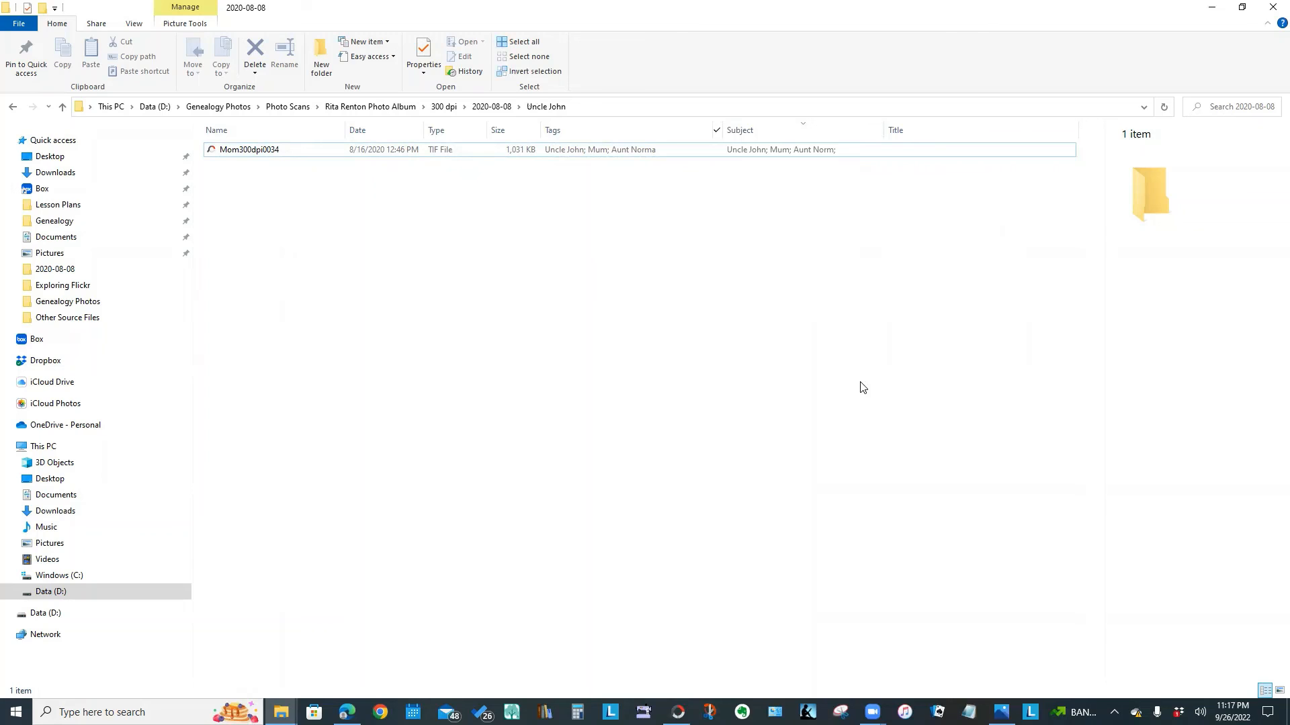